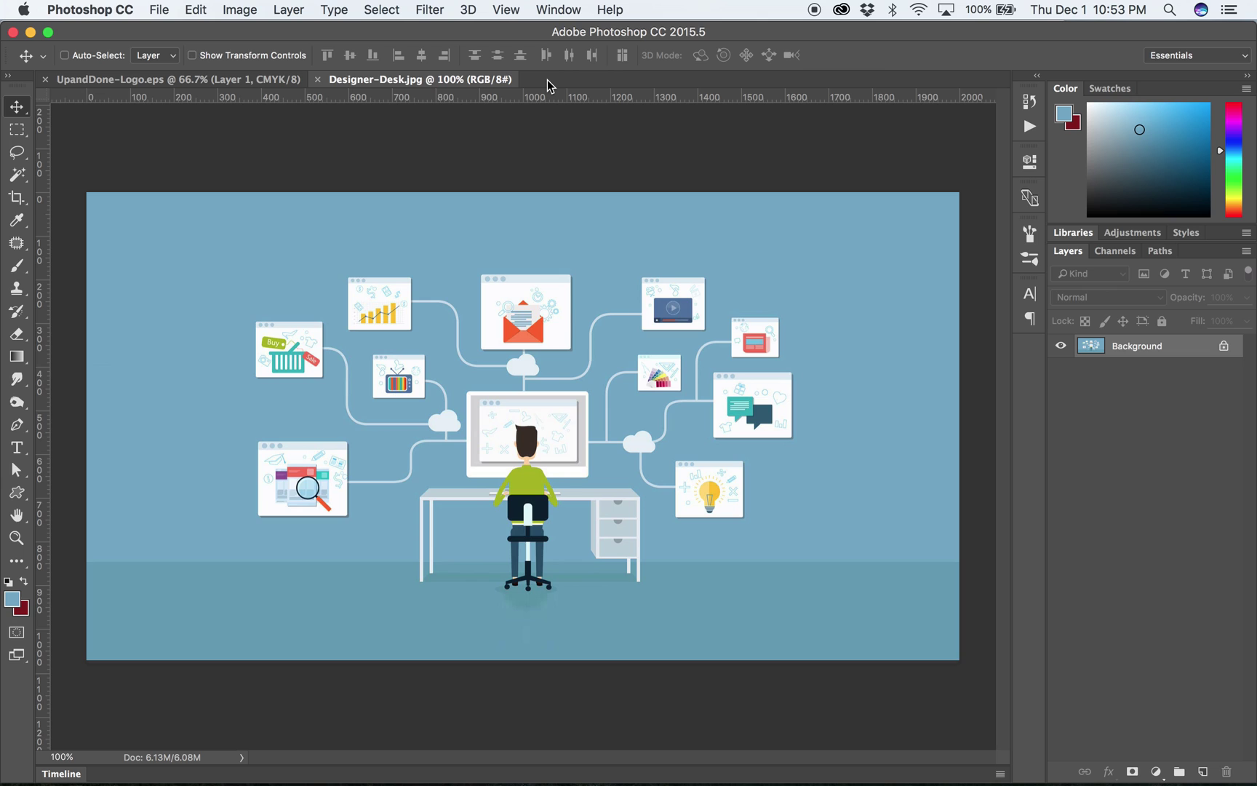
Look over the UpandDone-Logo.eps document, then return to the Designer-Desk.jpg illustration
click(298, 81)
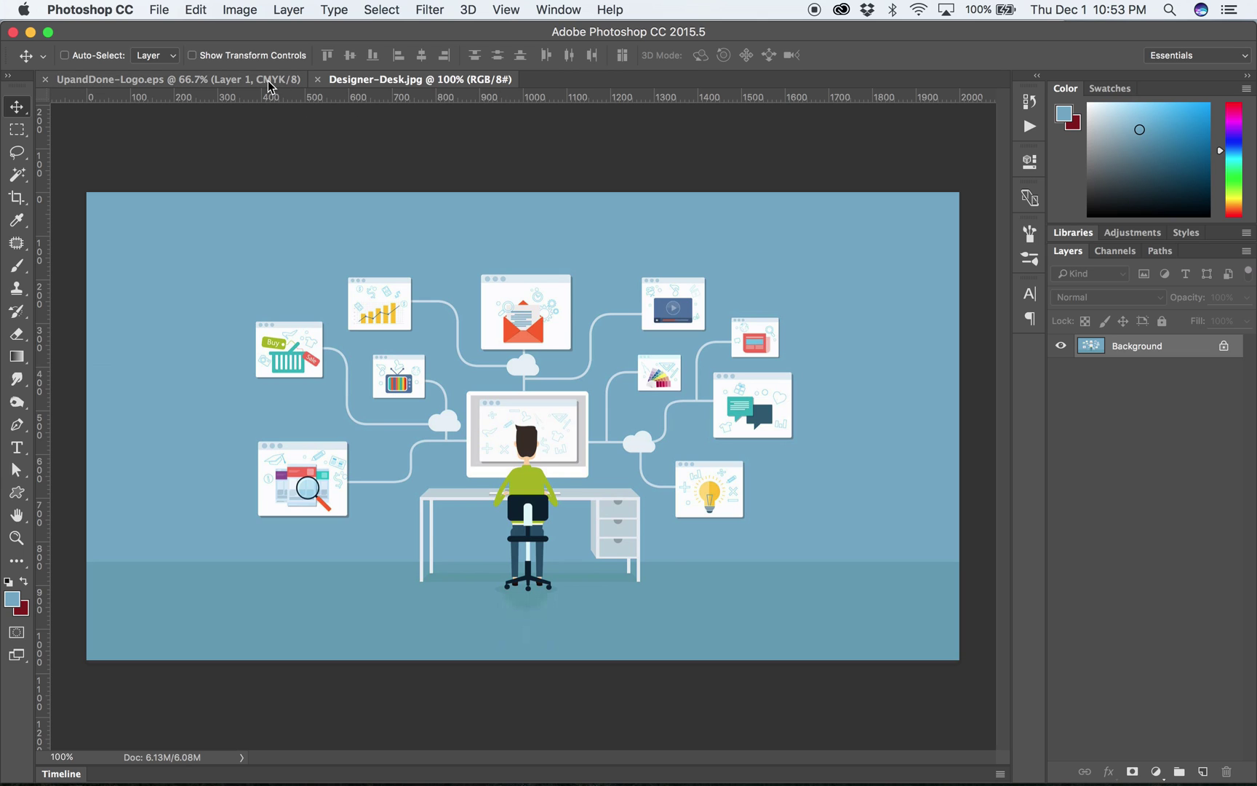
click(389, 81)
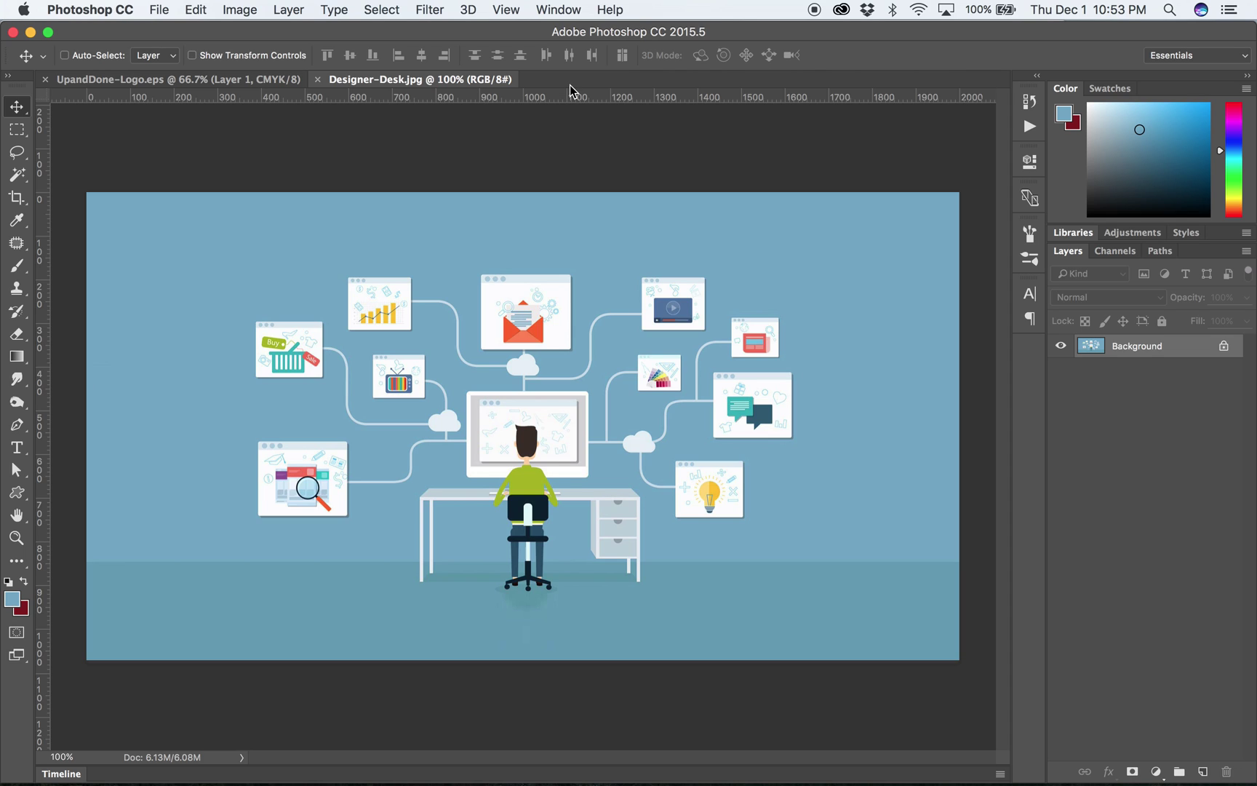
Create a new Artboard-type document named Social Media at the Web (1280, 800) size
click(168, 12)
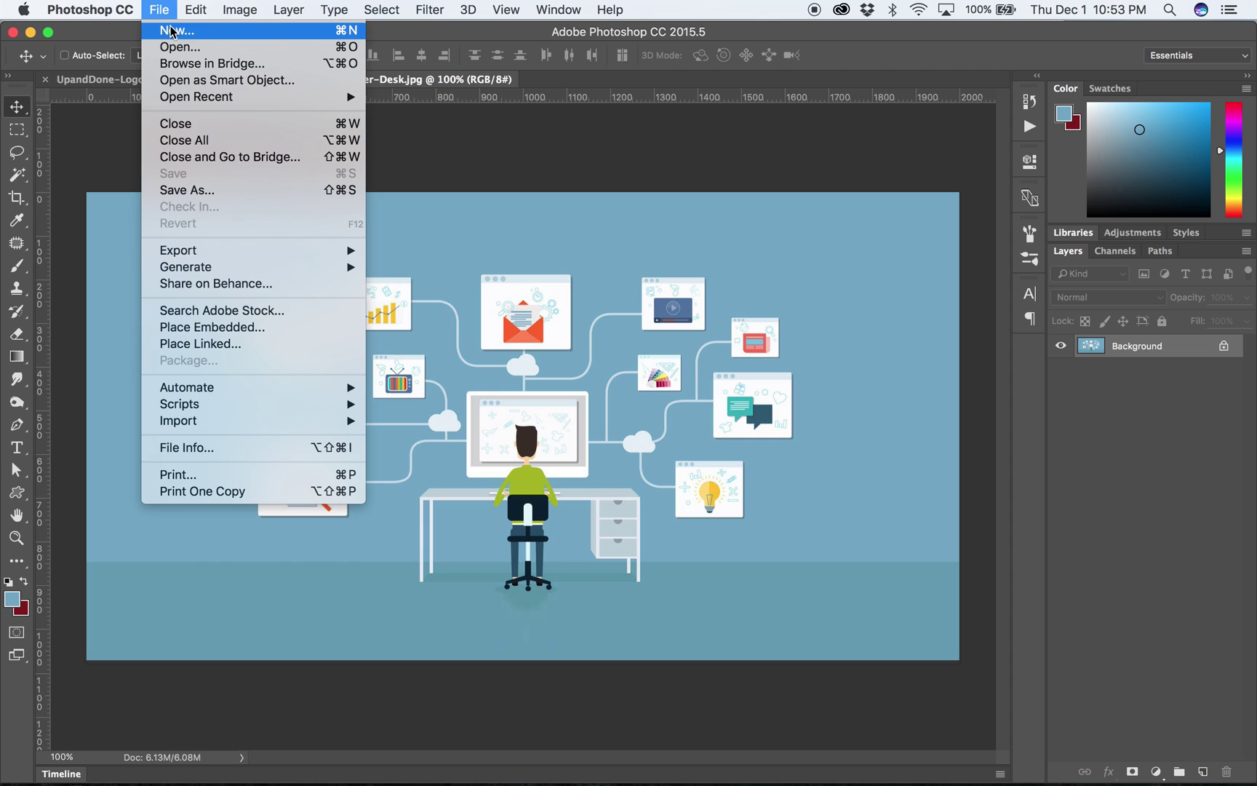
click(172, 31)
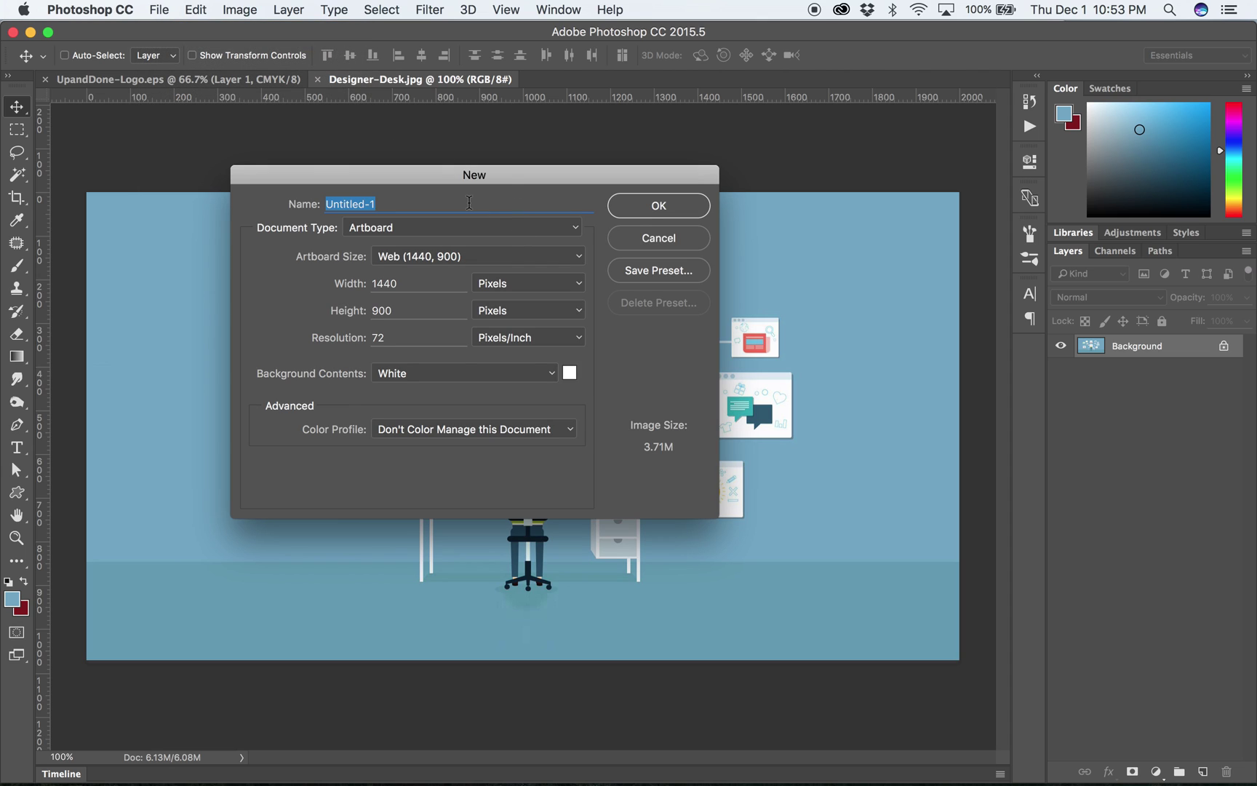
text(Social Media)
click(425, 231)
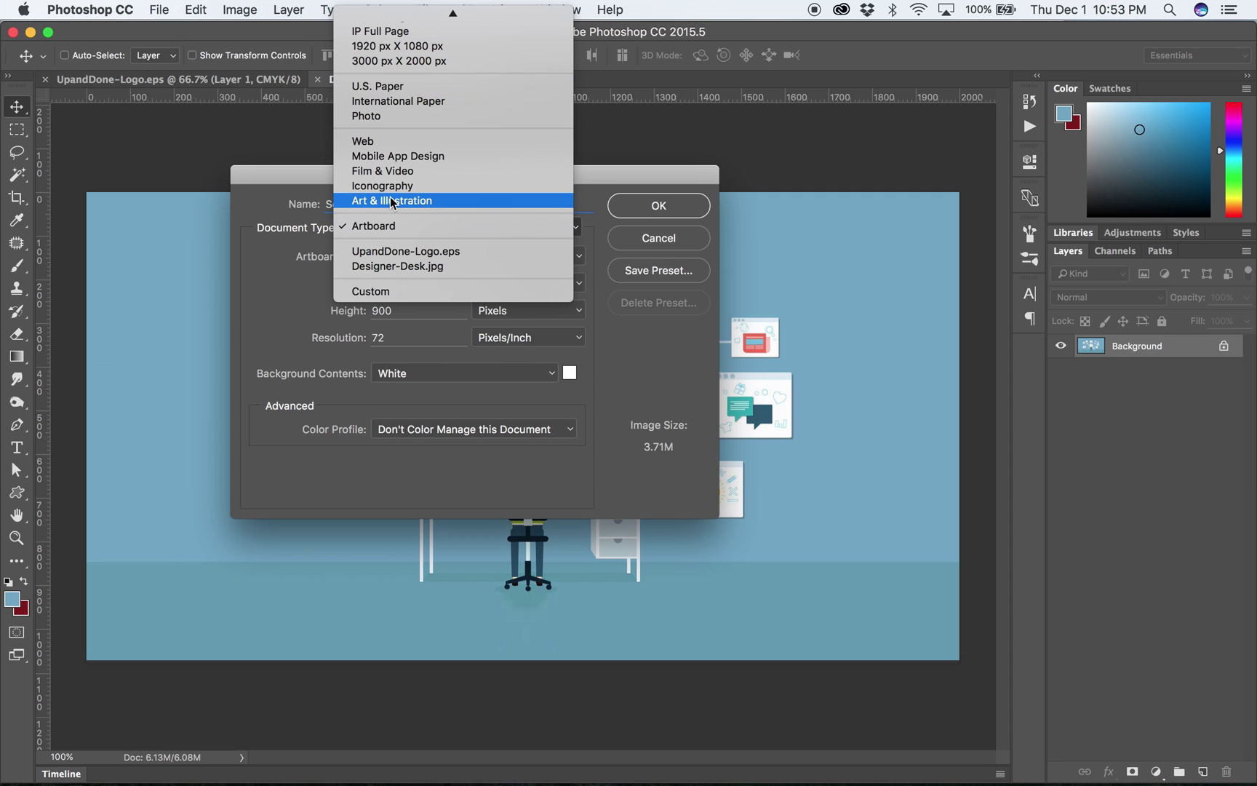
scroll(391, 145, up, 2)
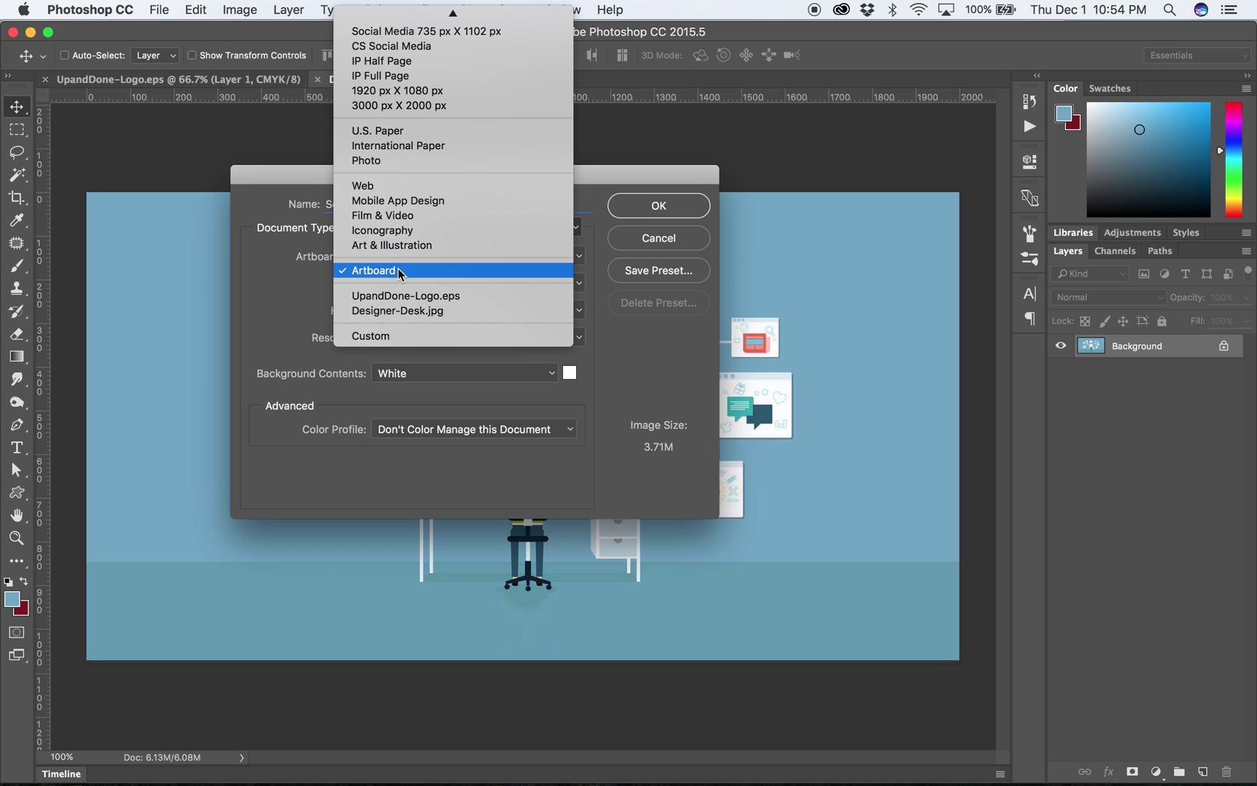
click(399, 270)
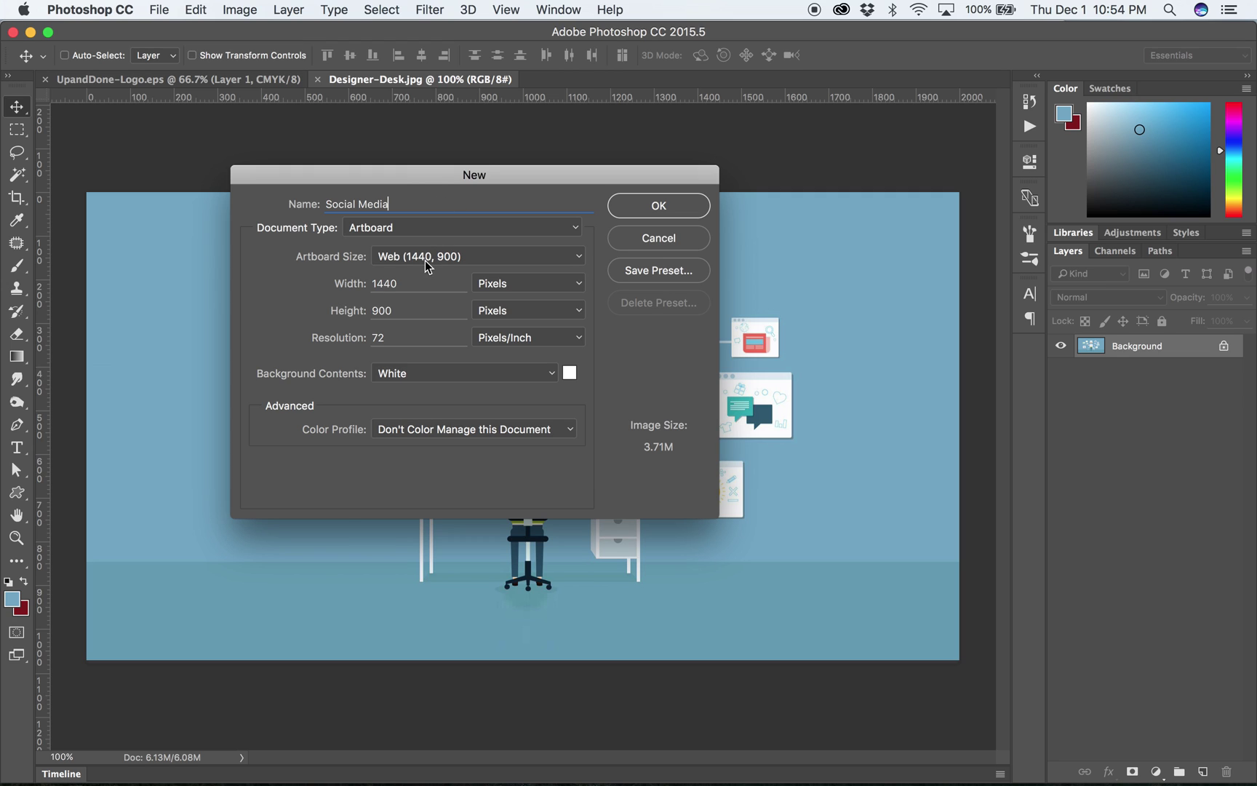
click(428, 265)
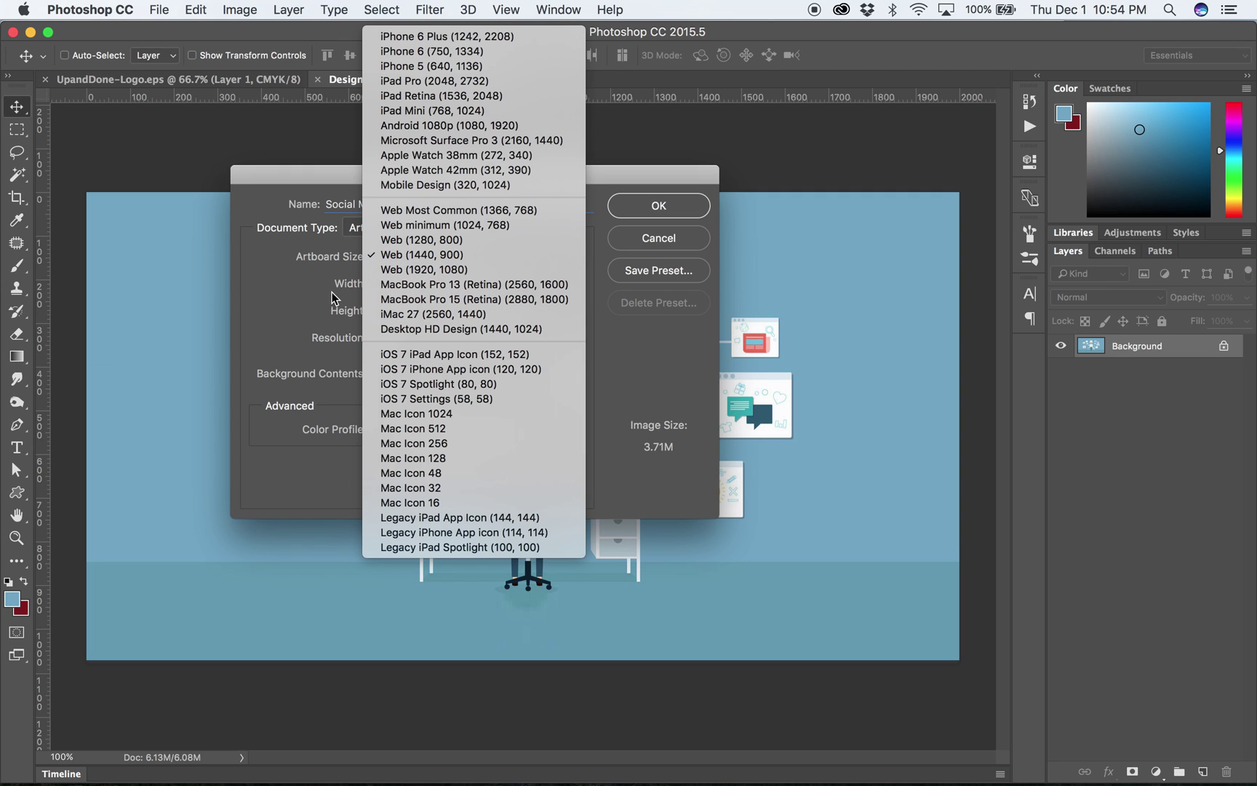
click(412, 245)
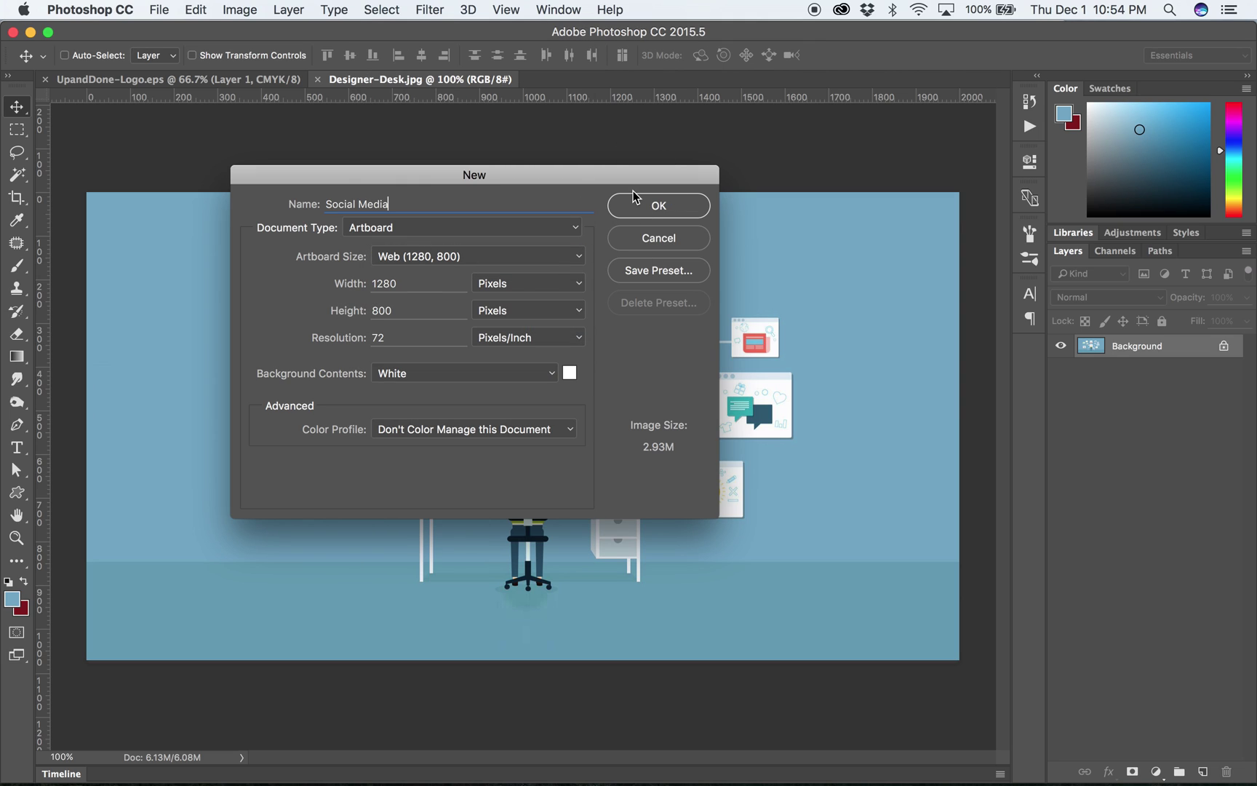
click(651, 206)
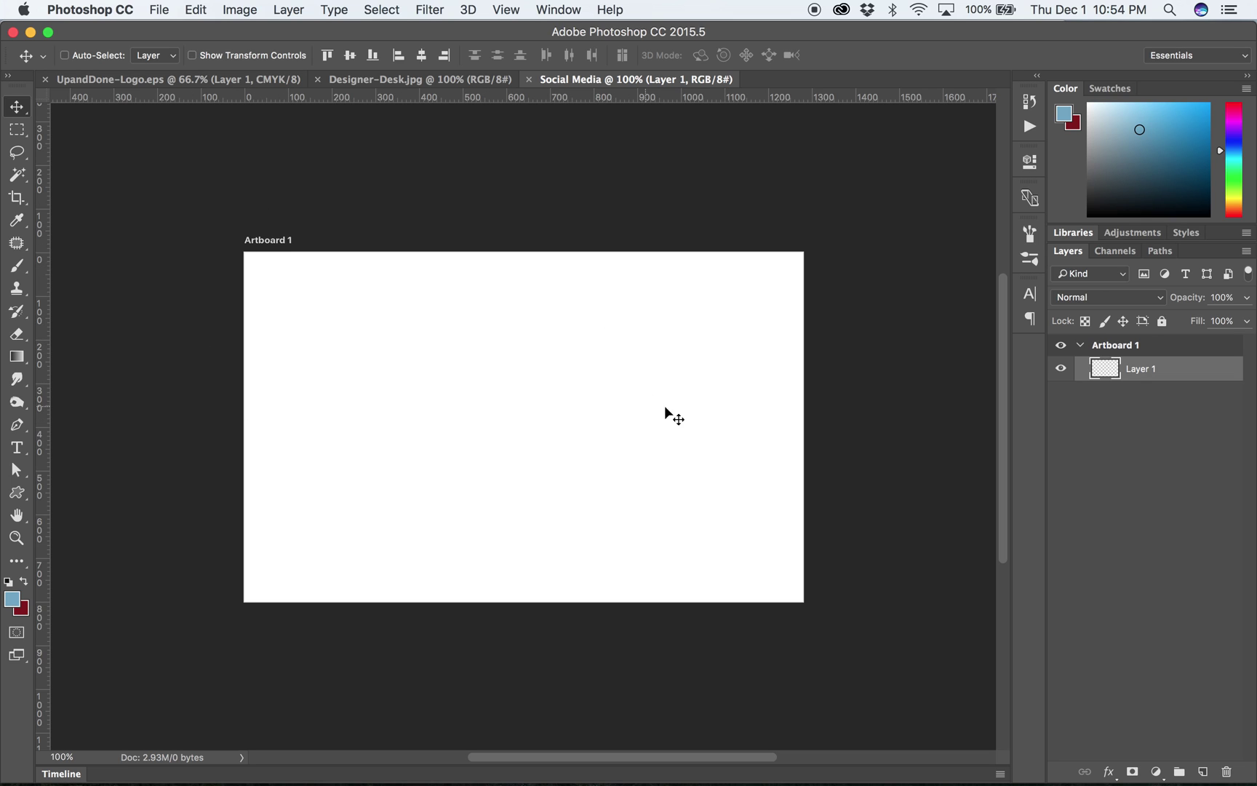
Rename Artboard 1 in the Layers panel to 1280x900
click(1111, 347)
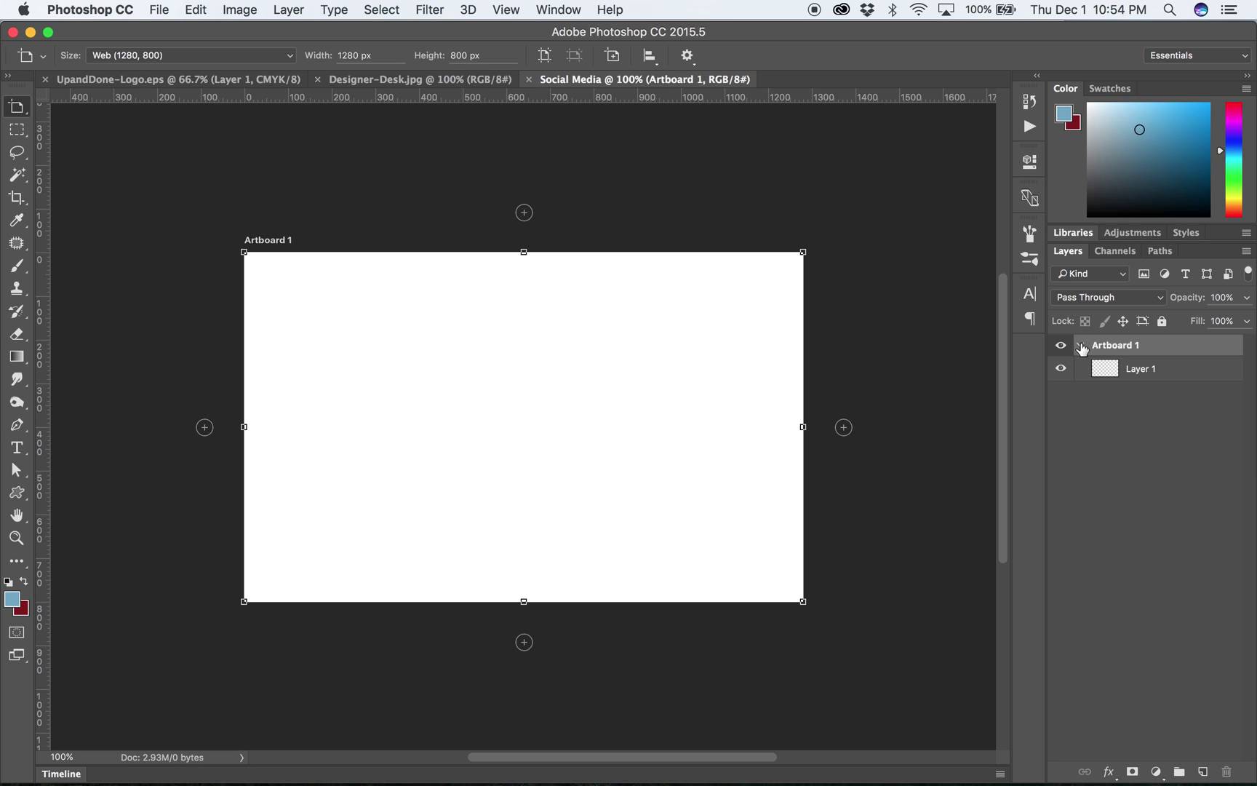
click(1081, 347)
click(1081, 347)
text(Re)
text(80)
text(x900)
key(Return)
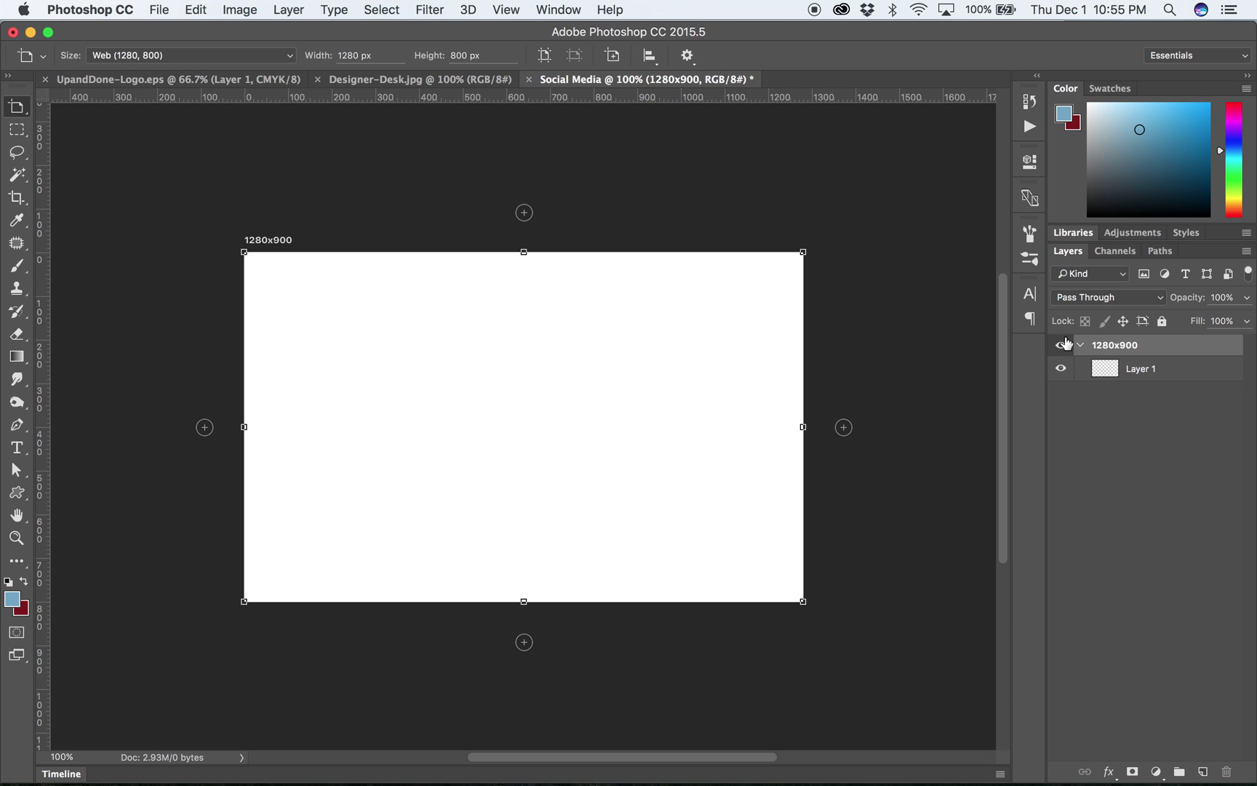
Toggle the 1280x900 artboard's visibility off and on to check it
click(1080, 344)
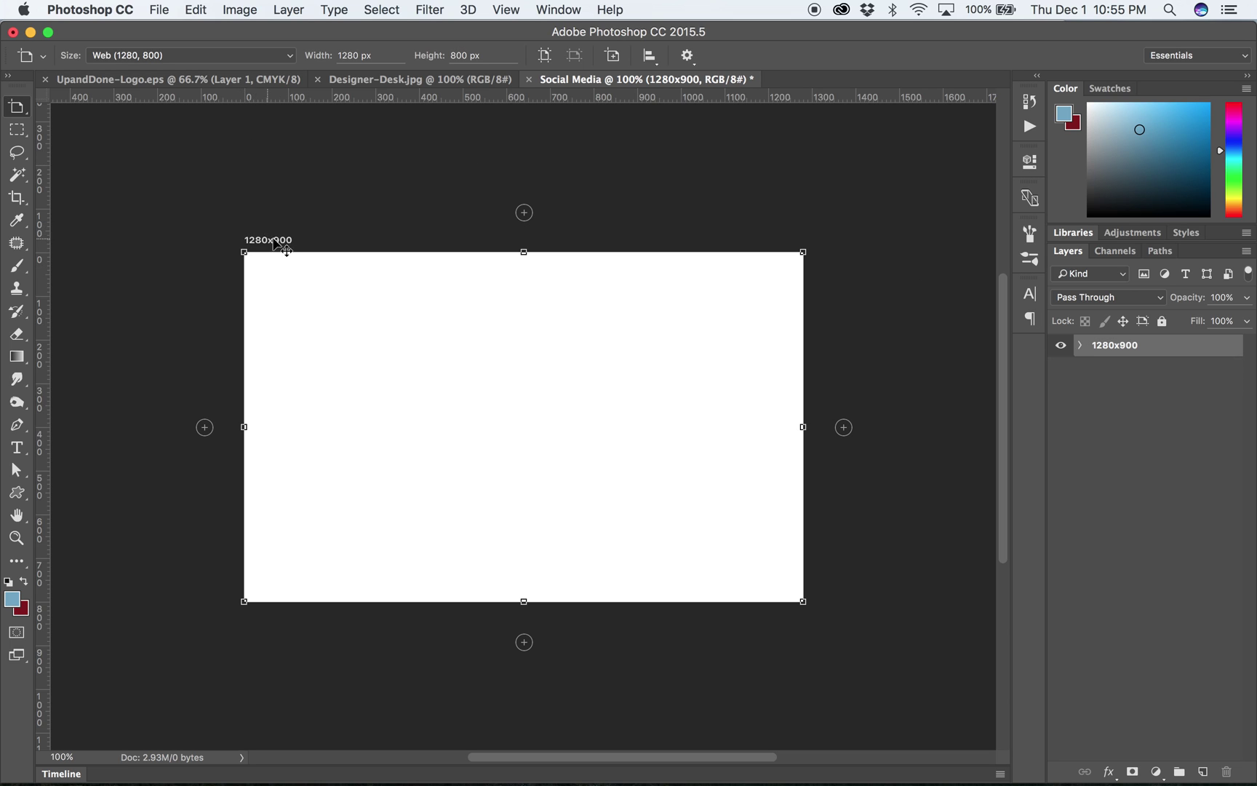
click(1062, 345)
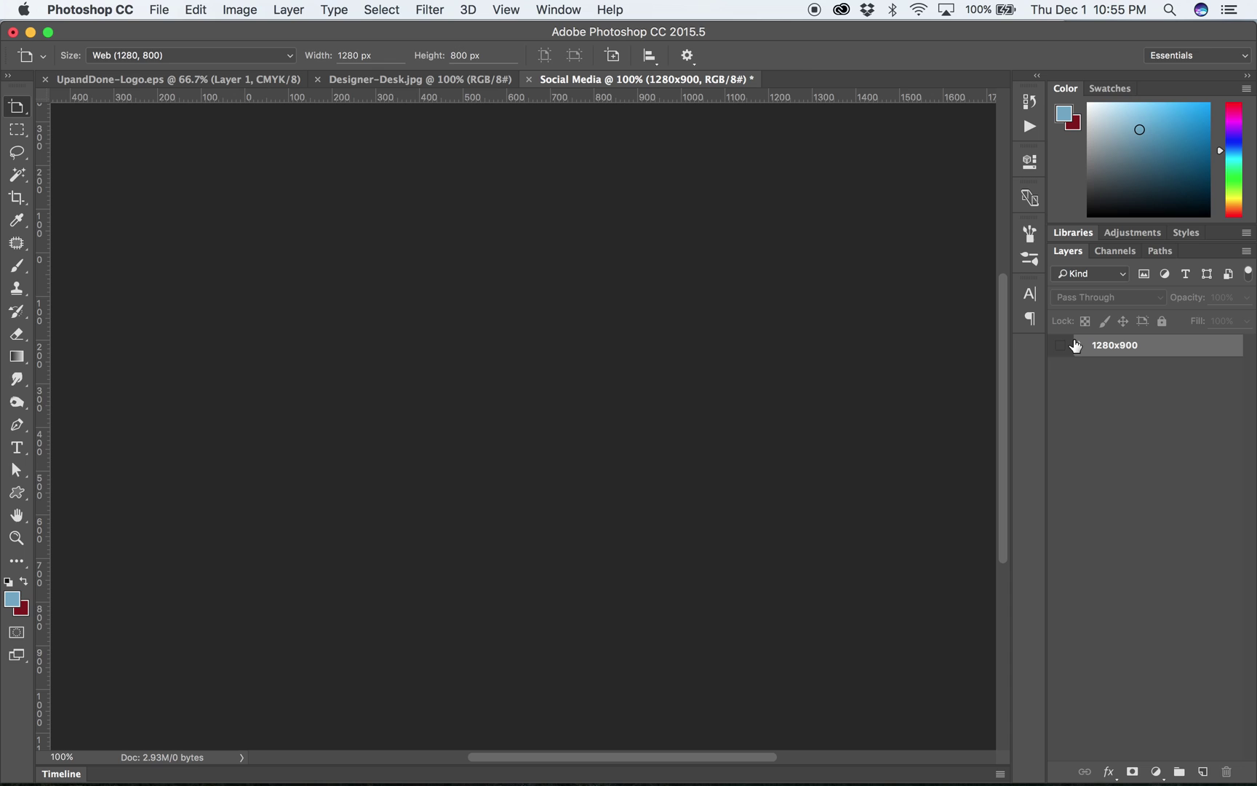
click(1062, 345)
click(1080, 344)
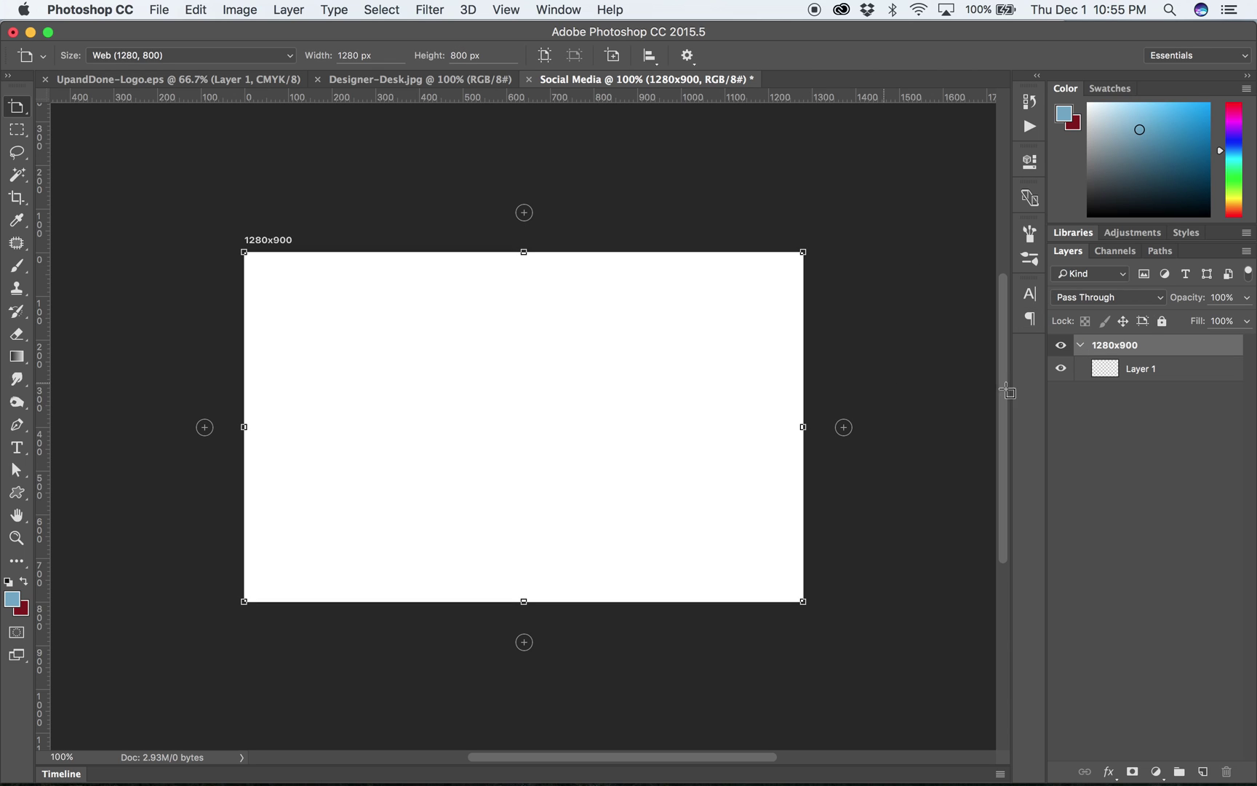
click(1061, 345)
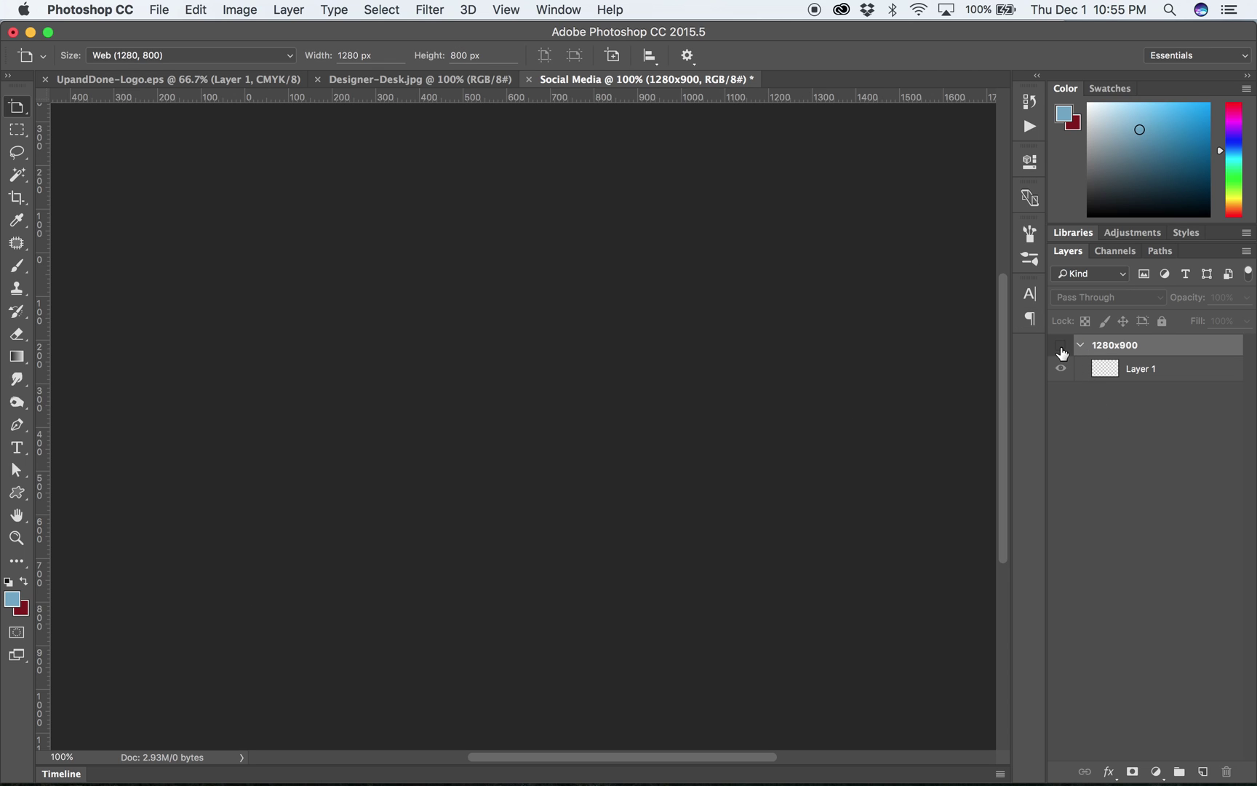
click(1060, 344)
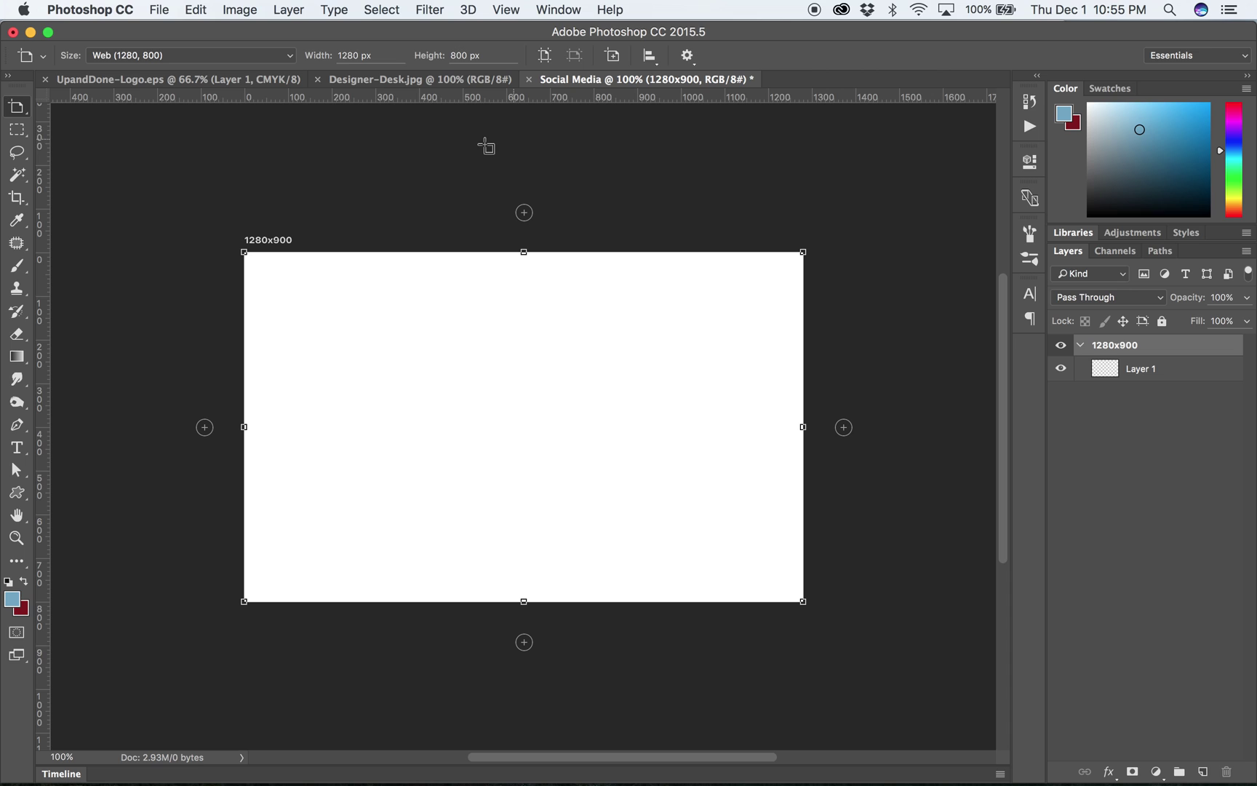
Bring the desk illustration into the artboard, scaled to about 74% and moved down
click(440, 79)
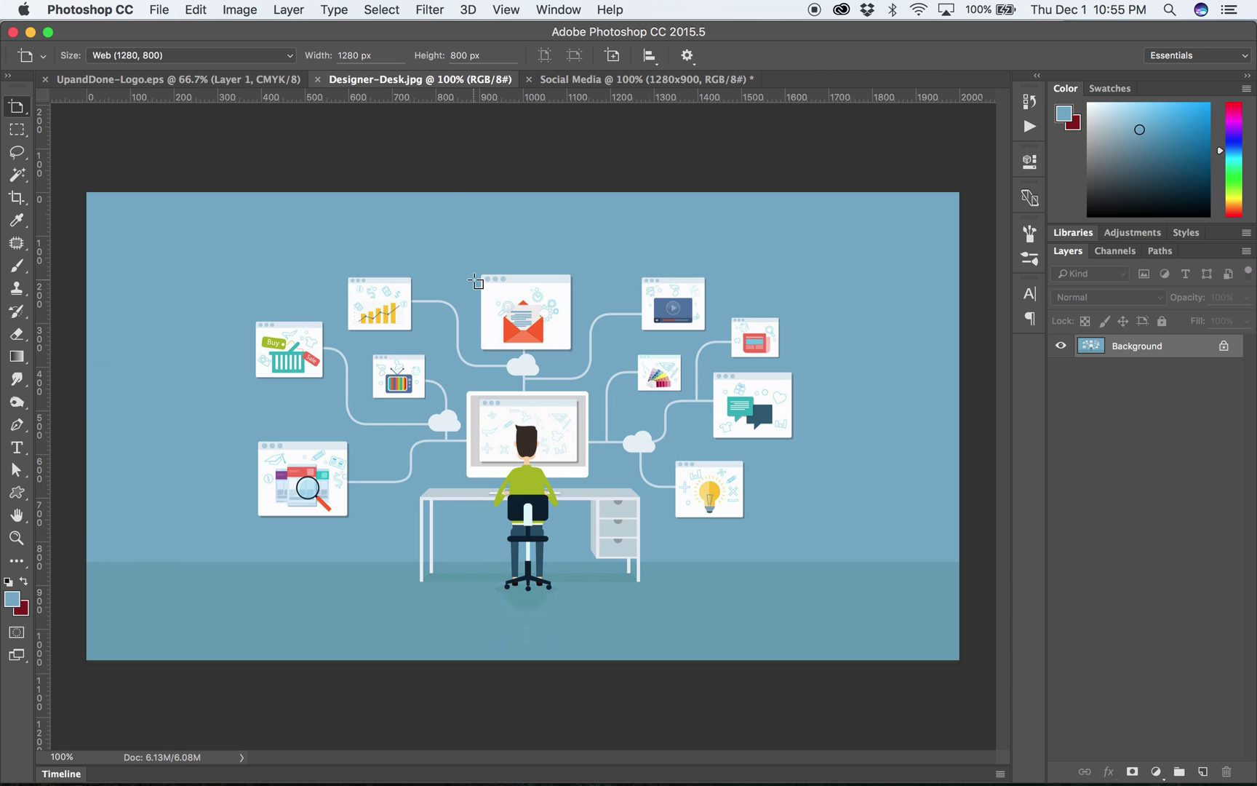
key(v)
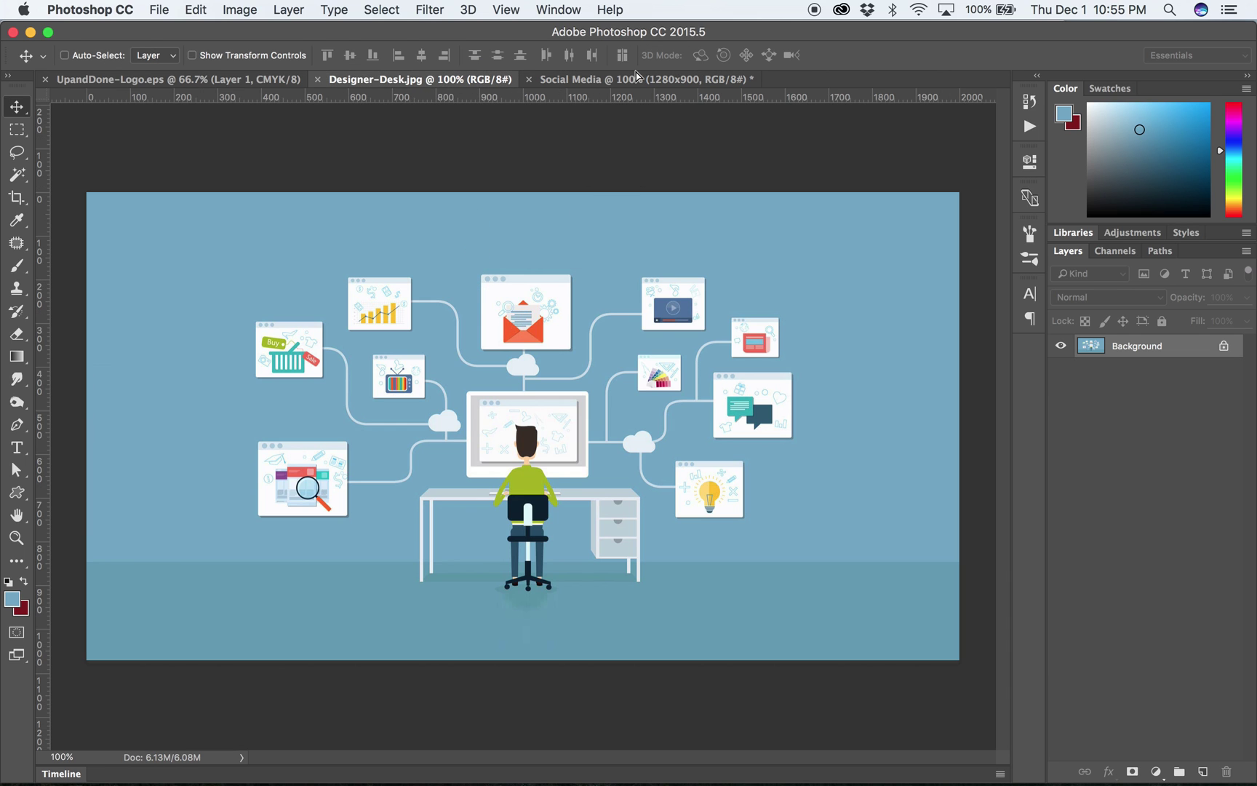
click(637, 77)
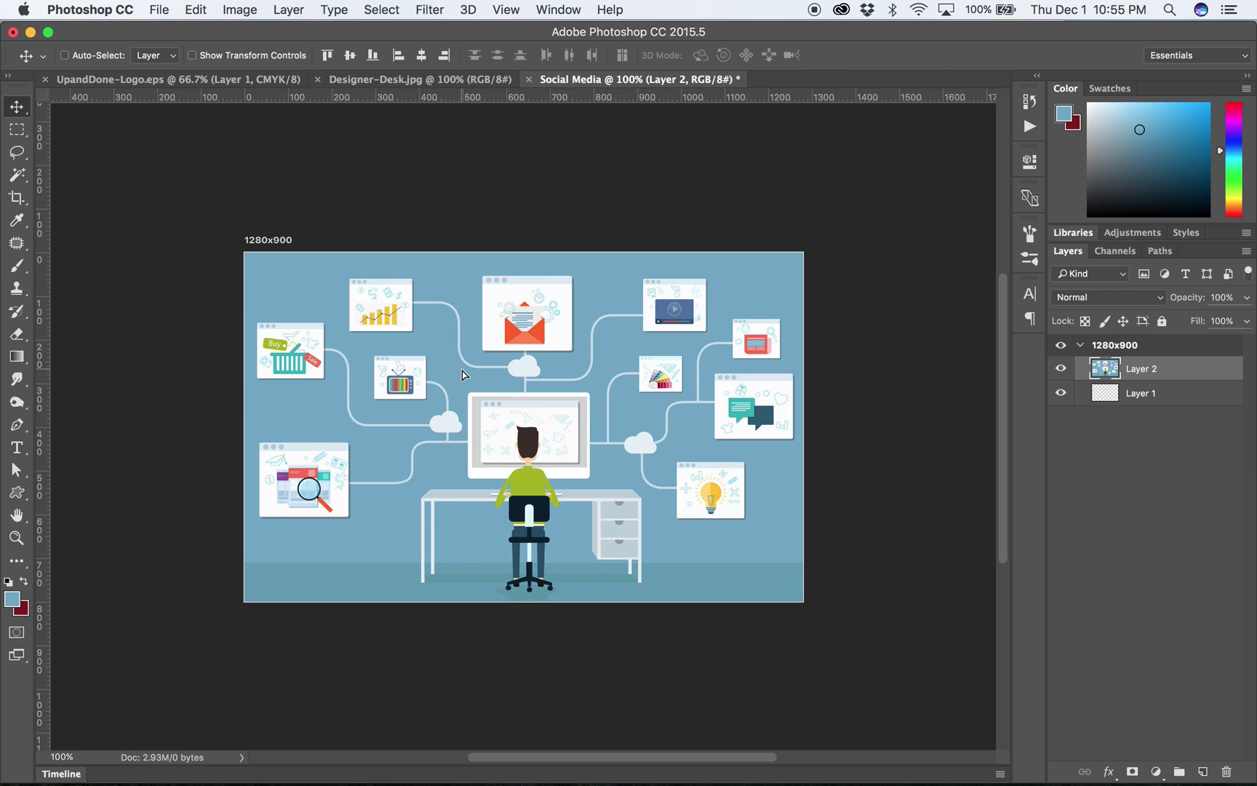
key(super+t)
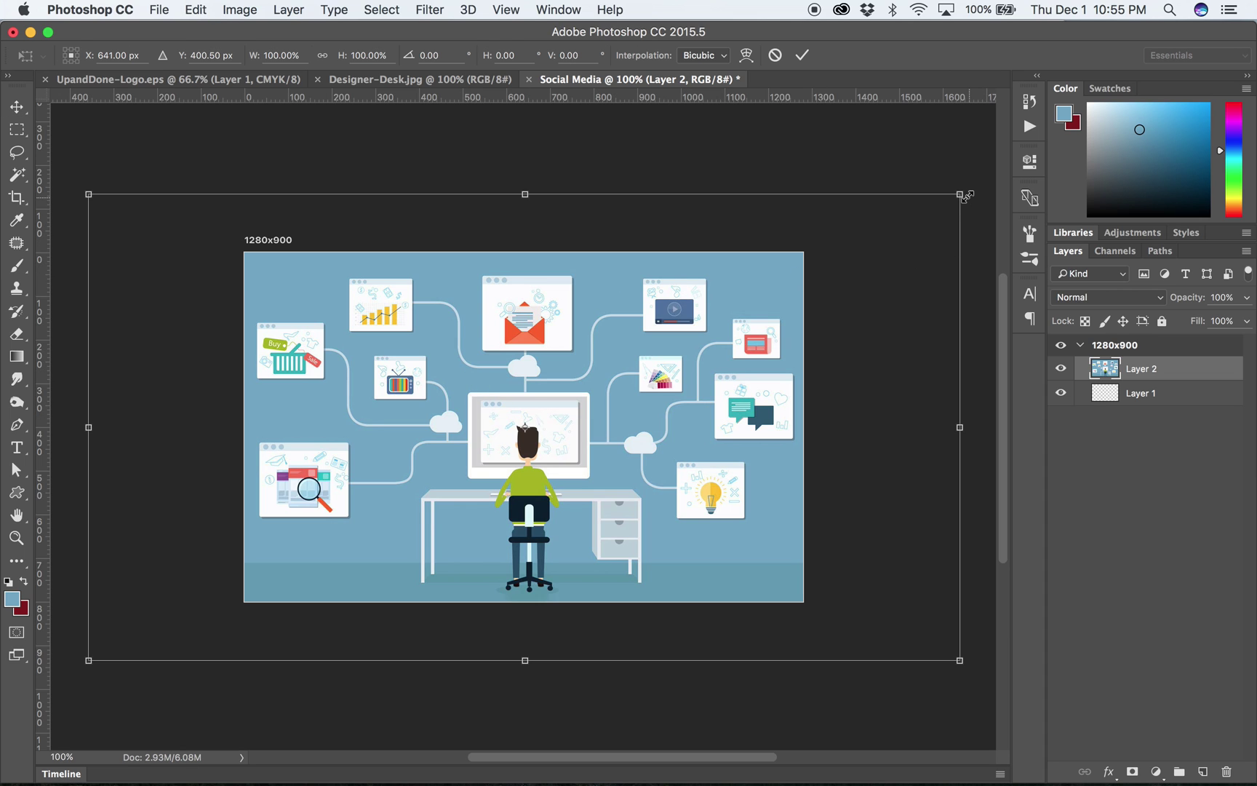
drag(961, 195, 849, 255)
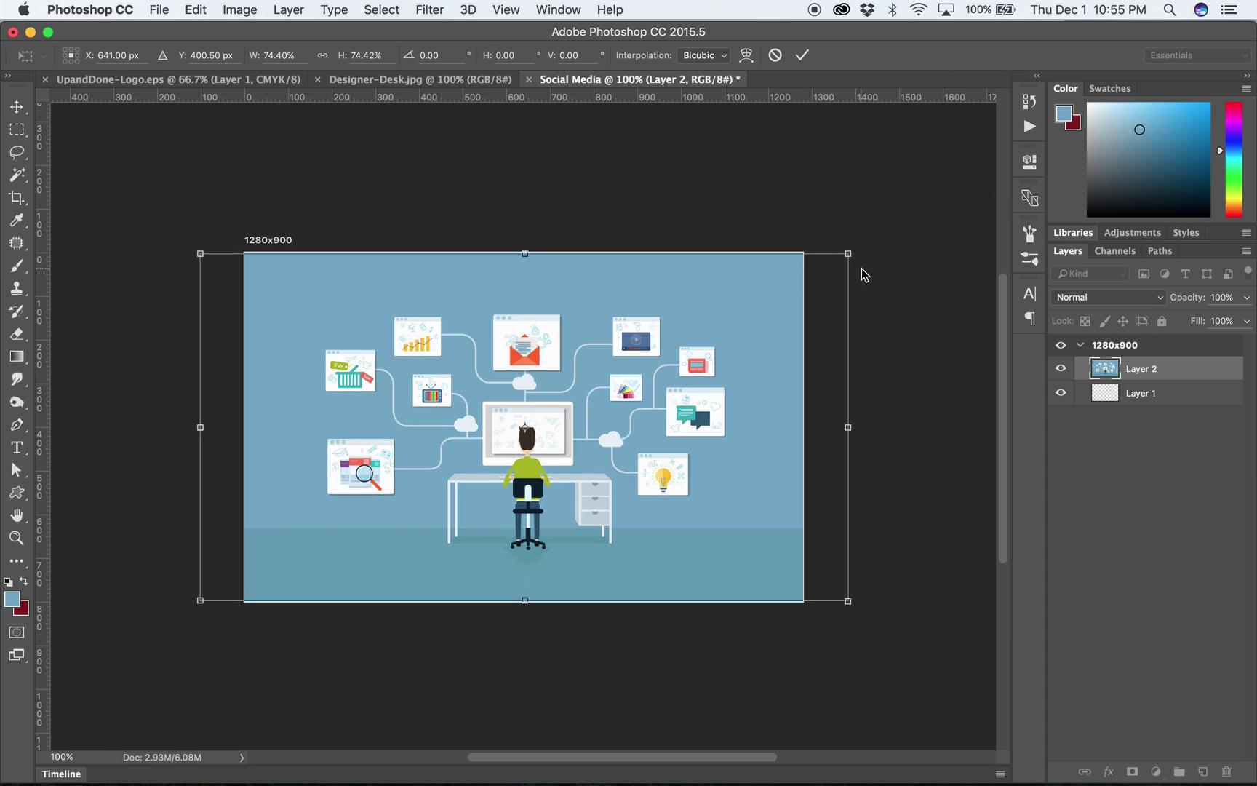
drag(705, 378, 706, 405)
key(Return)
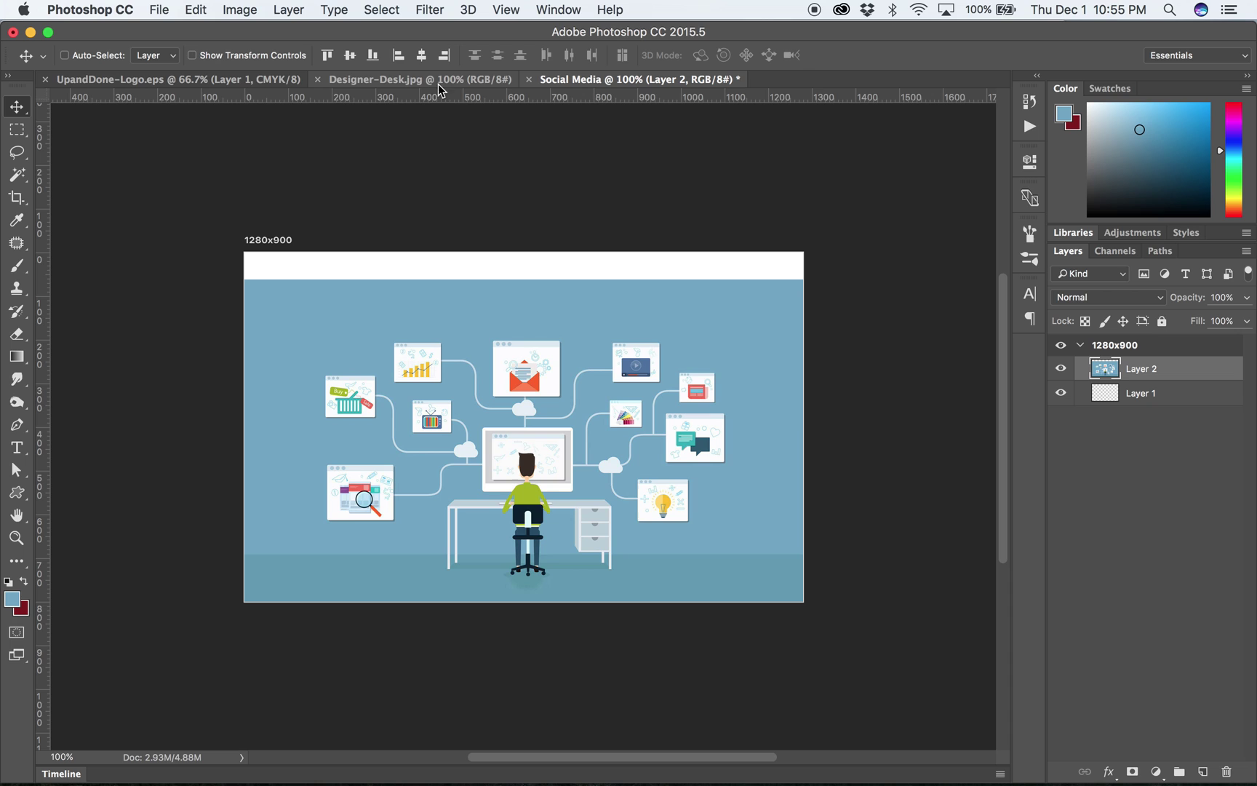
Add the UpandDone logo, shrunk proportionally to a small square in the lower-right corner
click(246, 79)
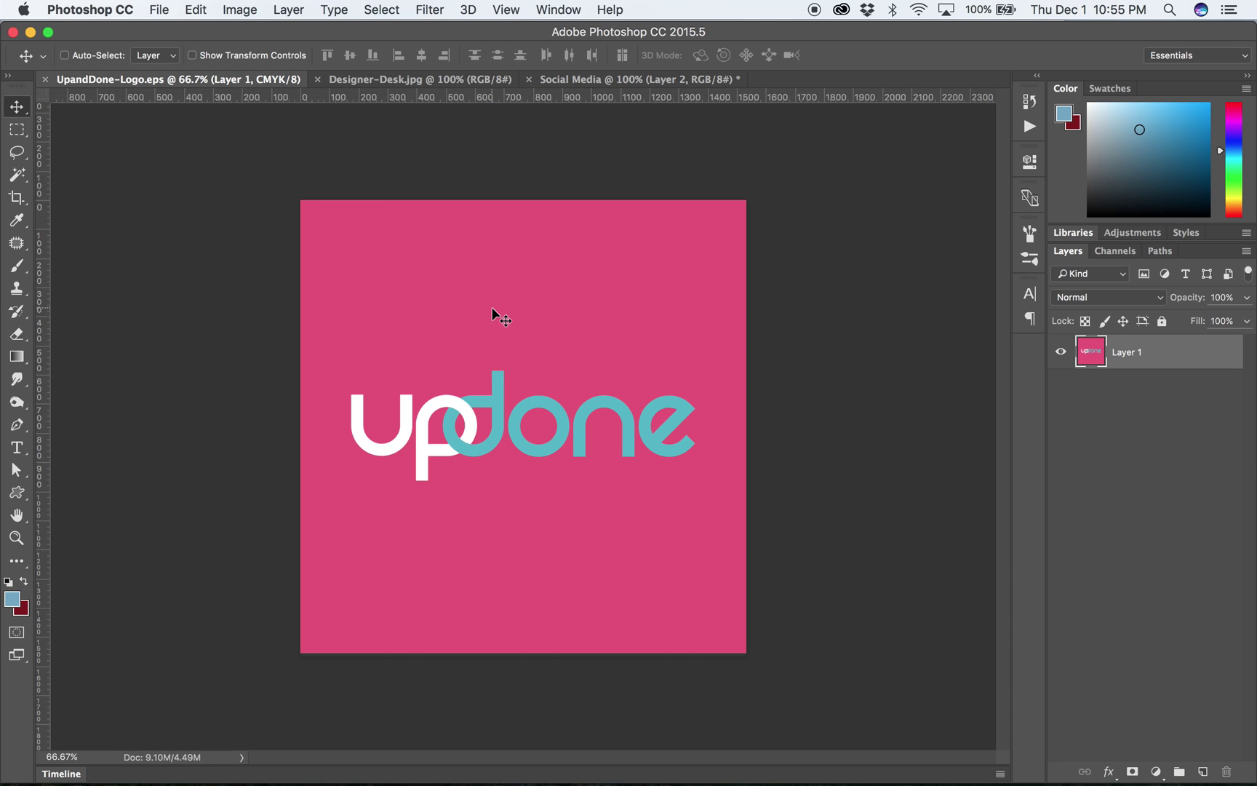
drag(492, 308, 555, 395)
key(super+t)
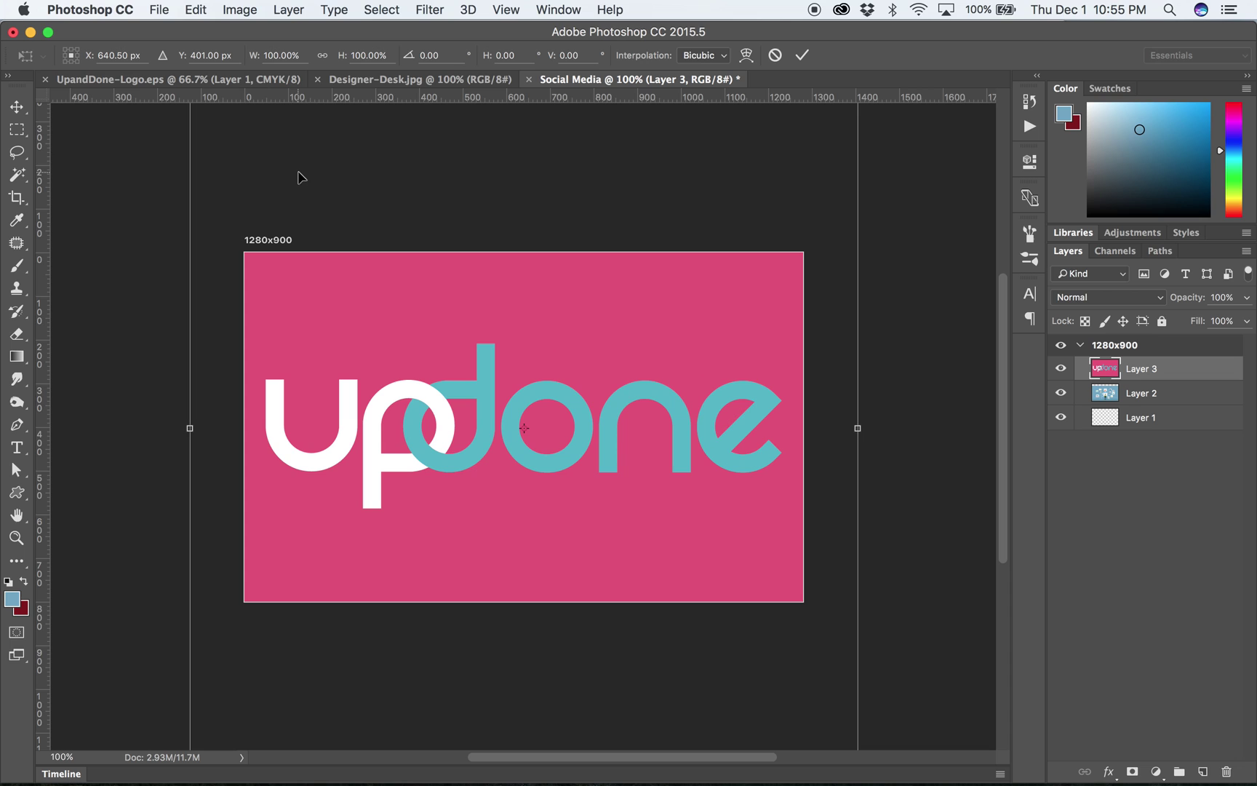
click(322, 56)
drag(255, 55, 260, 54)
key(Return)
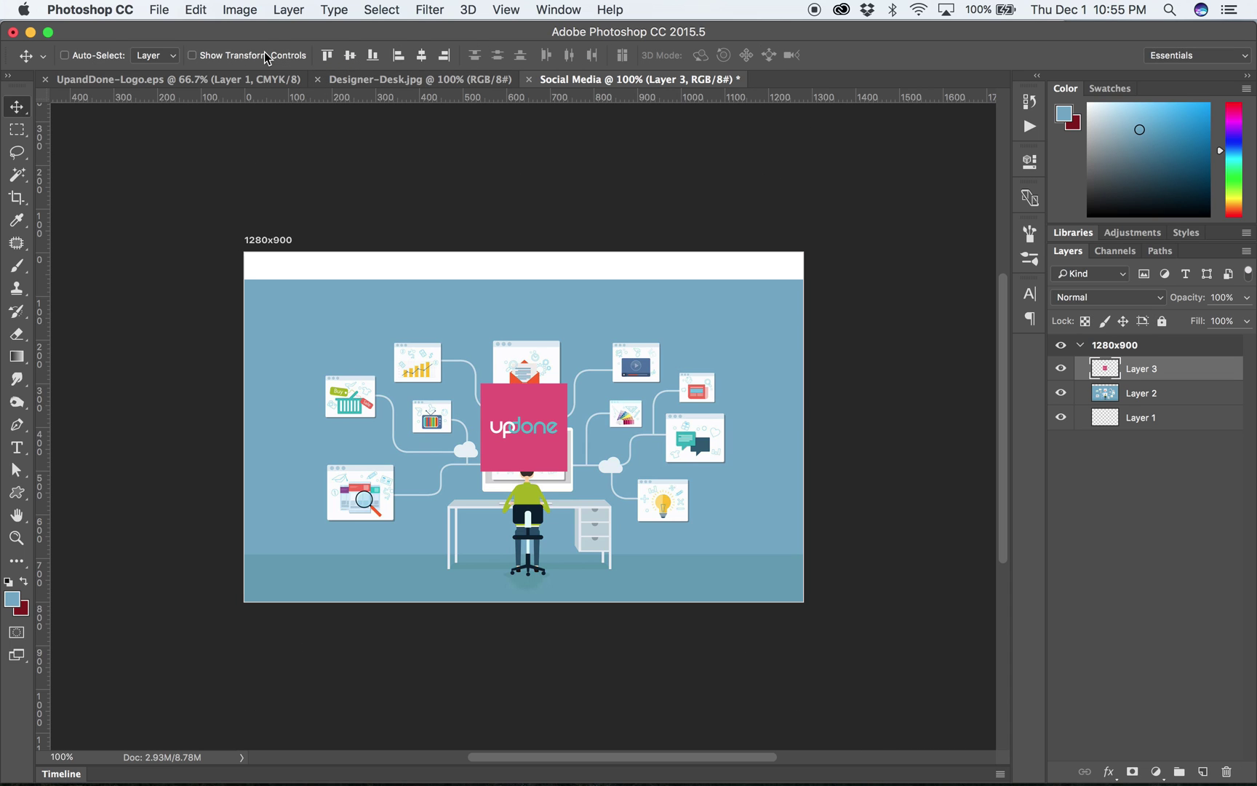
drag(521, 381, 743, 488)
Scale the illustration down further to about 91%, then select Layer 1
click(1131, 402)
key(ctrl+t)
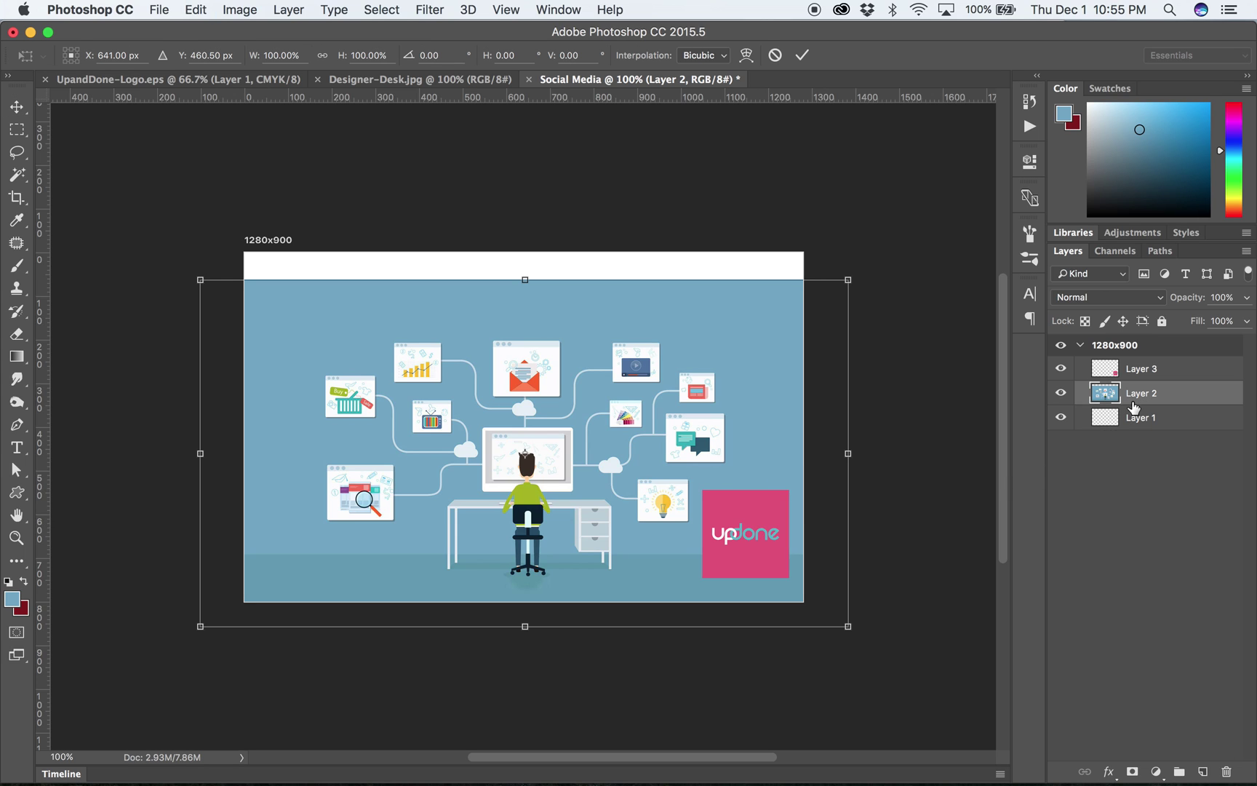
drag(848, 279, 823, 291)
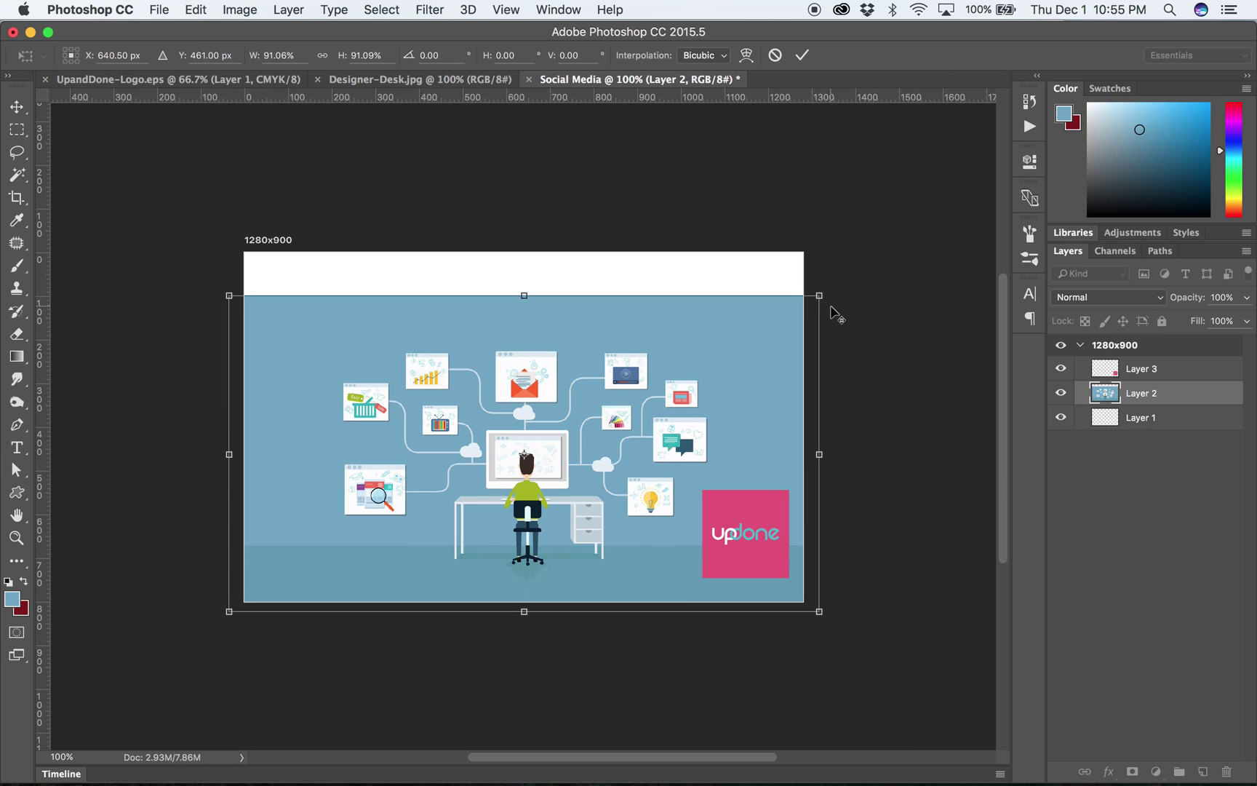
key(Return)
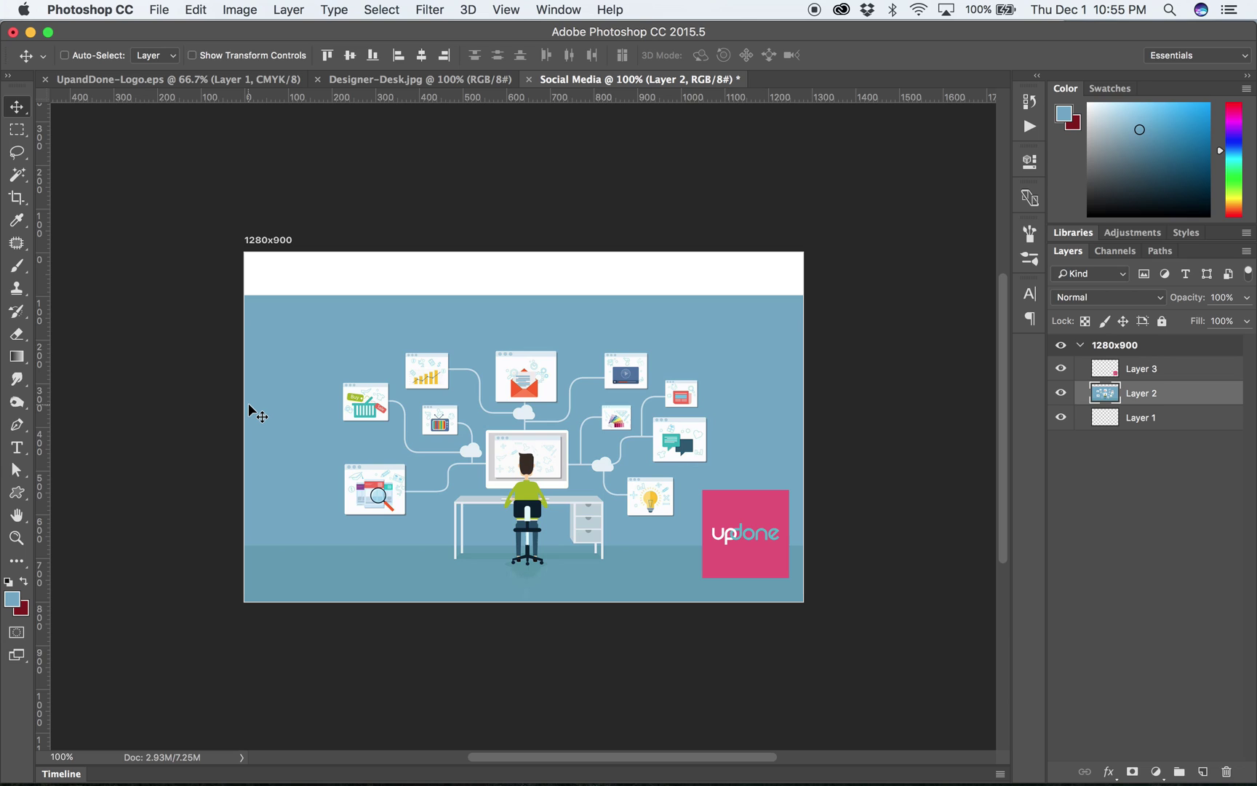
click(1144, 418)
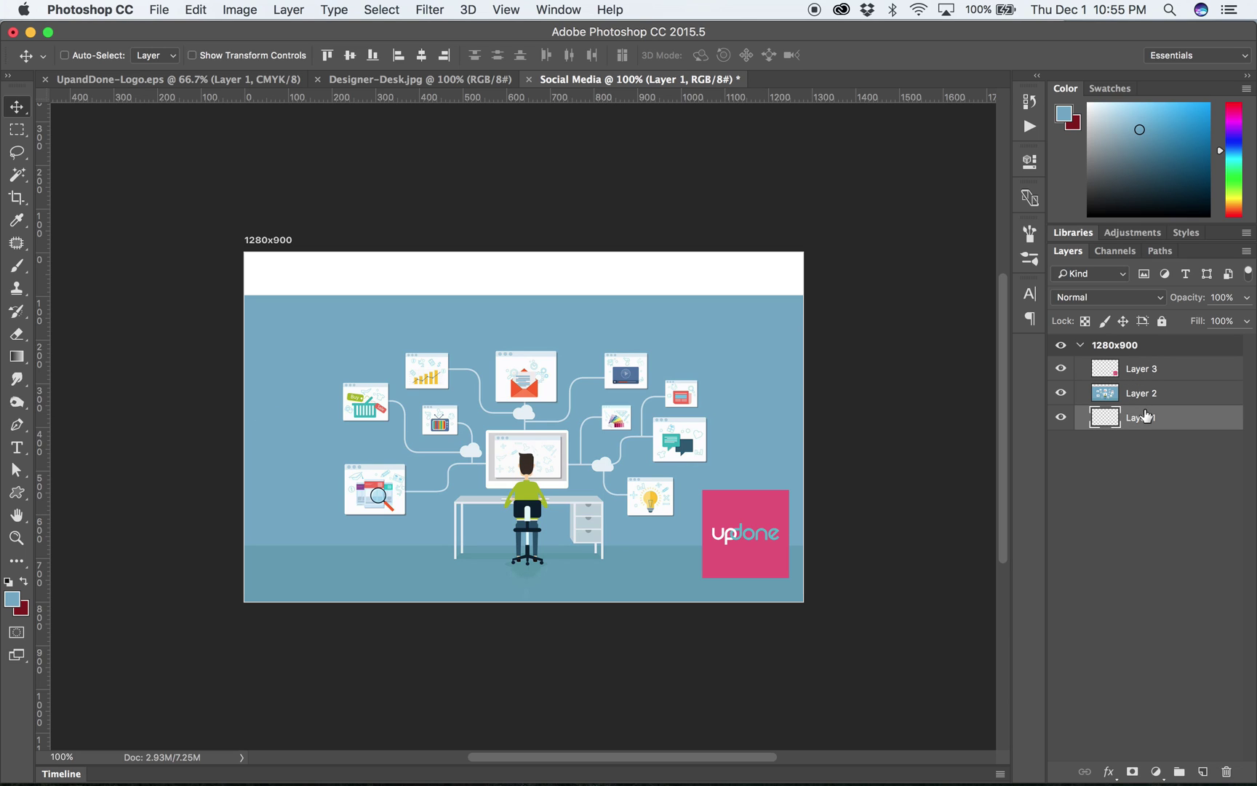
Fill the background light blue and type the title 'COOL WEBSITES FOR COOL PEOPLE.' at the top
key(alt+BackSpace)
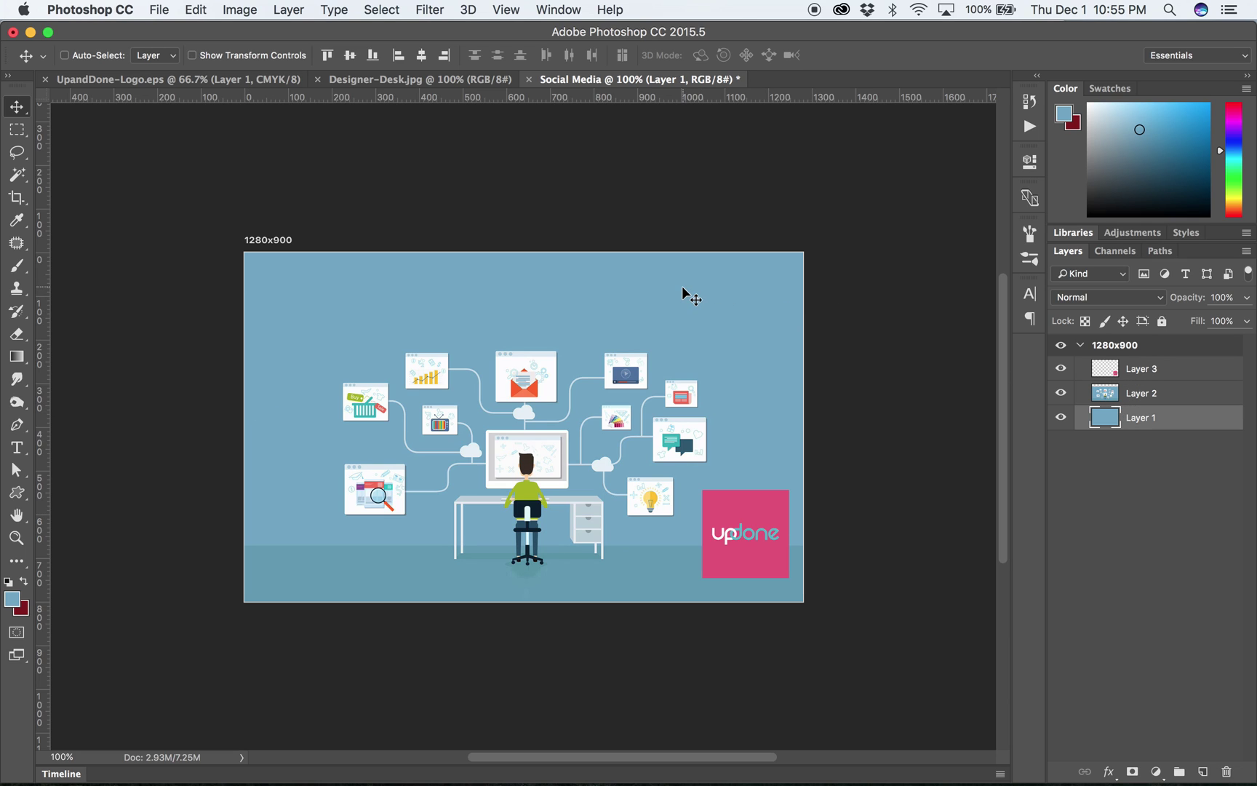
key(t)
click(523, 297)
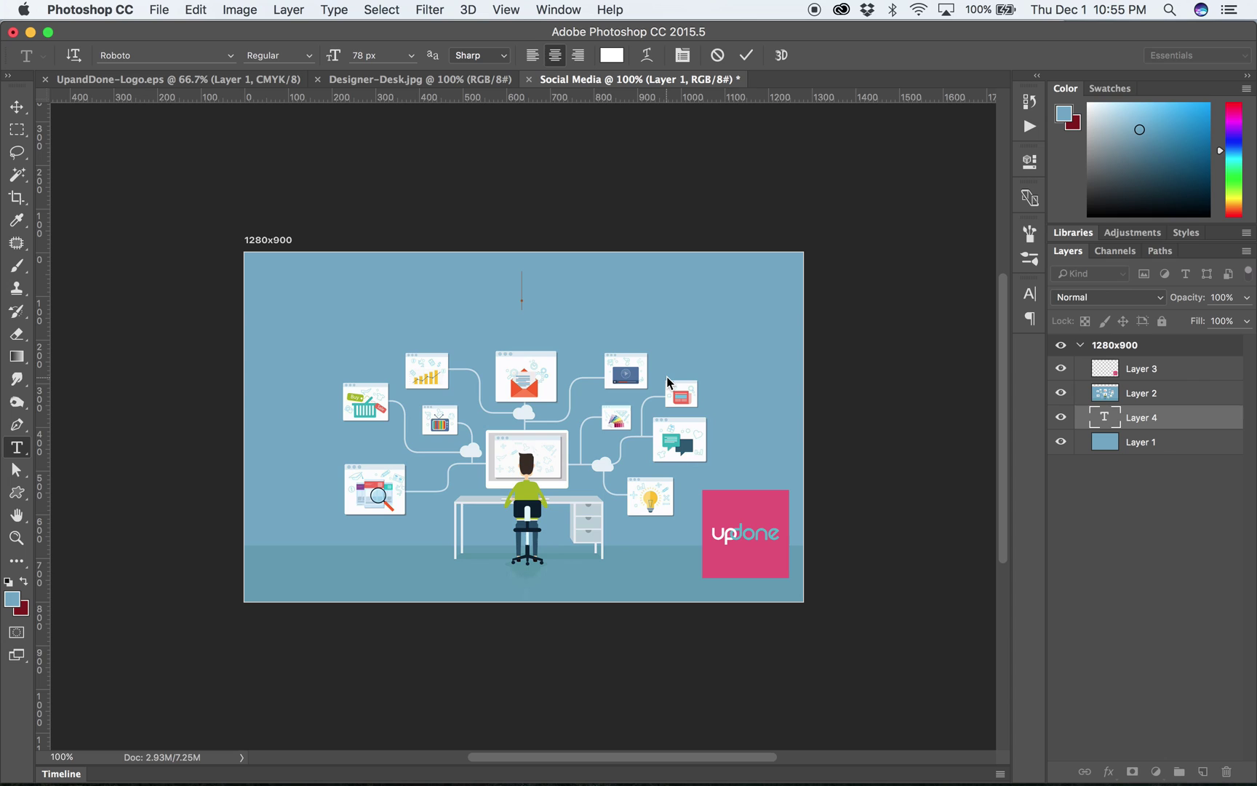
text(COOL W)
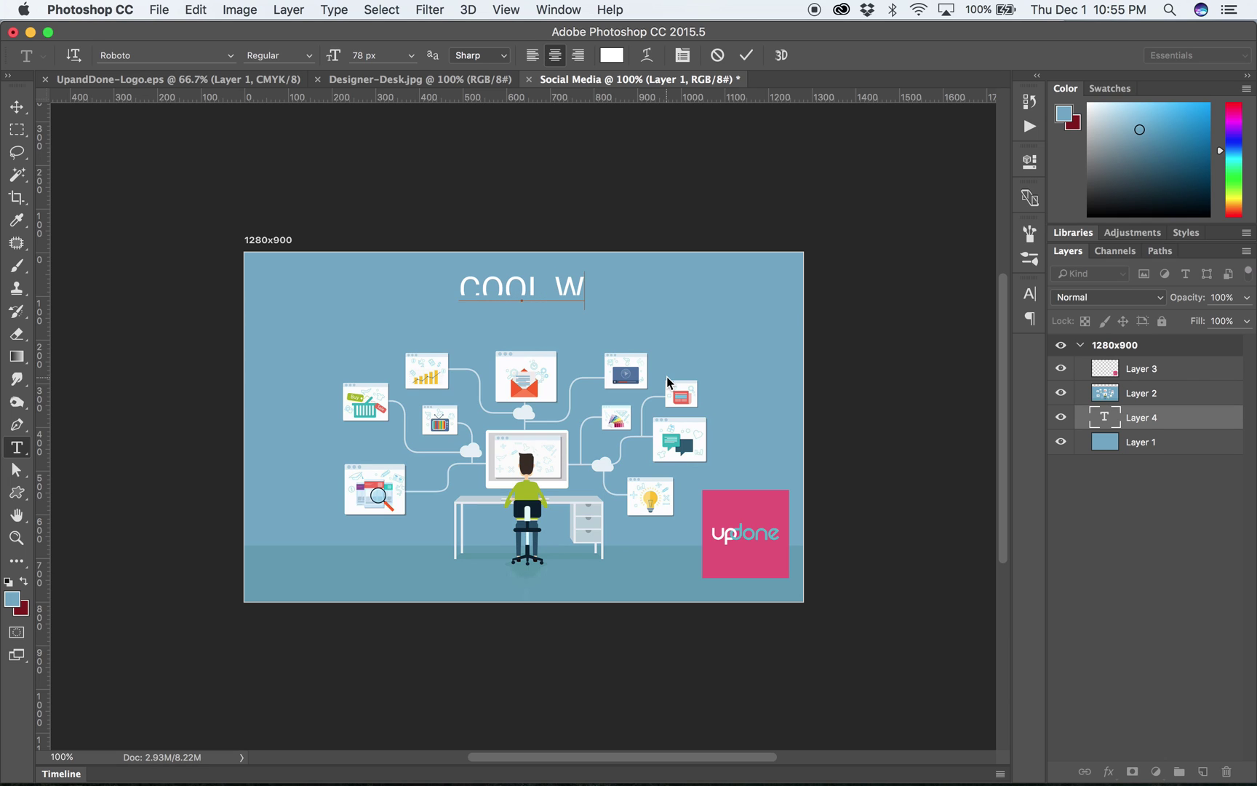
text(EBSITES)
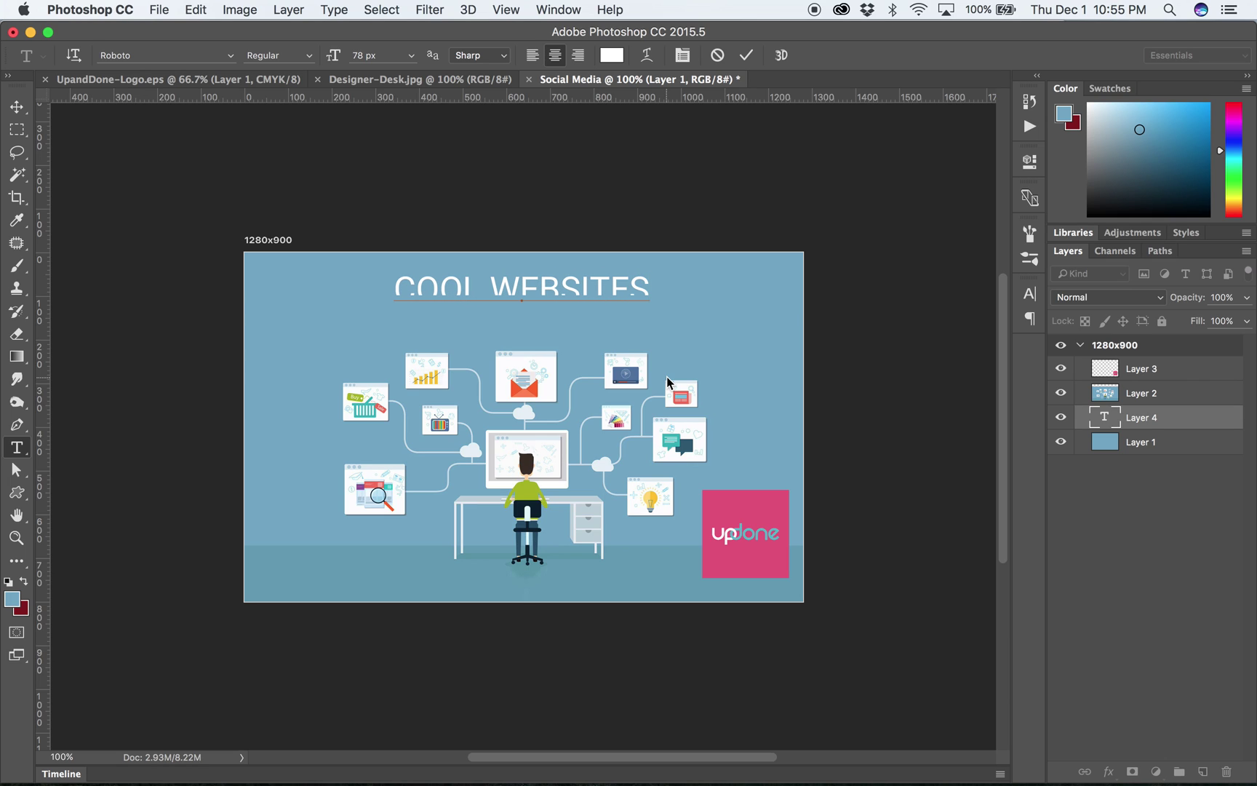
text( FOR)
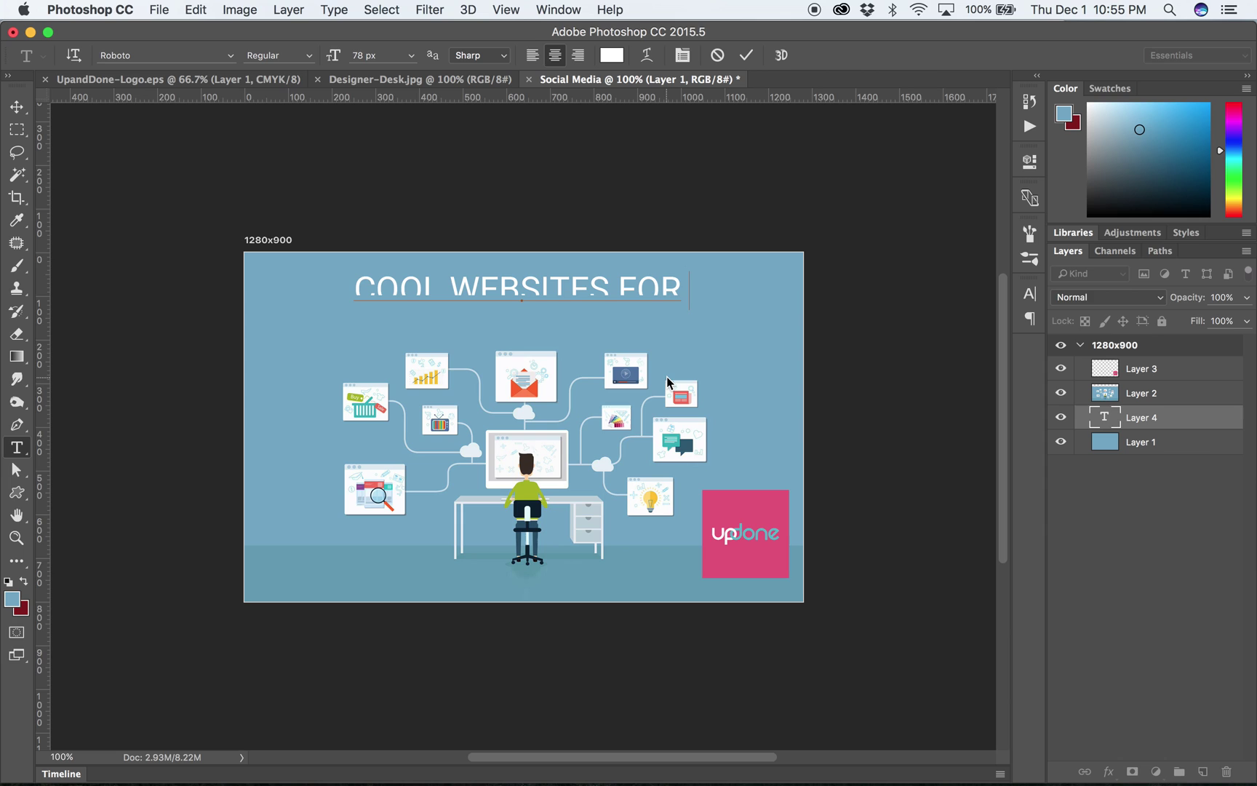
text( COOL PEOPLE)
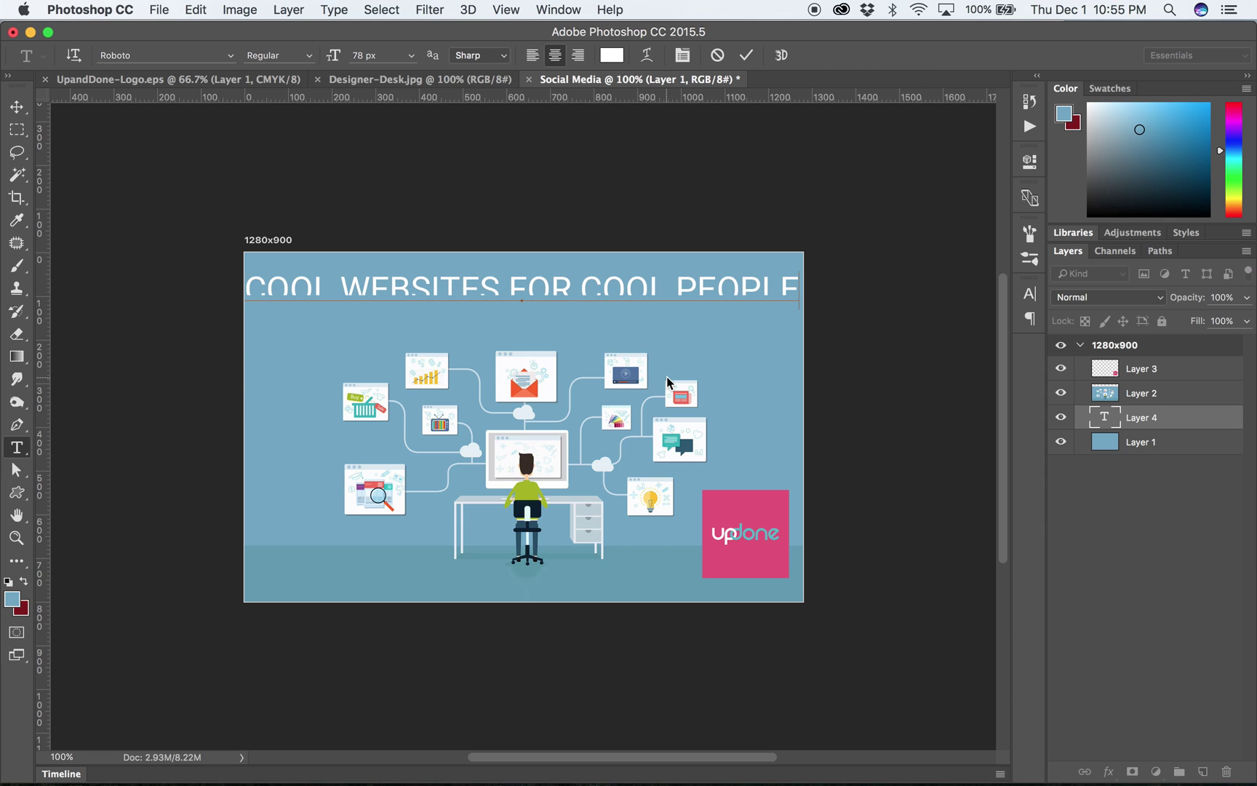
text(.)
click(1111, 415)
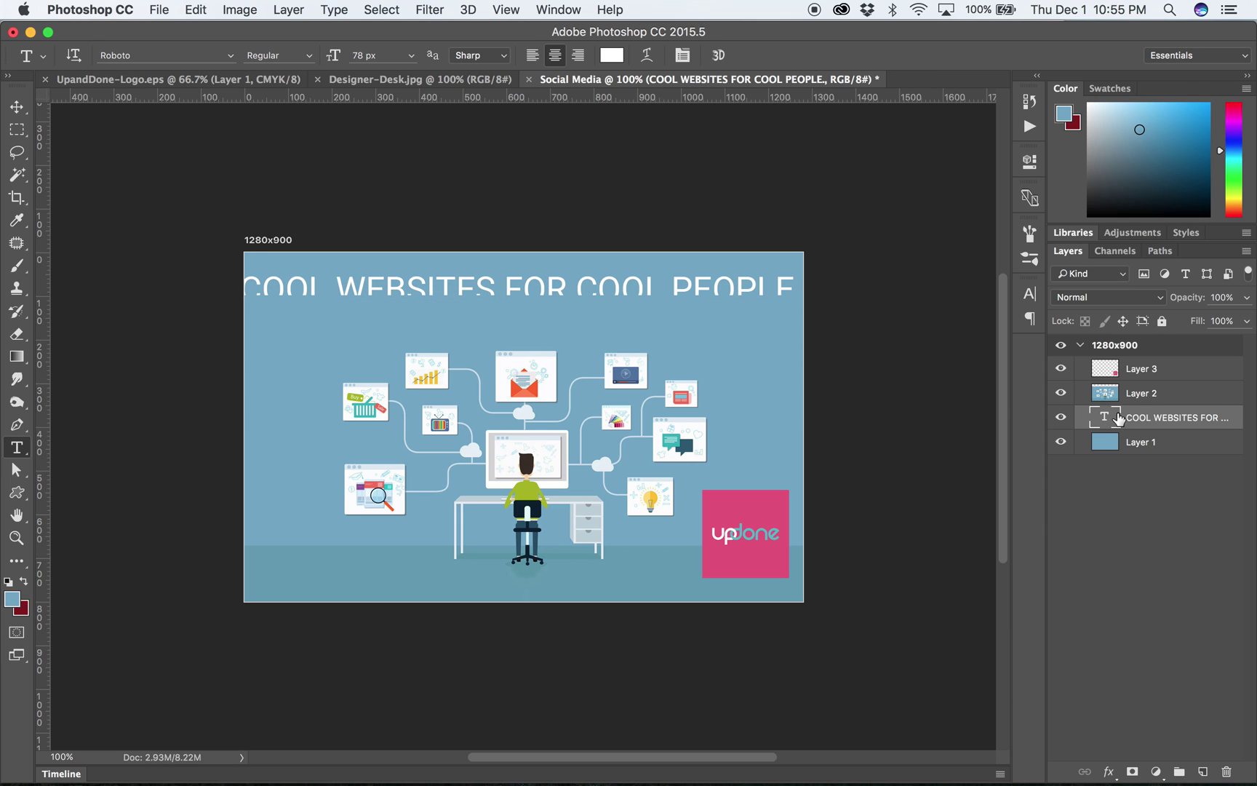
Move the title layer above Layer 2, scale it to about 89%, and centre it horizontally
drag(1166, 431, 1163, 390)
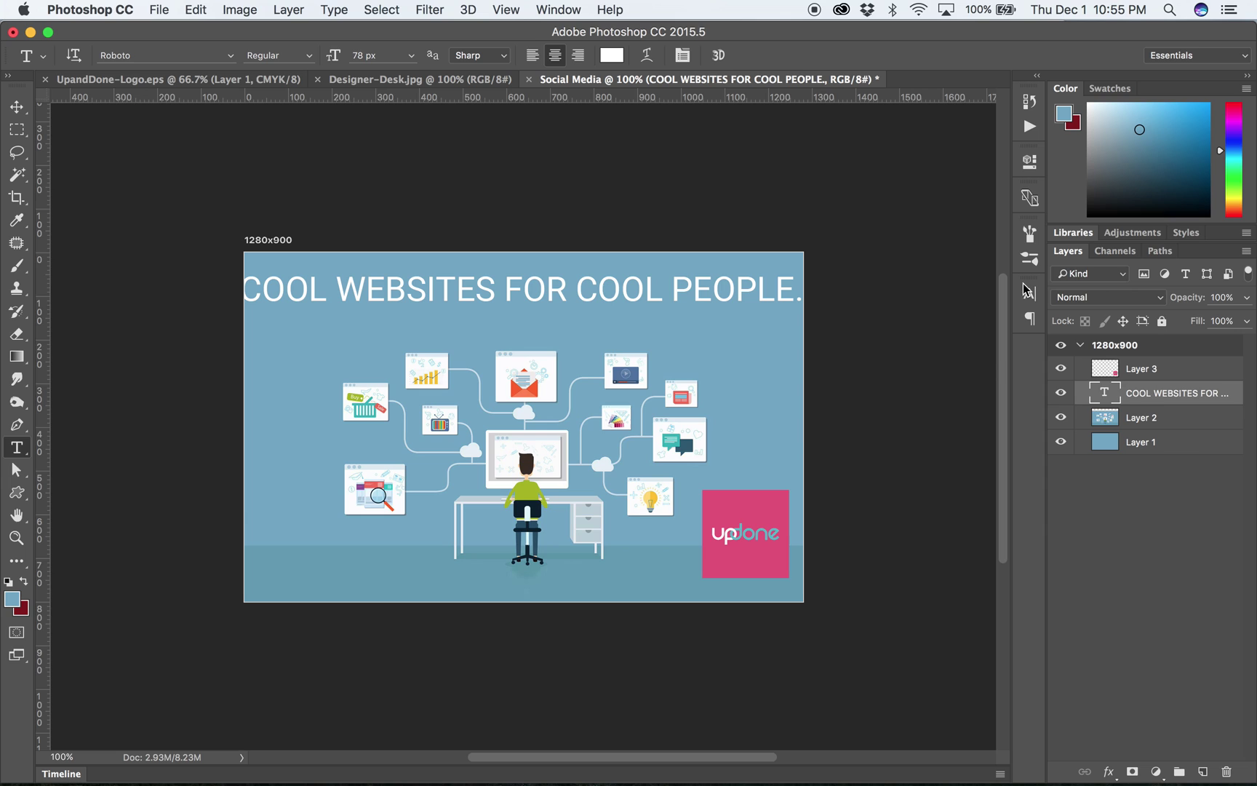
key(super+t)
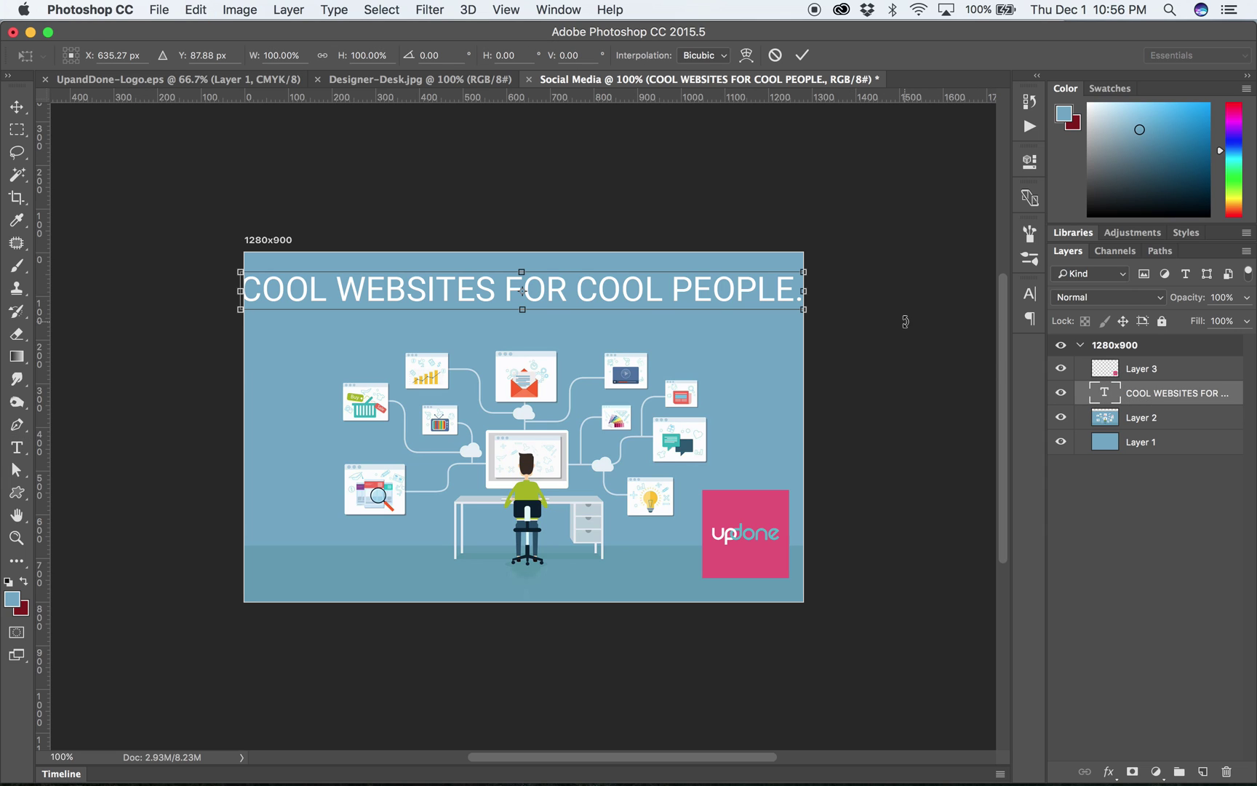
drag(803, 272, 771, 274)
key(Return)
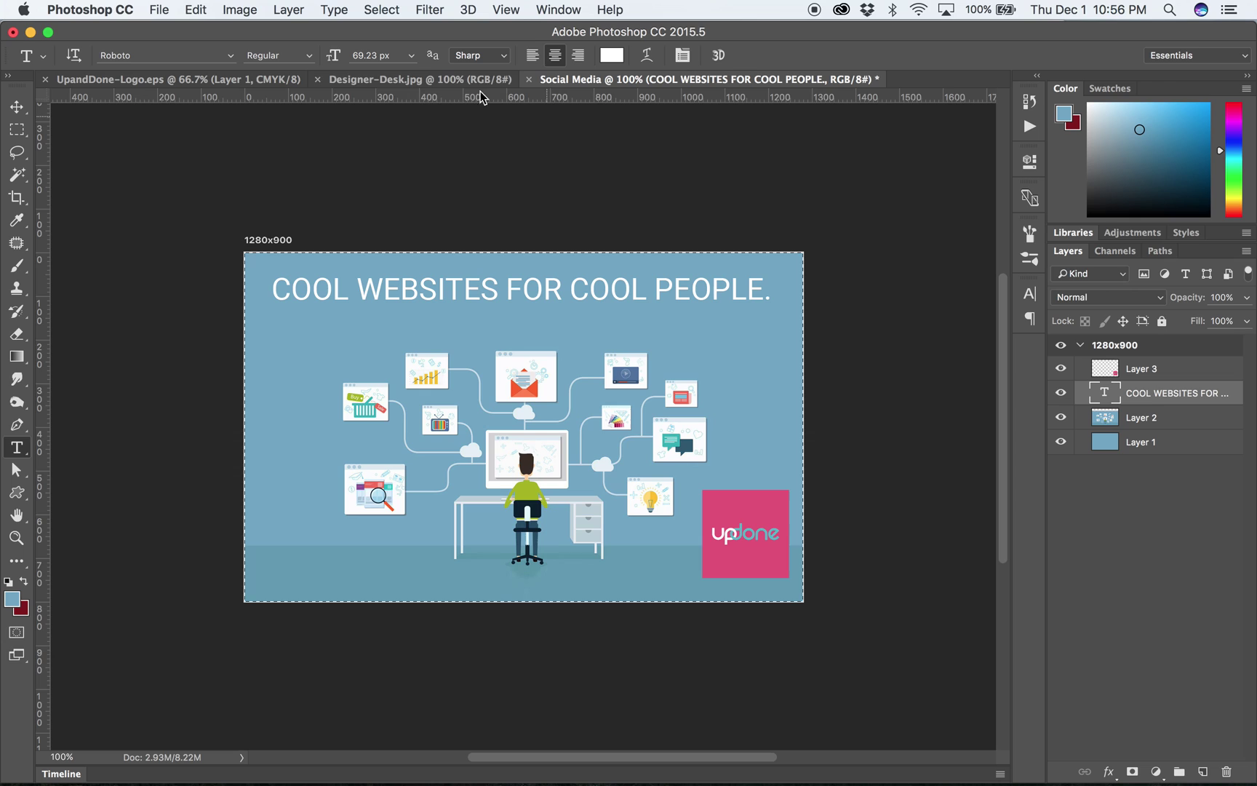
key(v)
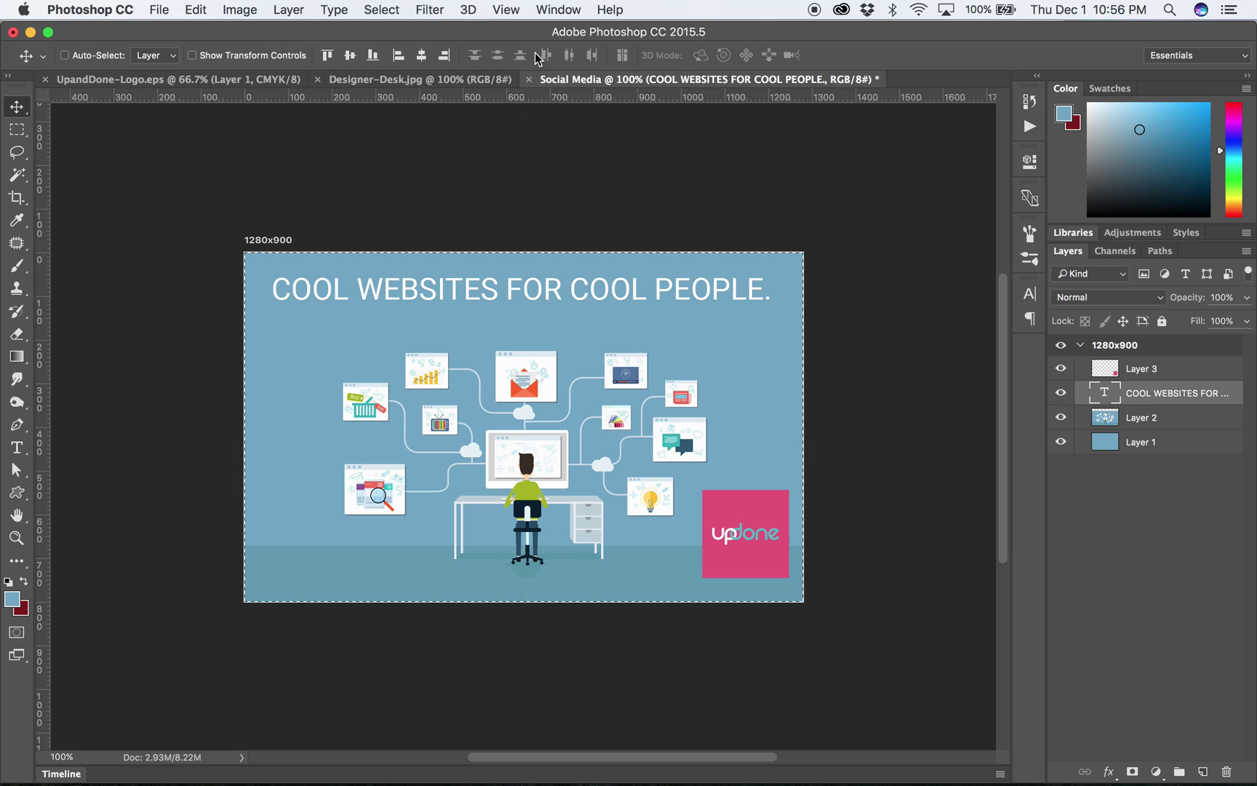
click(421, 55)
key(super+d)
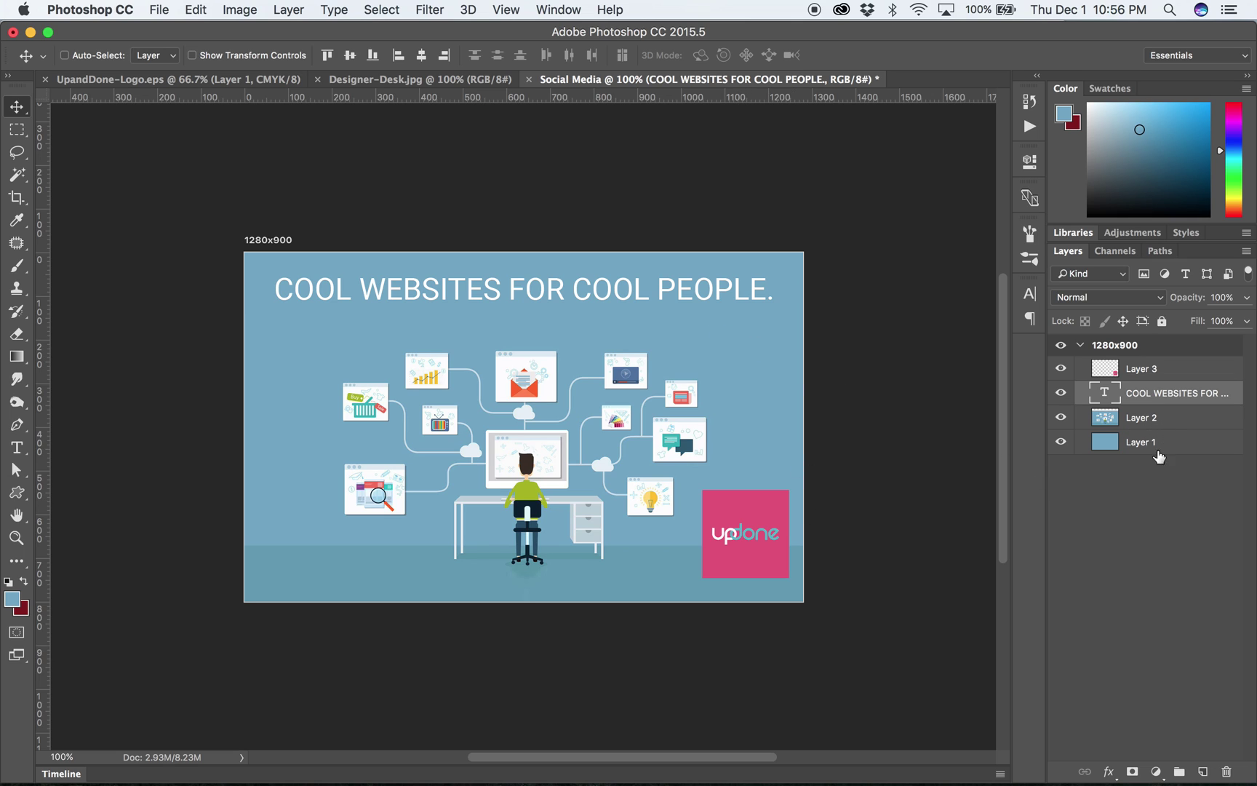
Select the 1280x900 artboard, pan the view right, and activate the Artboard tool
click(1153, 370)
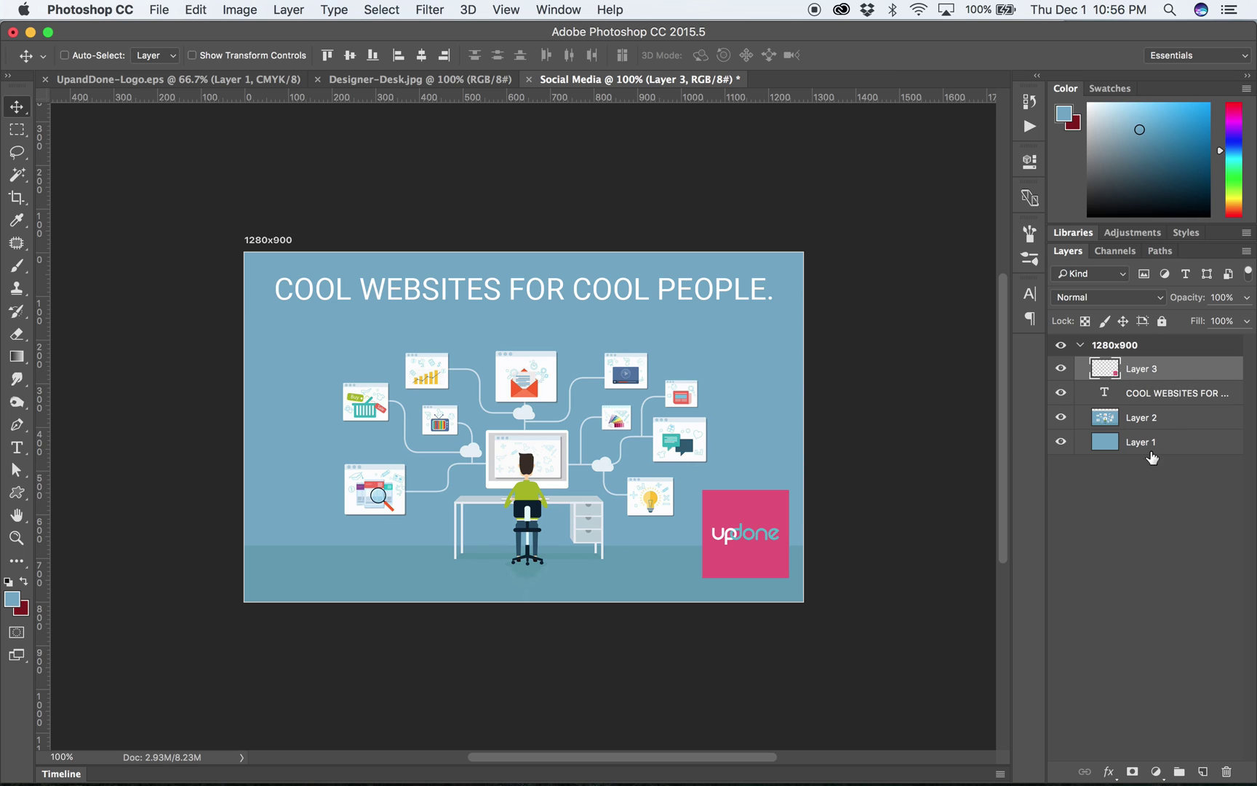
click(1083, 347)
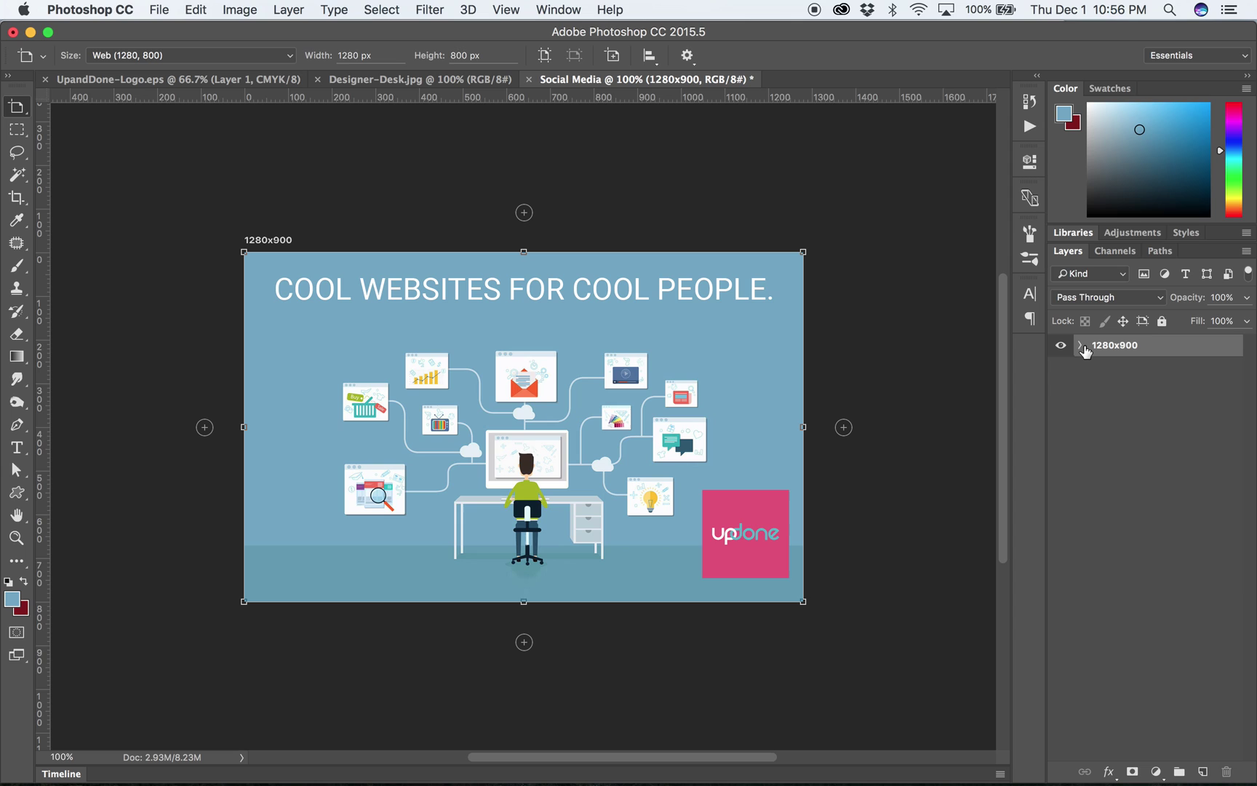
click(1083, 347)
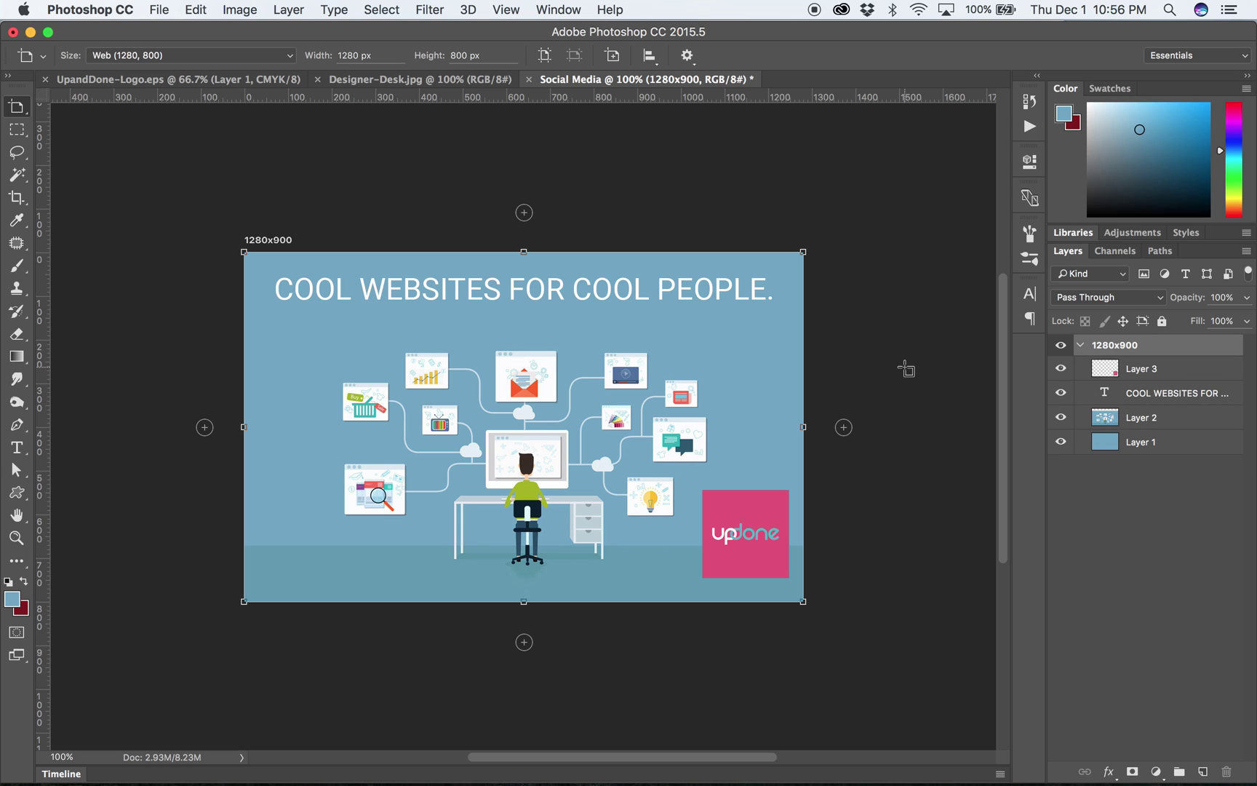
key(z)
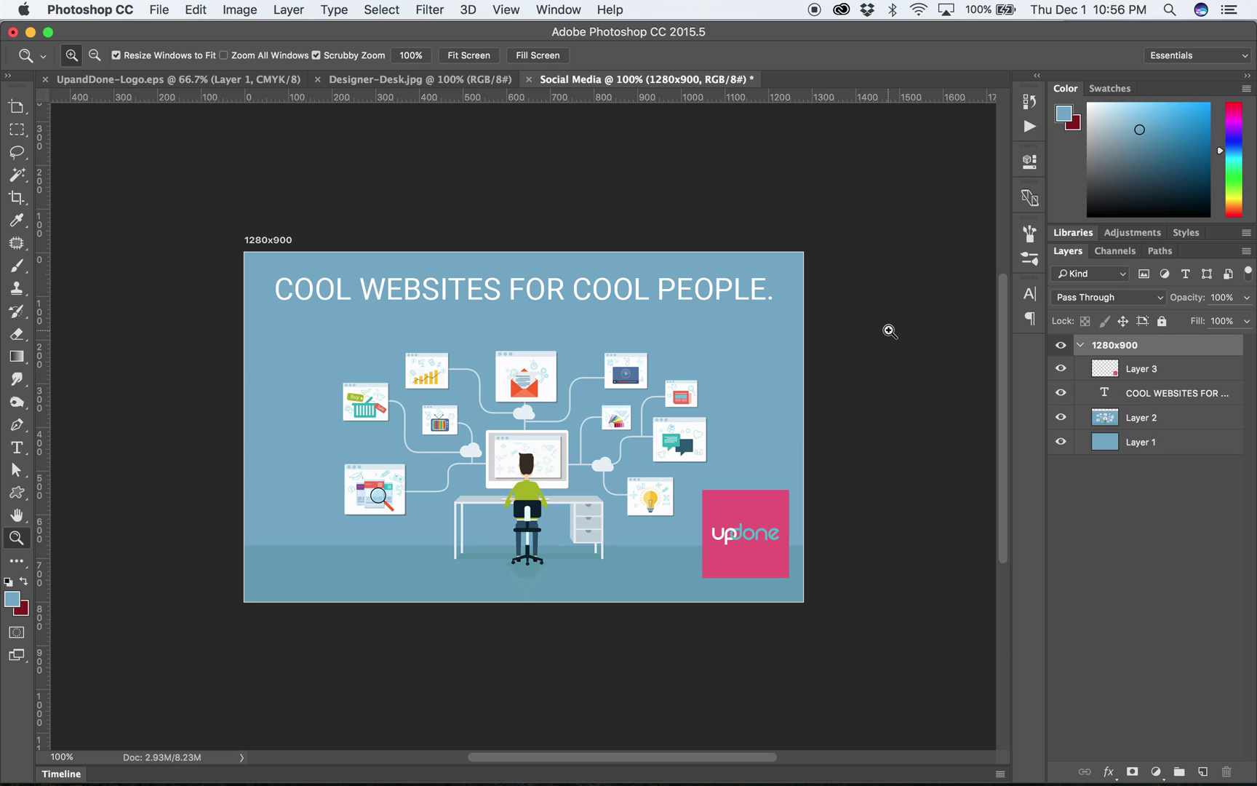
scroll(889, 331, right, 2)
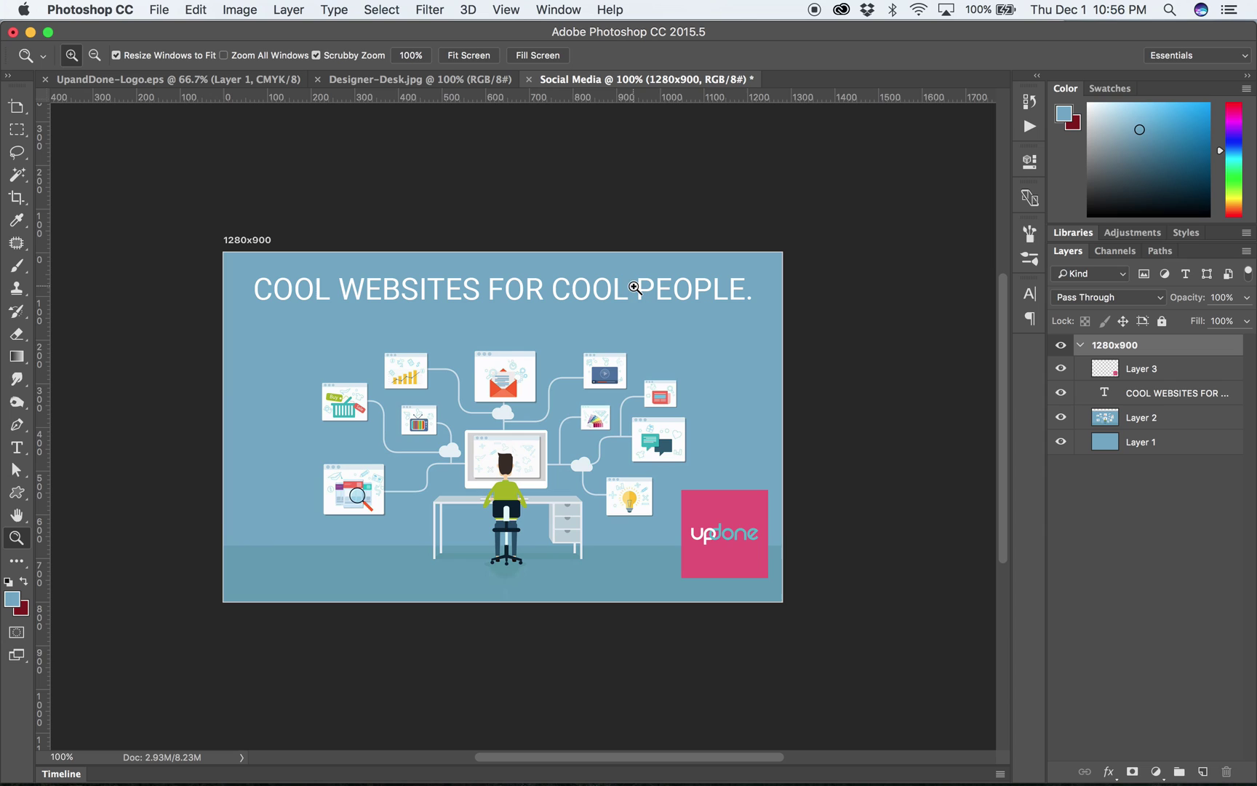
click(16, 107)
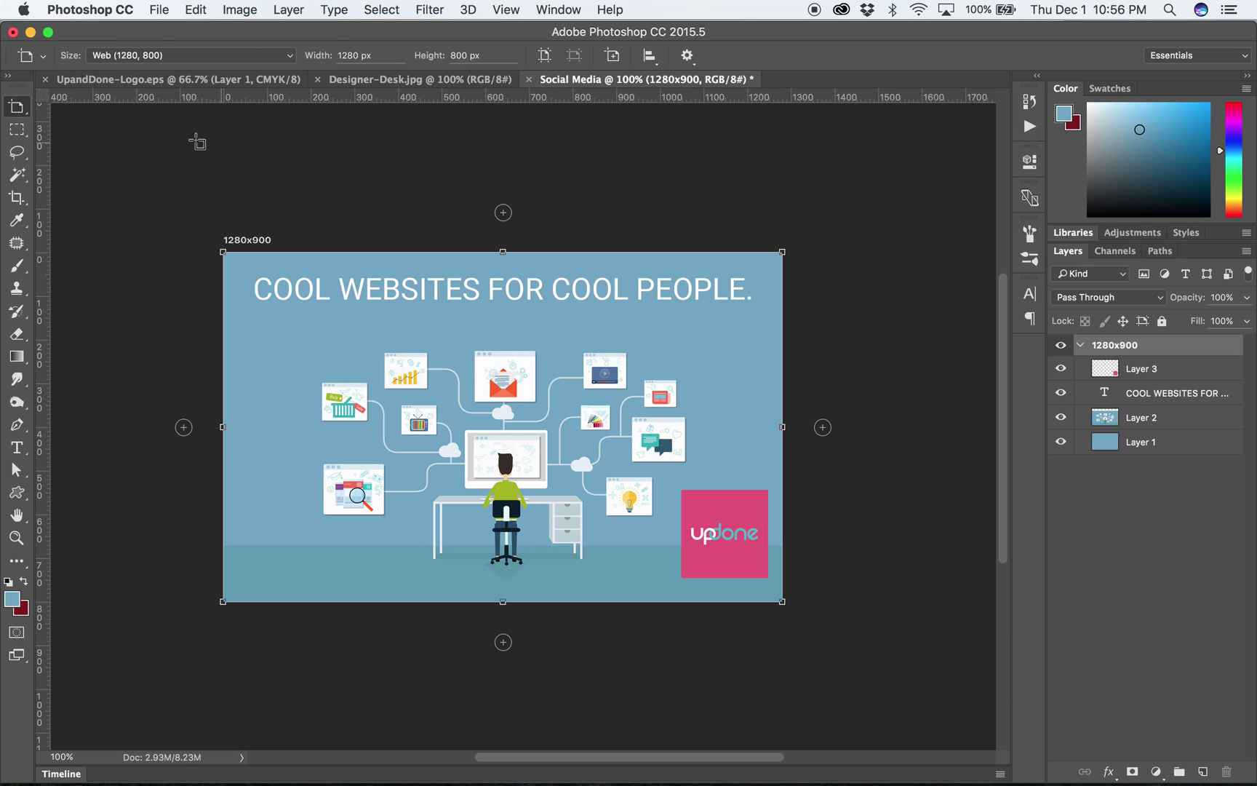
click(20, 109)
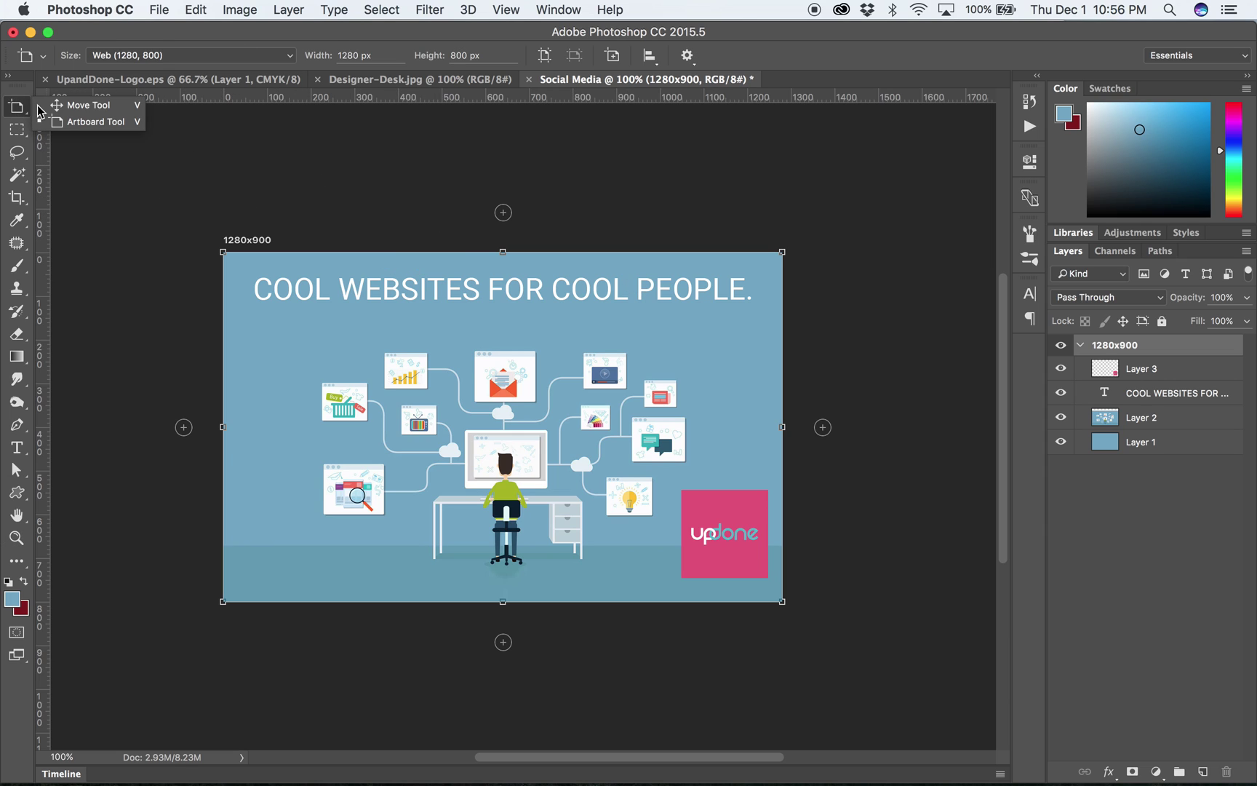
click(76, 122)
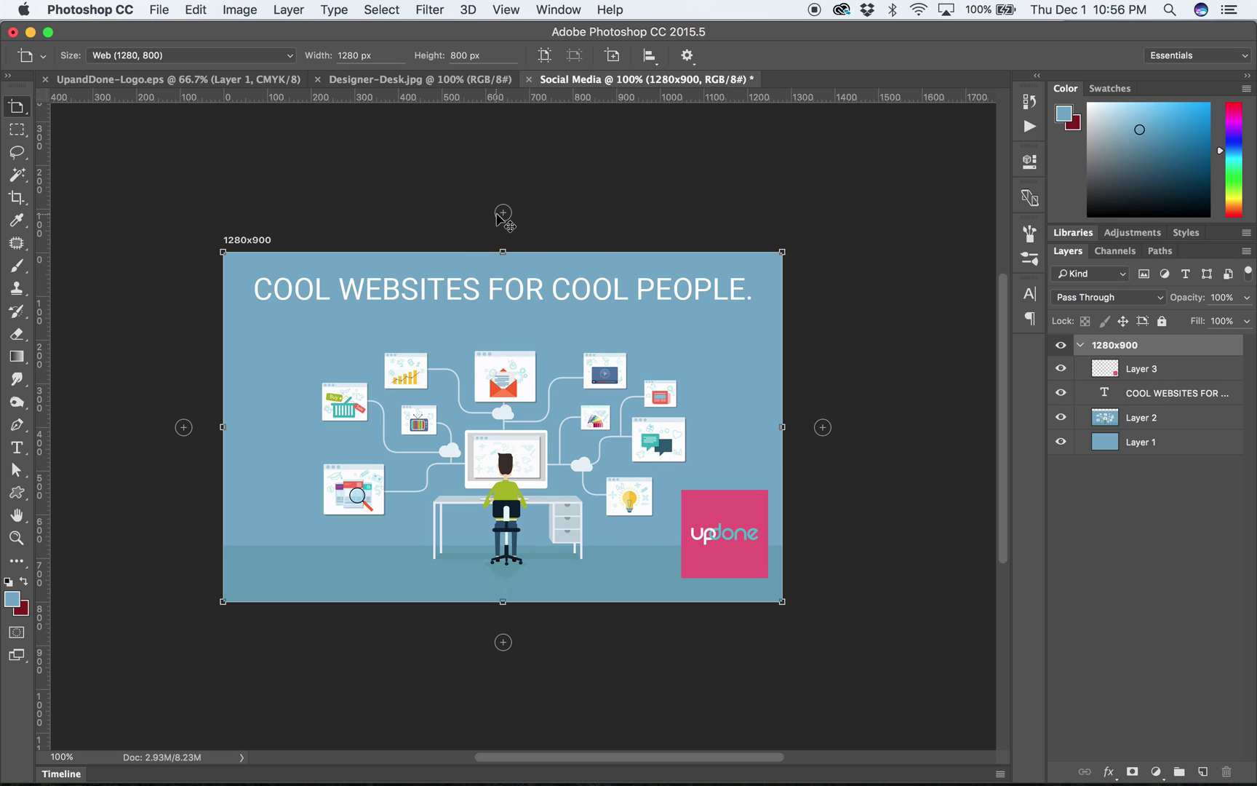
click(823, 427)
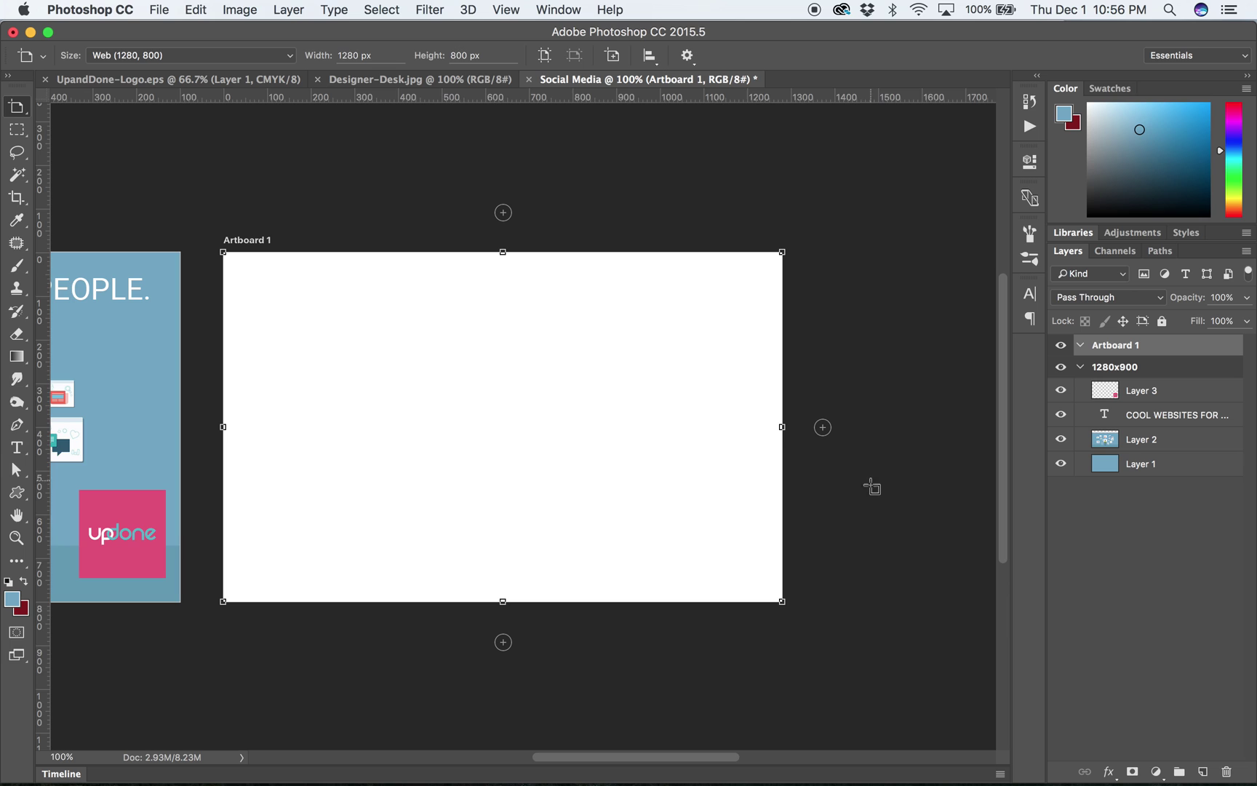
scroll(726, 401, left, 10)
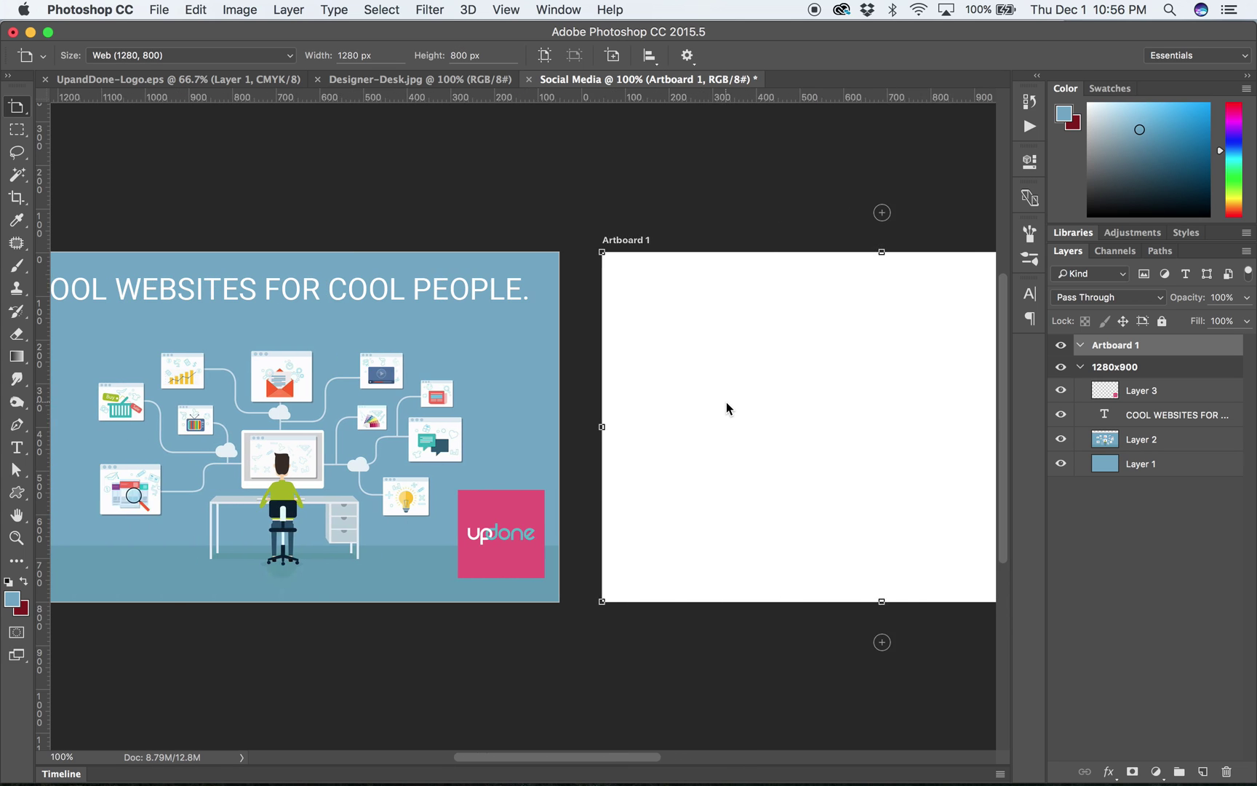
scroll(726, 402, right, 4)
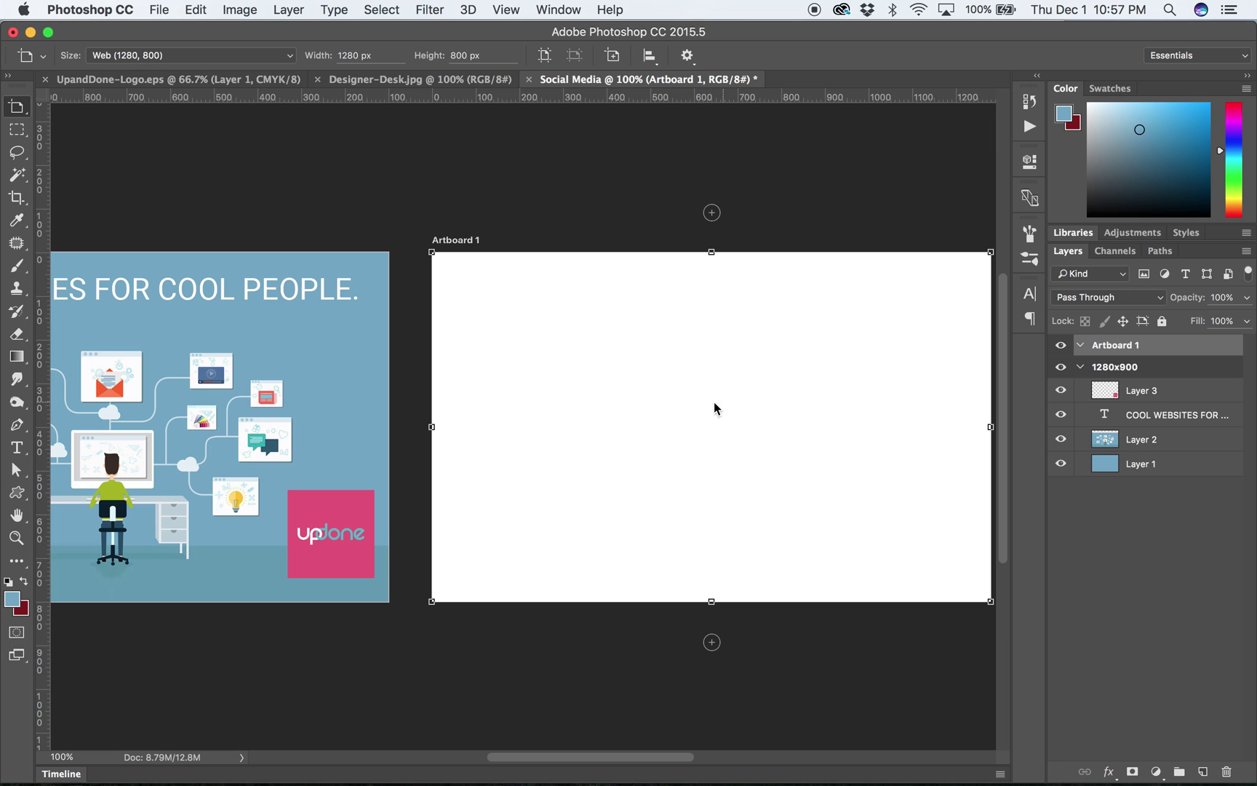
scroll(387, 439, left, 3)
scroll(387, 439, down, 1)
scroll(387, 437, right, 5)
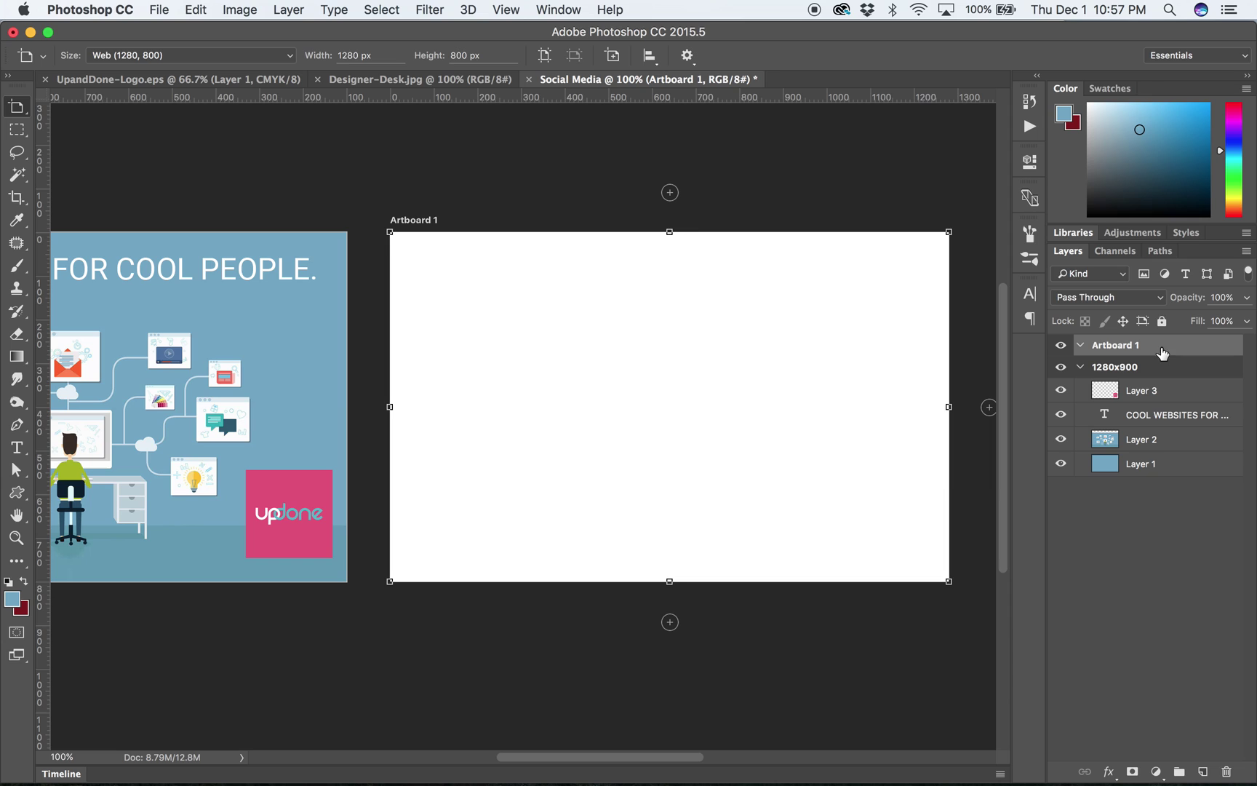
Set the new artboard's width and height to 1080 px
double_click(358, 56)
text(1)
key(Tab)
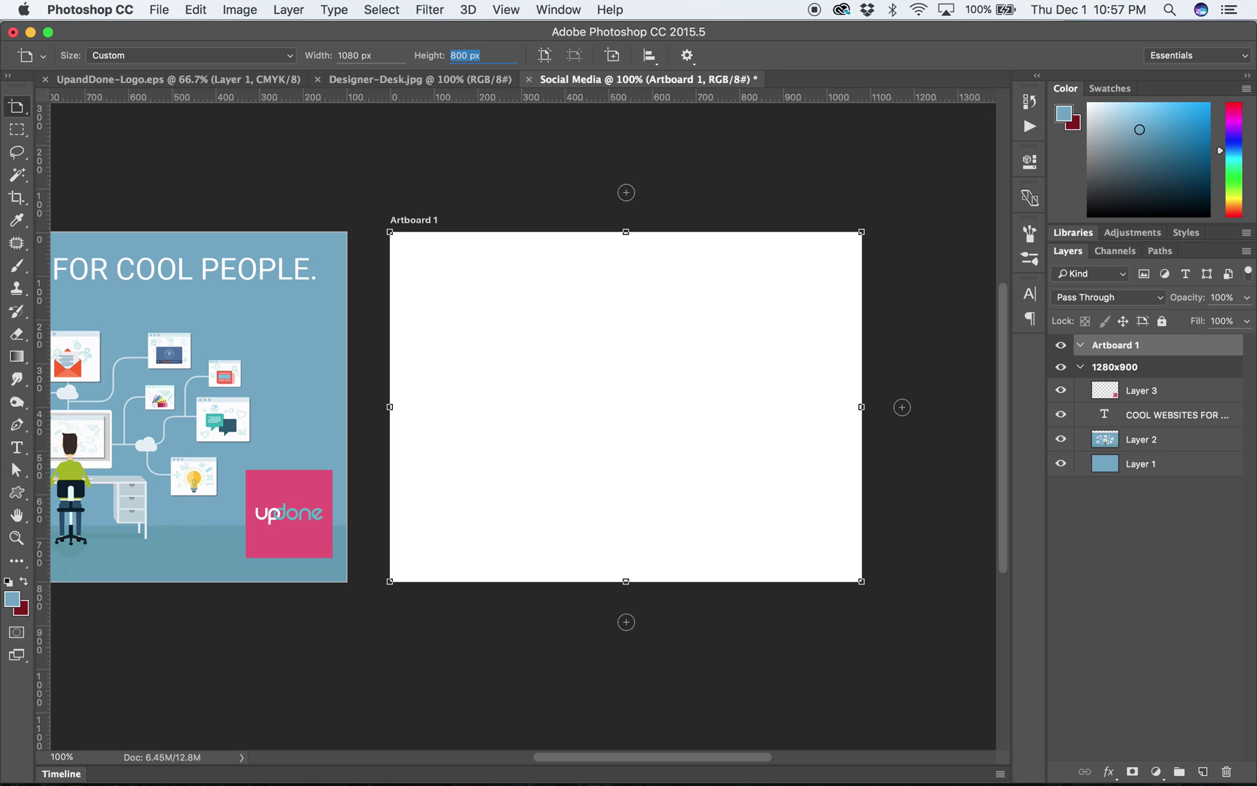
text(1080)
key(Tab)
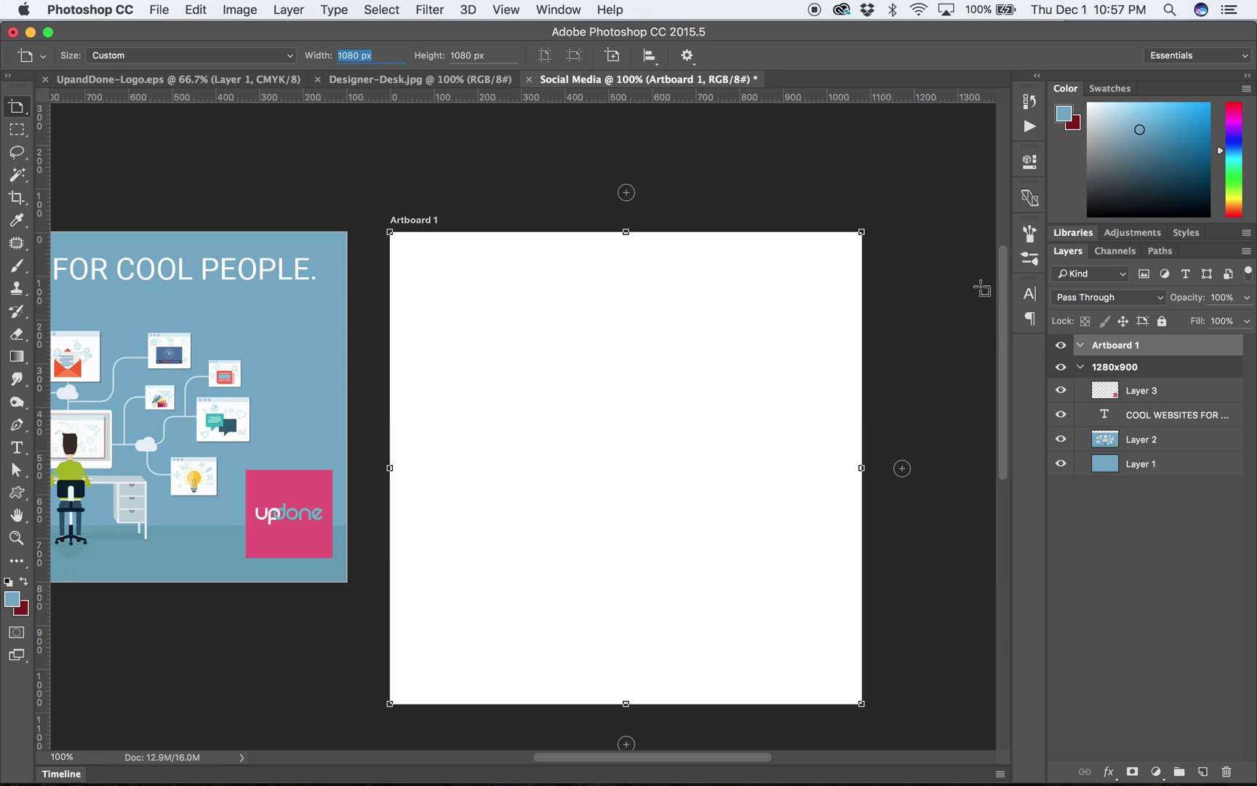
Rename Artboard 1 to Square and dismiss the invalid entry alert
double_click(1123, 346)
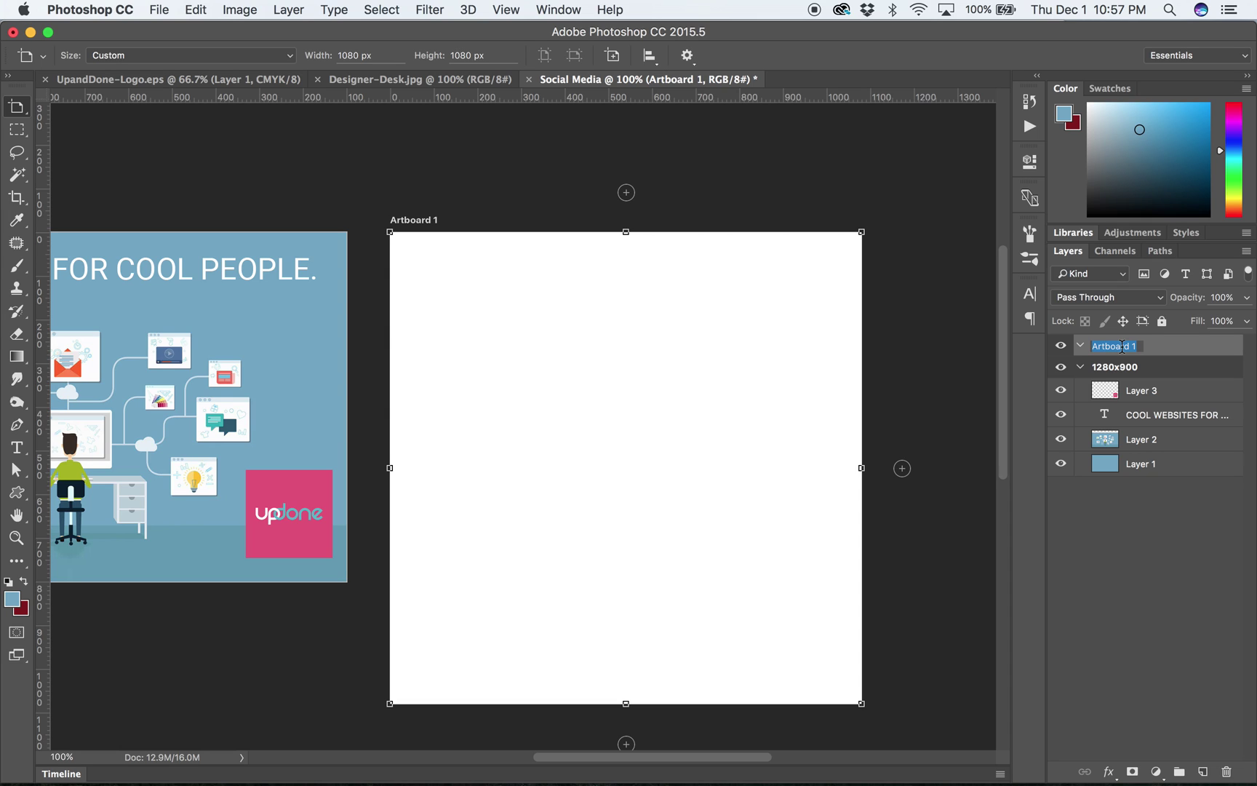
text(Square)
key(Return)
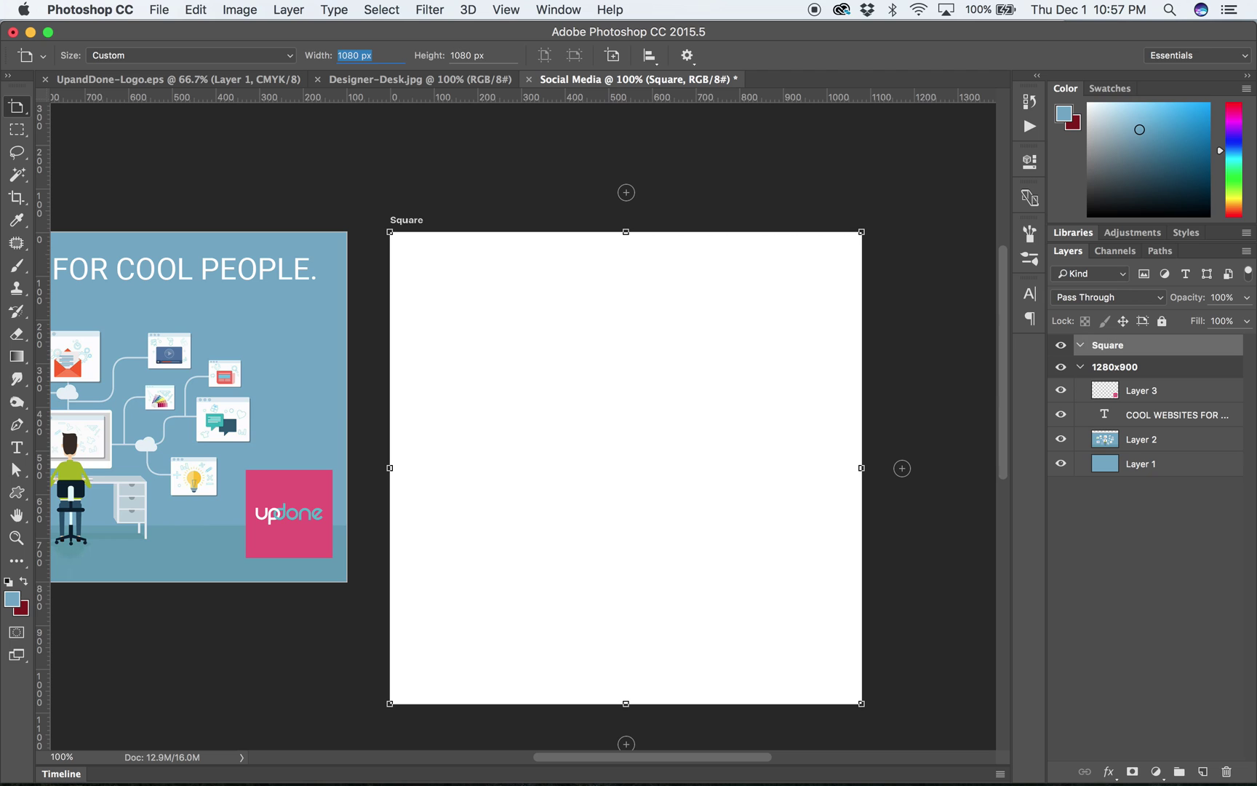
text(2)
key(Return)
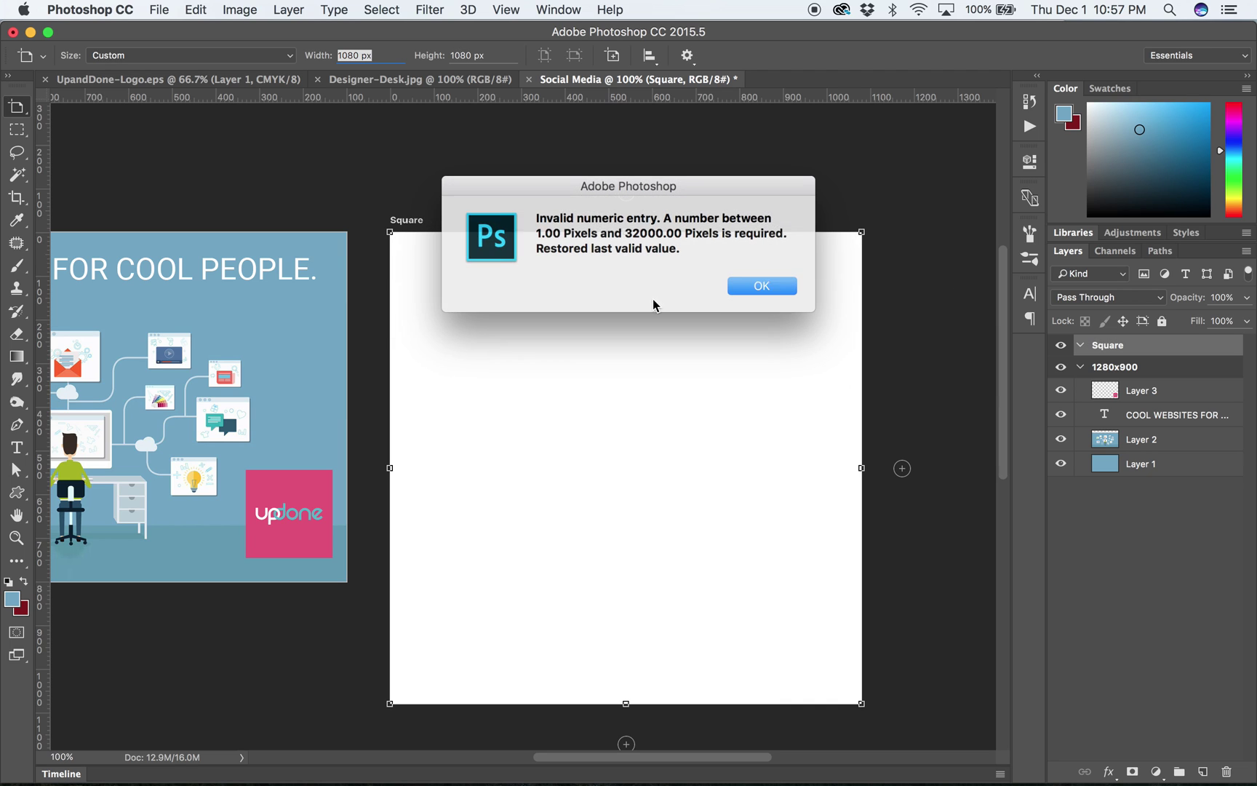
click(736, 291)
Duplicate the four 1280x900 layers into the Square artboard, then zoom in on it
key(z)
alt+click(331, 365)
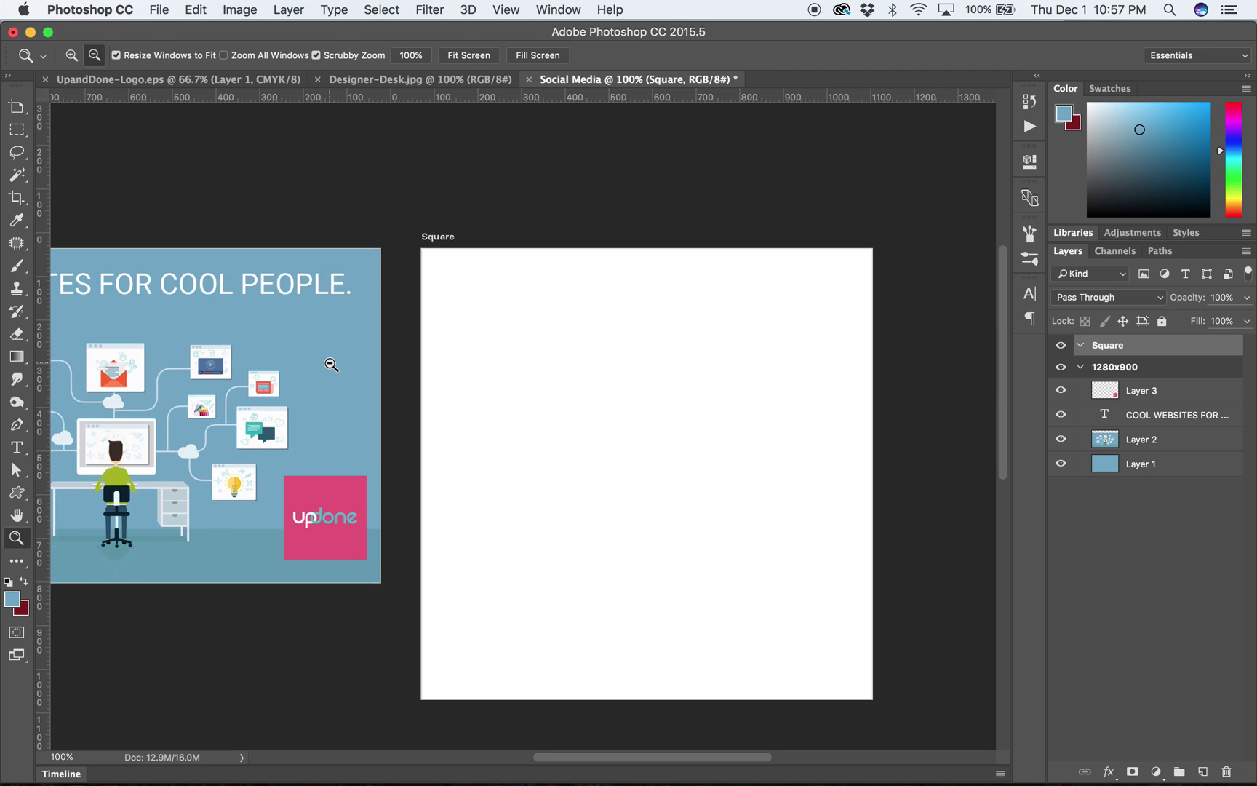
click(1153, 387)
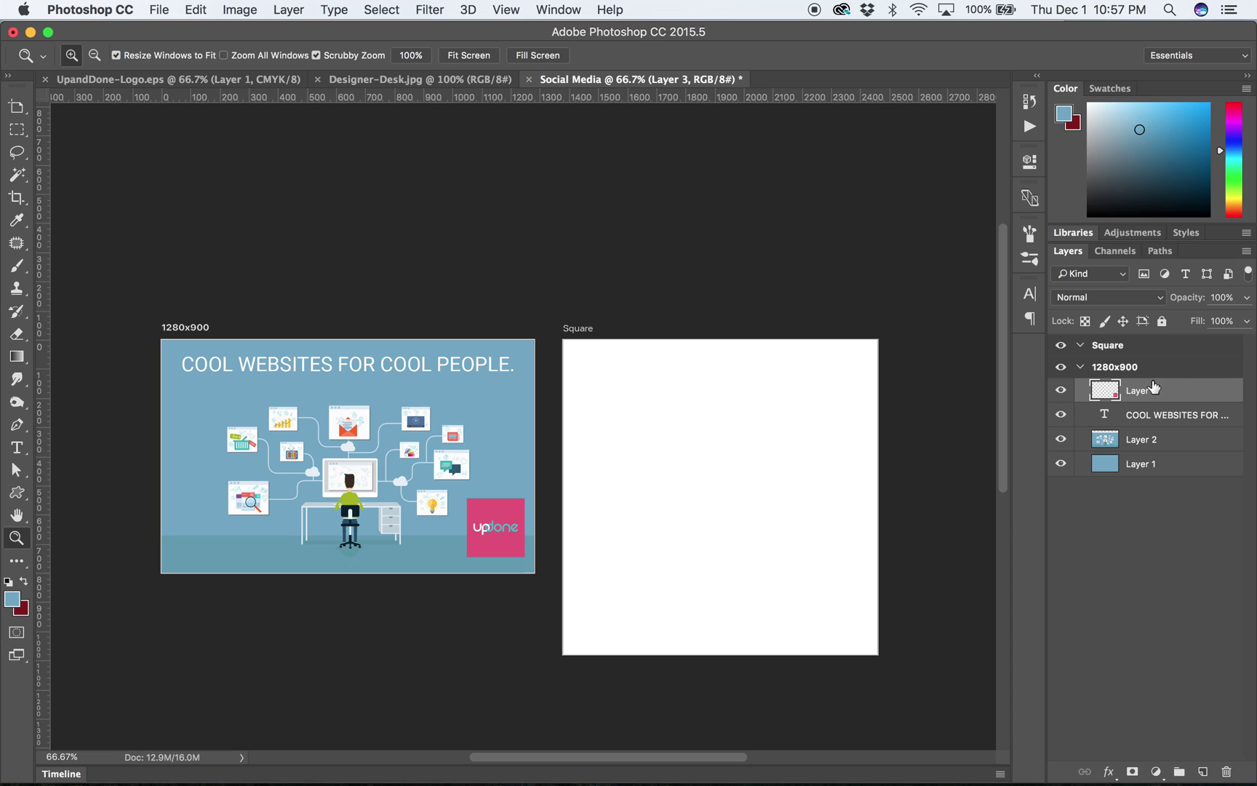
shift+click(1165, 461)
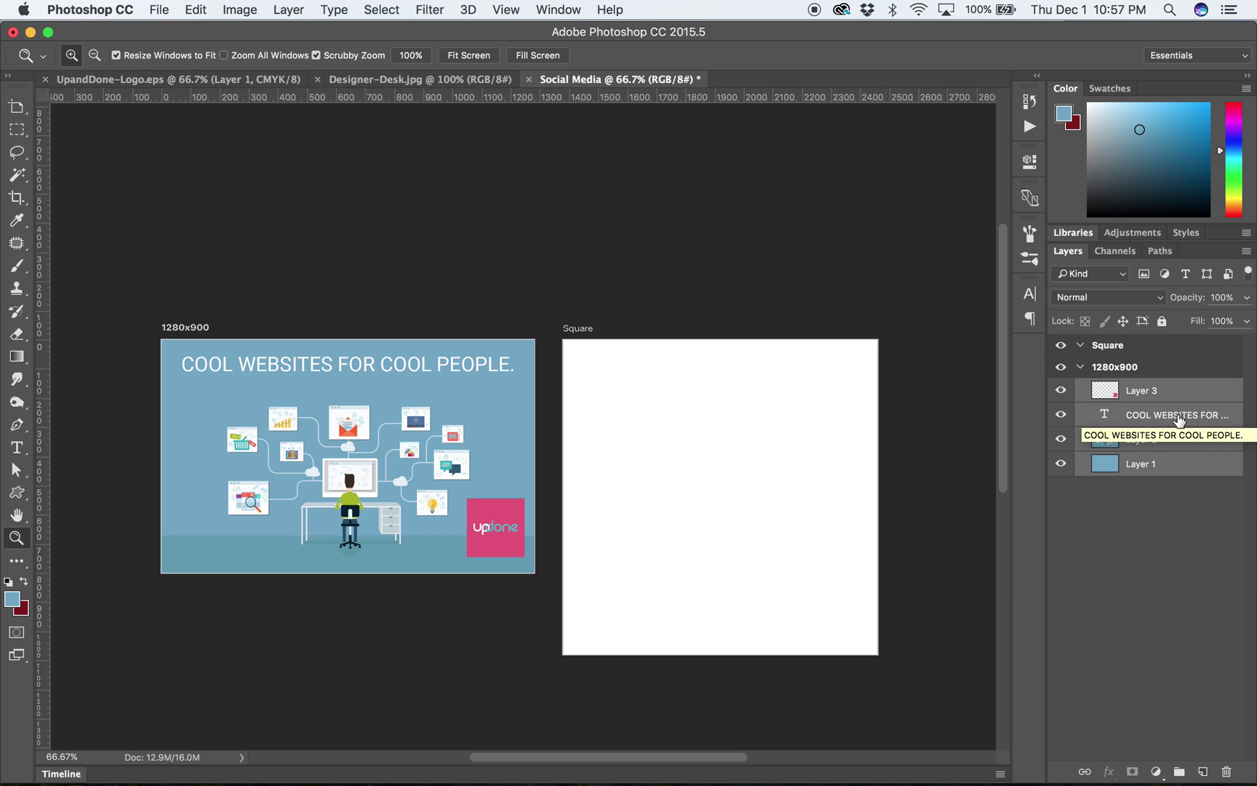
key(super+j)
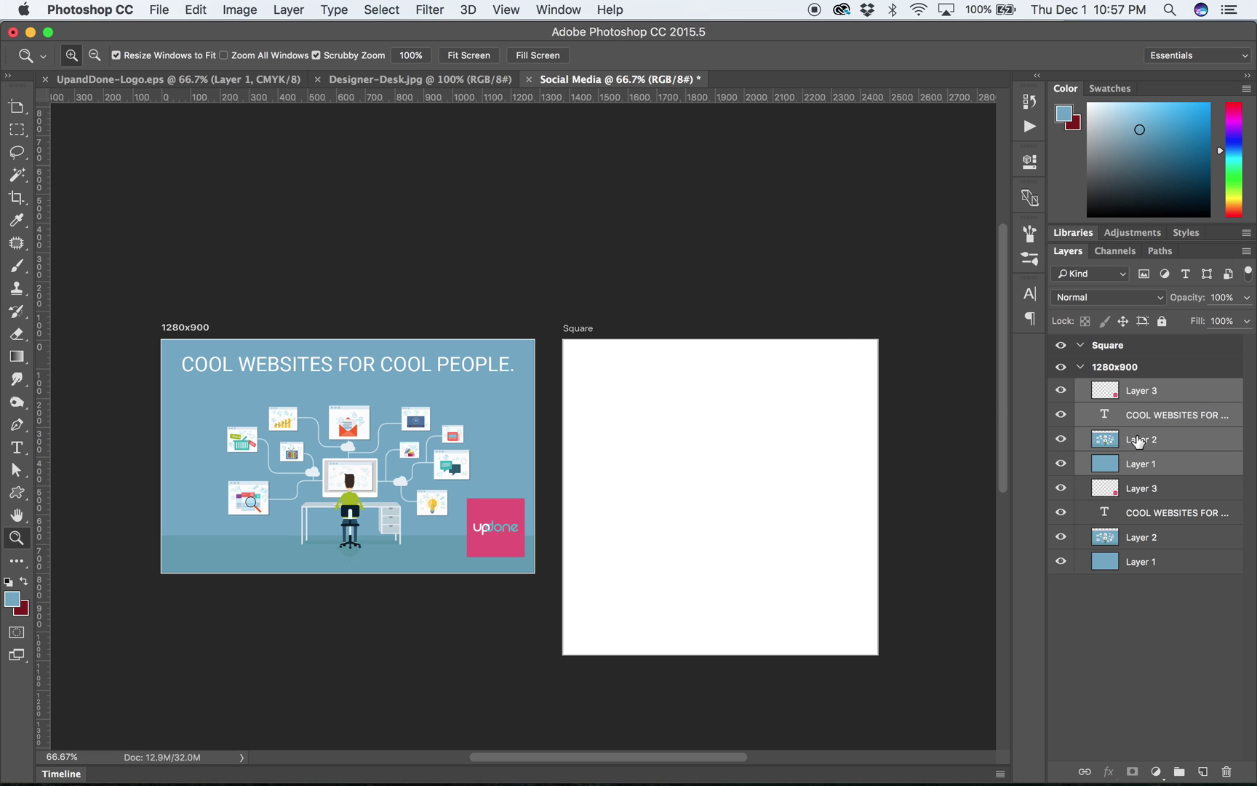
drag(1138, 441, 1133, 350)
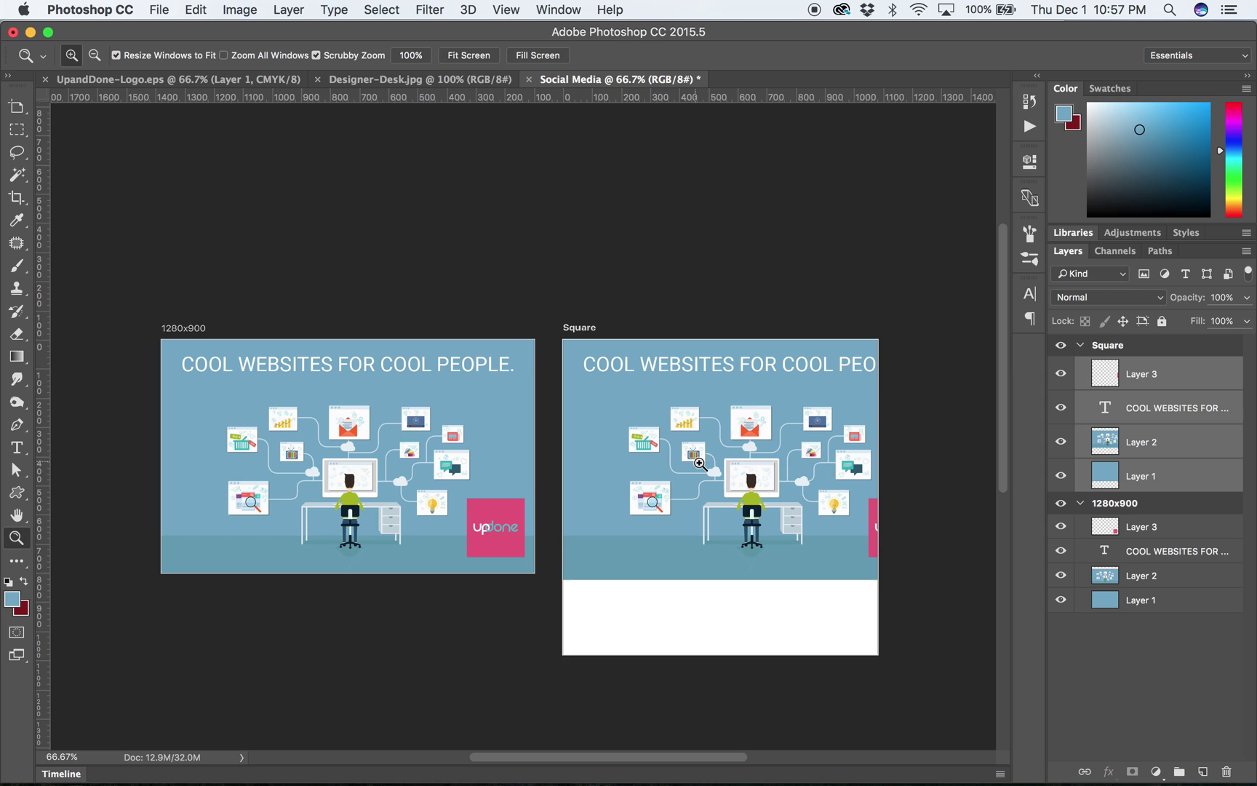
click(742, 445)
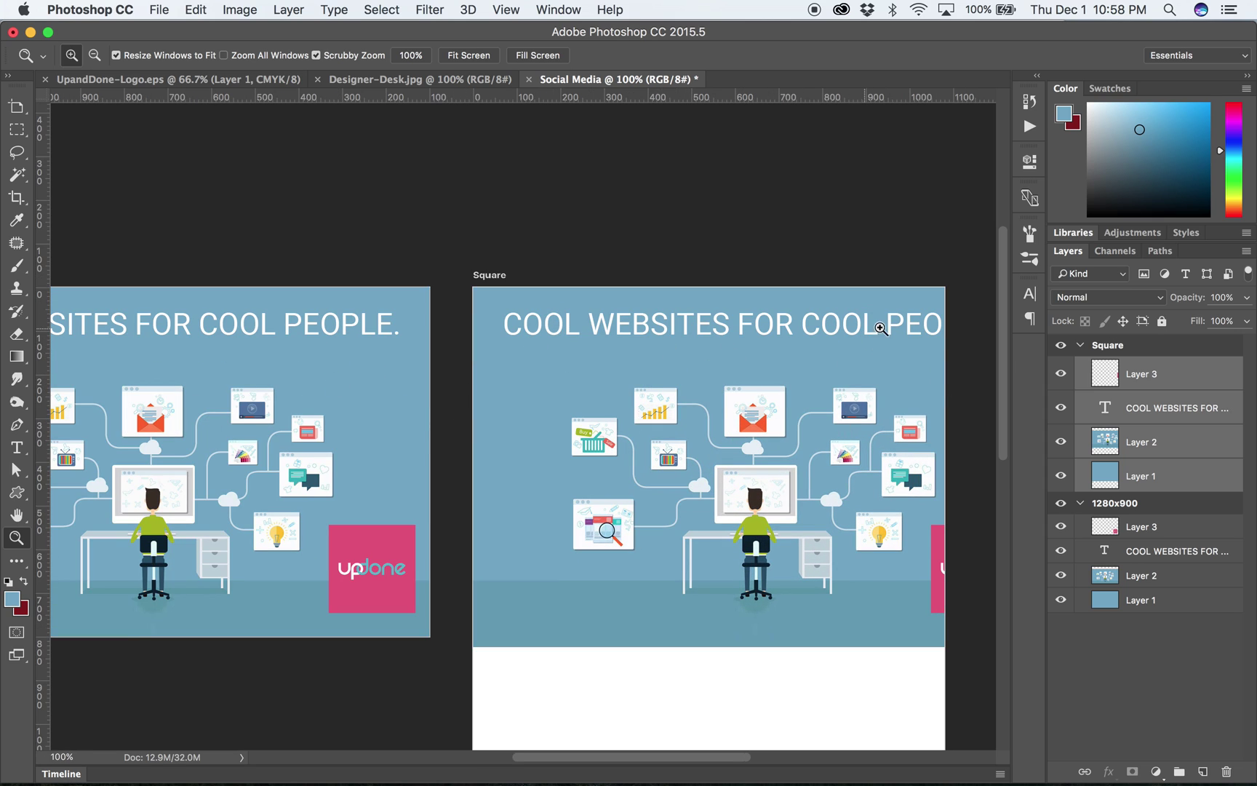
click(1167, 445)
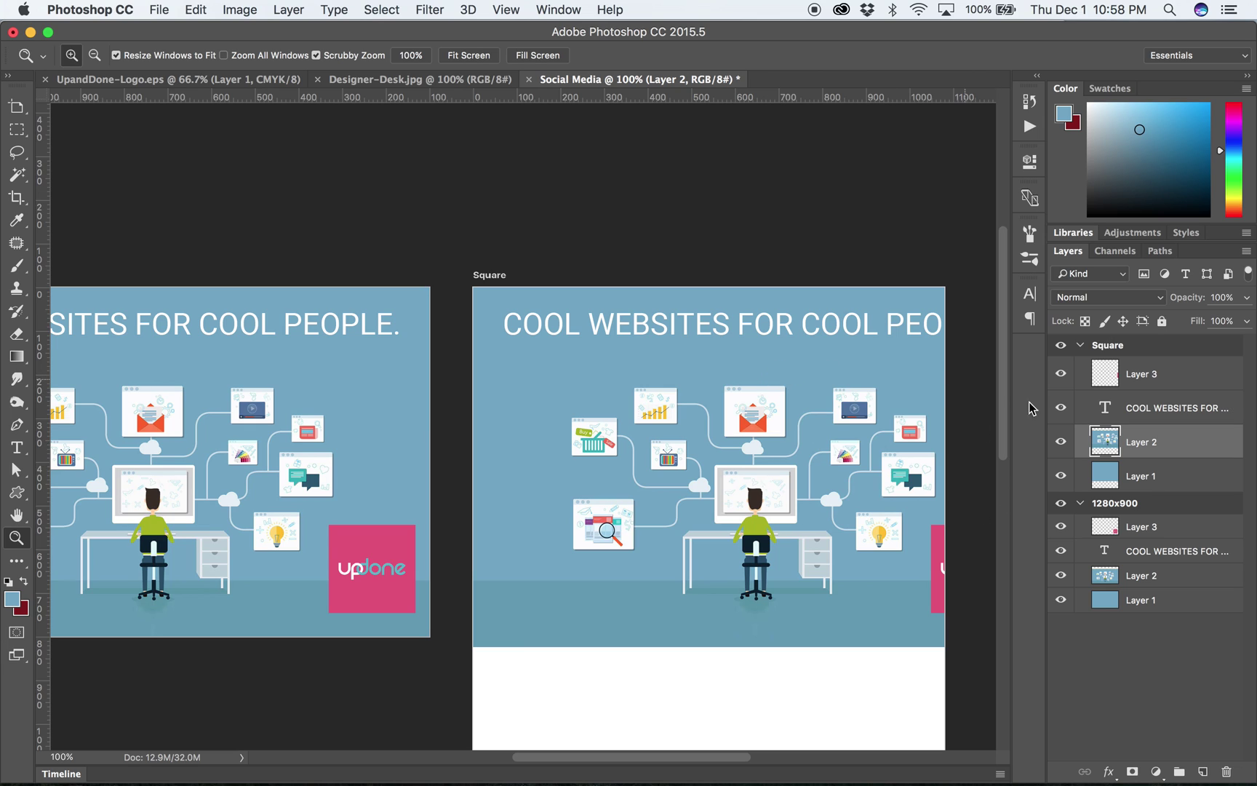
Select Layer 3 through Layer 1 in the Square artboard and centre them horizontally
click(1167, 488)
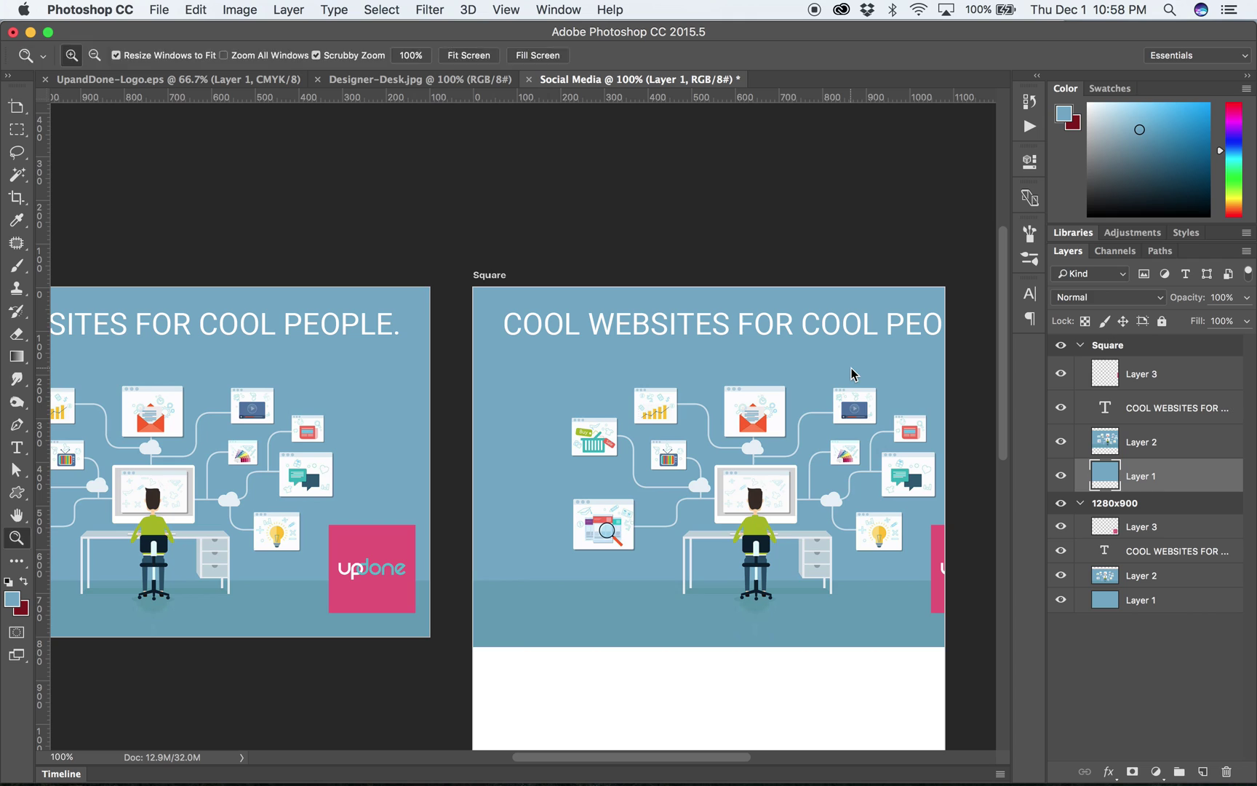
key(v)
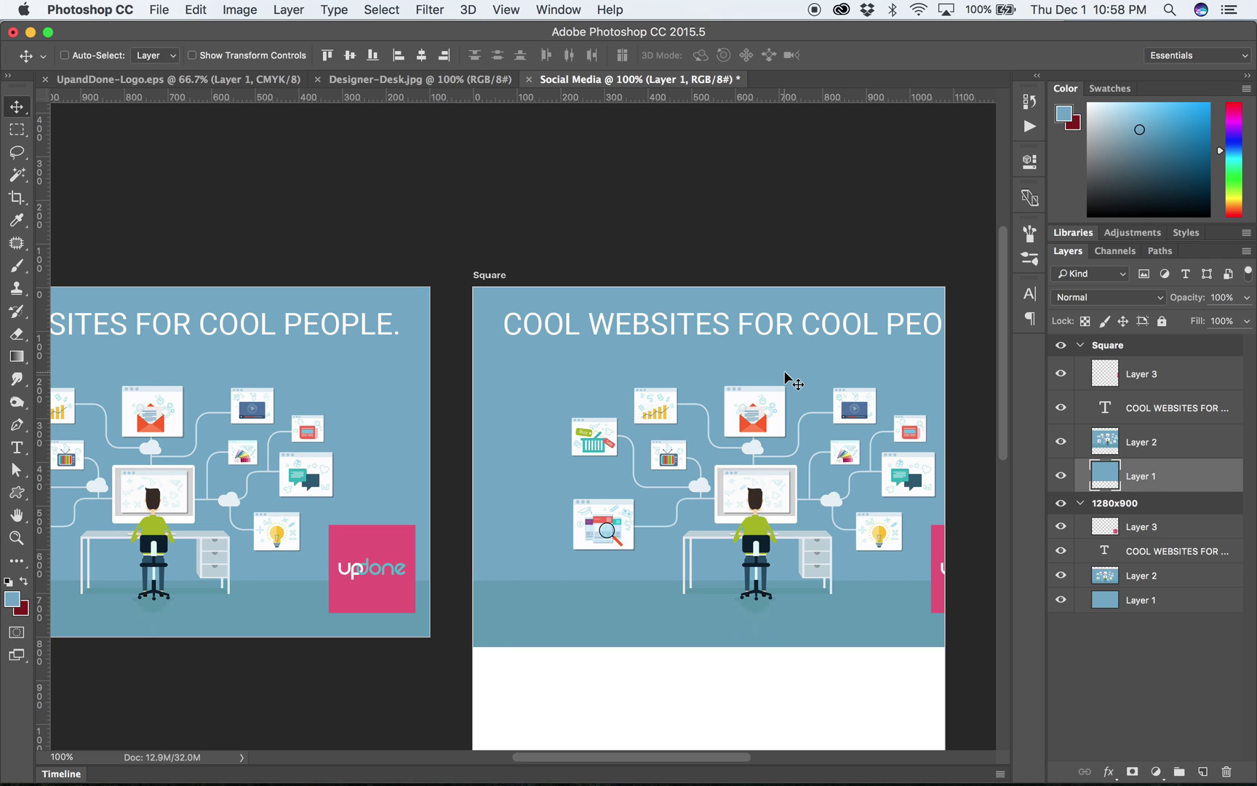
key(super+a)
click(1140, 365)
shift+click(1164, 464)
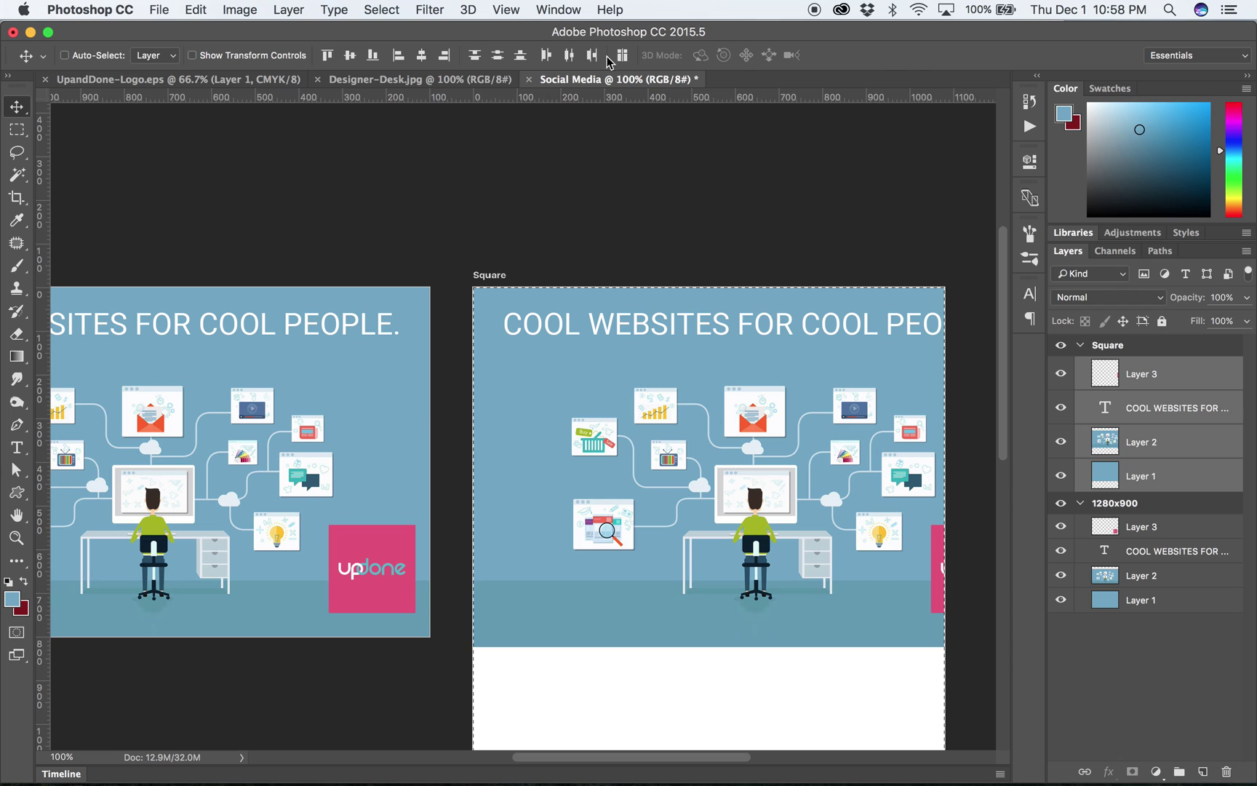
click(421, 55)
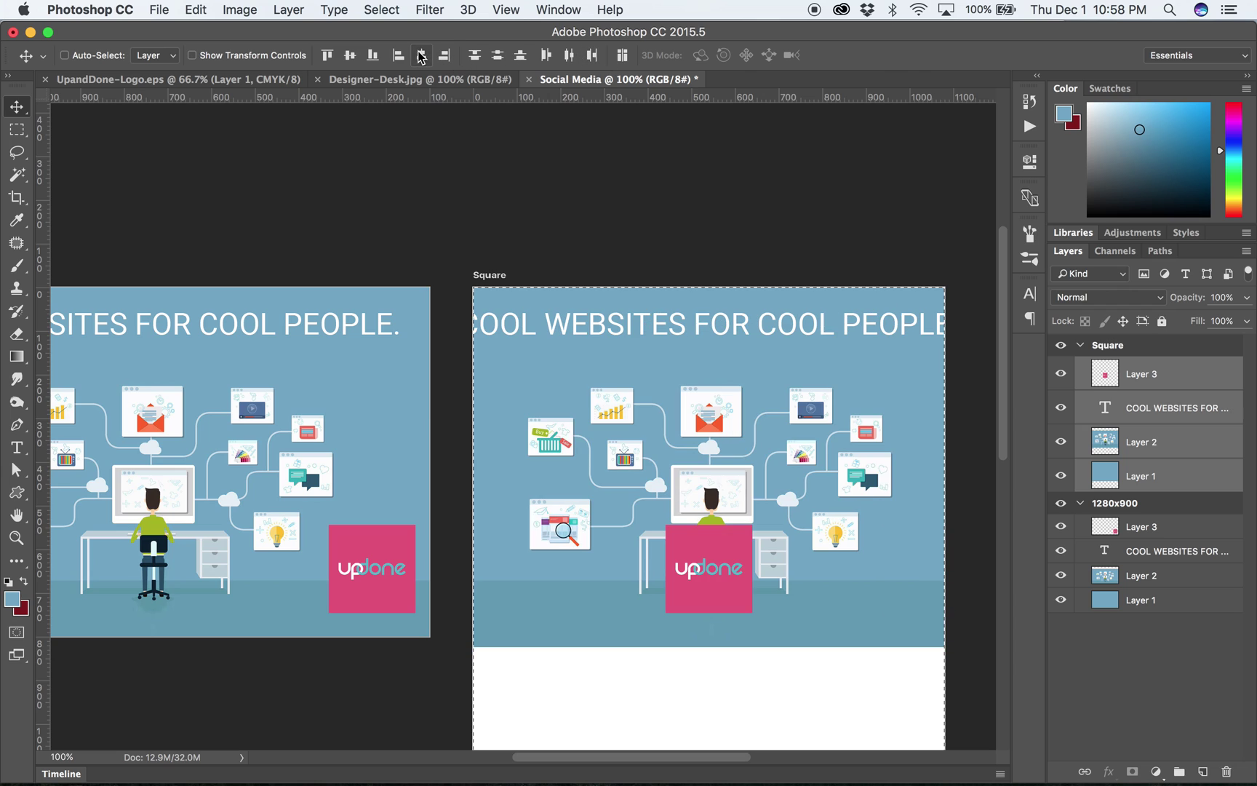
Lower the illustration and move the logo to the lower-right corner, shrinking it to about 78%
click(1149, 450)
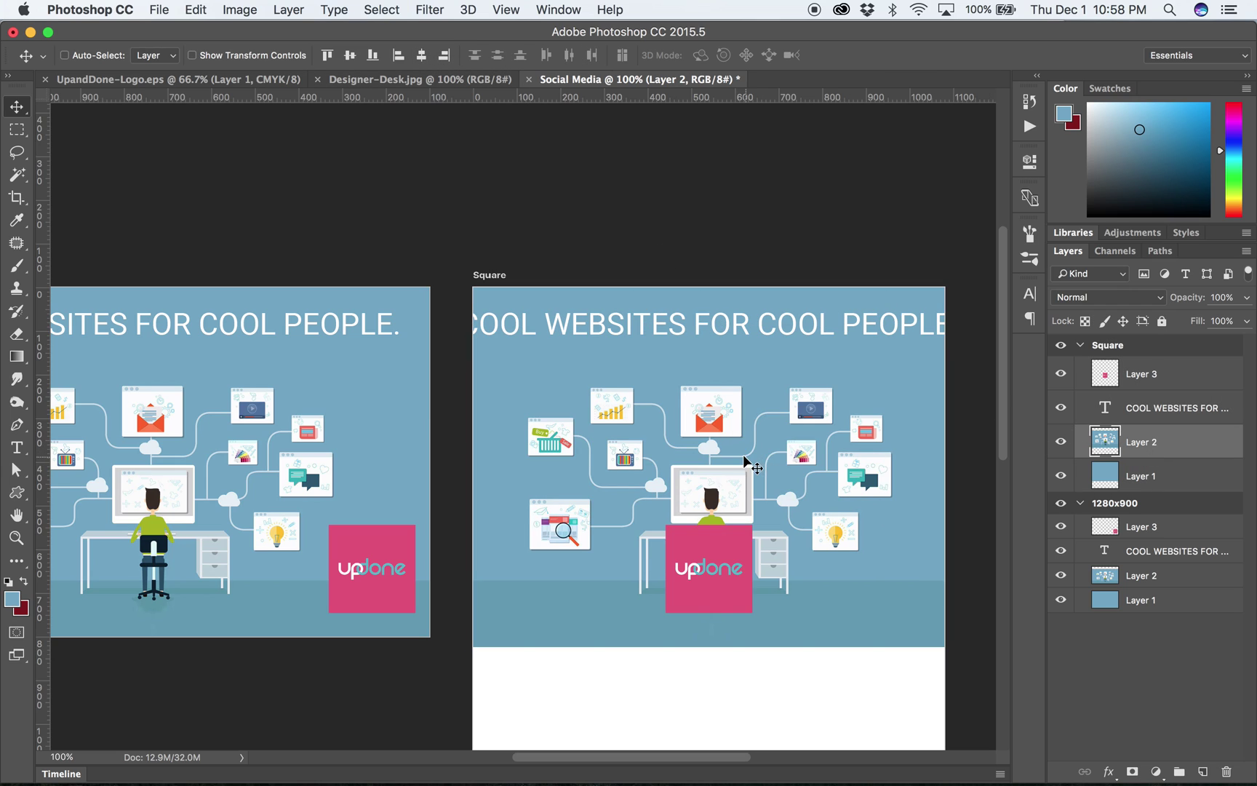
drag(743, 454, 747, 575)
scroll(747, 563, down, 5)
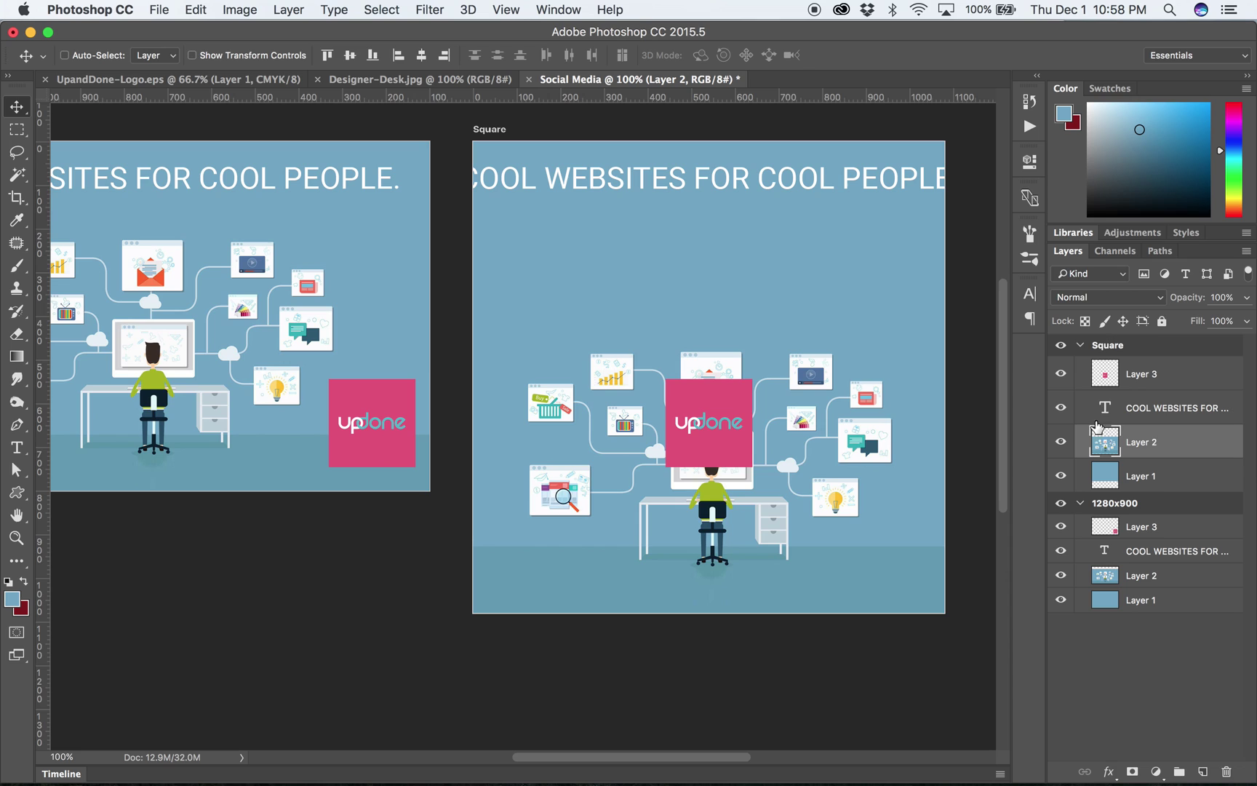
click(1124, 384)
drag(709, 444, 879, 558)
key(super+t)
drag(839, 501, 851, 528)
key(Return)
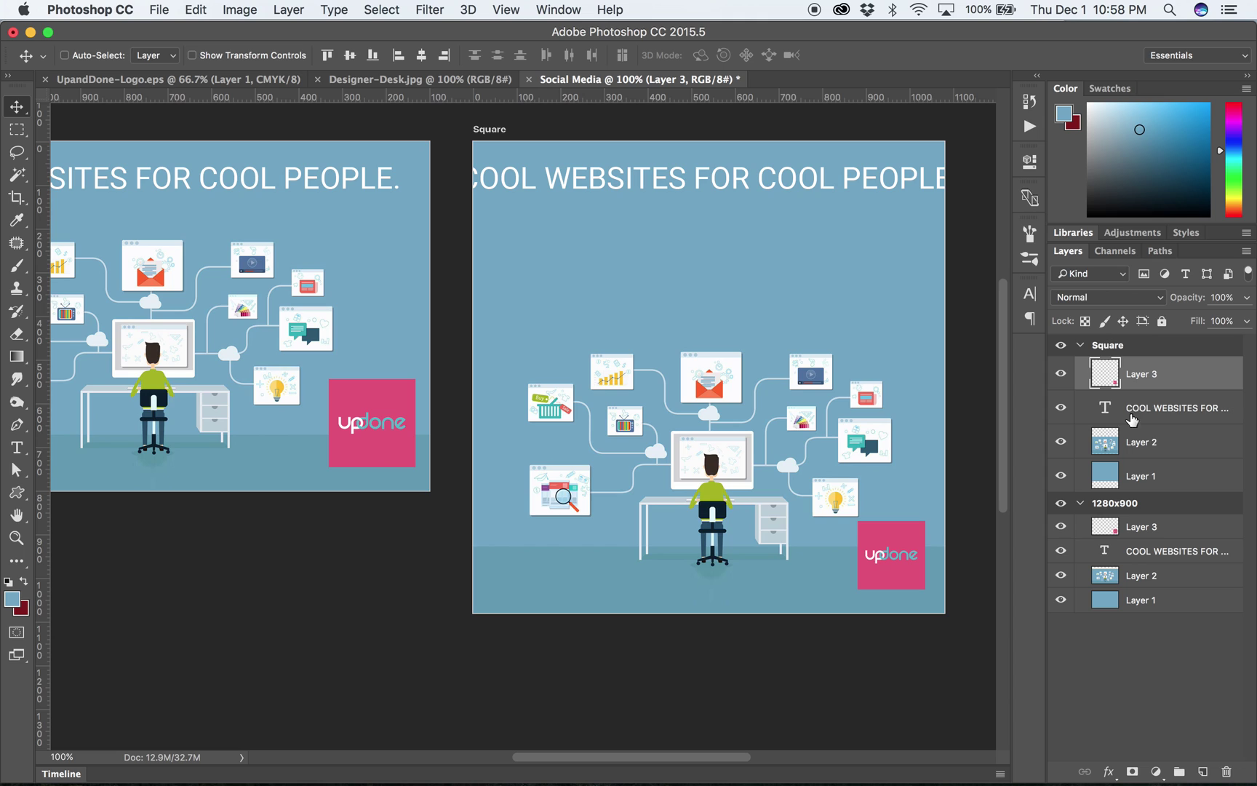
Replace the space after FOR in the Square headline with a line break
click(1155, 422)
key(super+t)
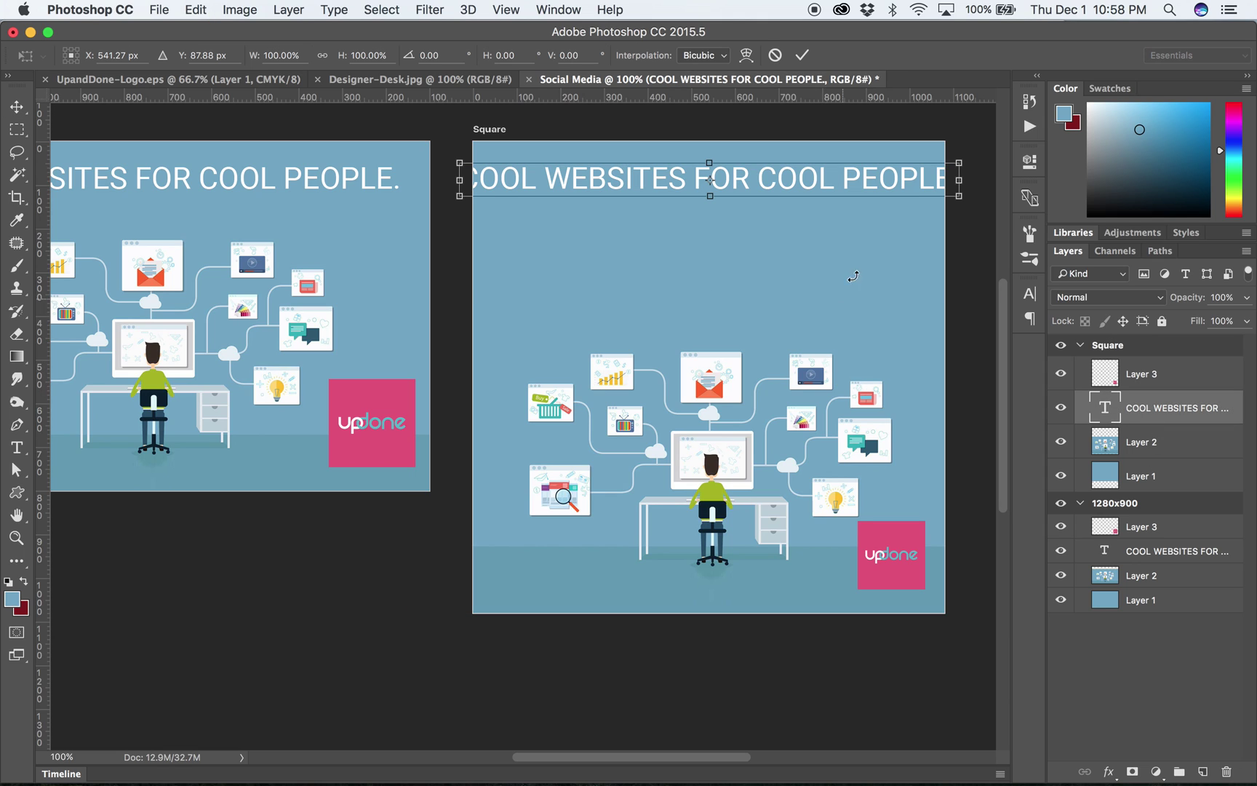
key(Return)
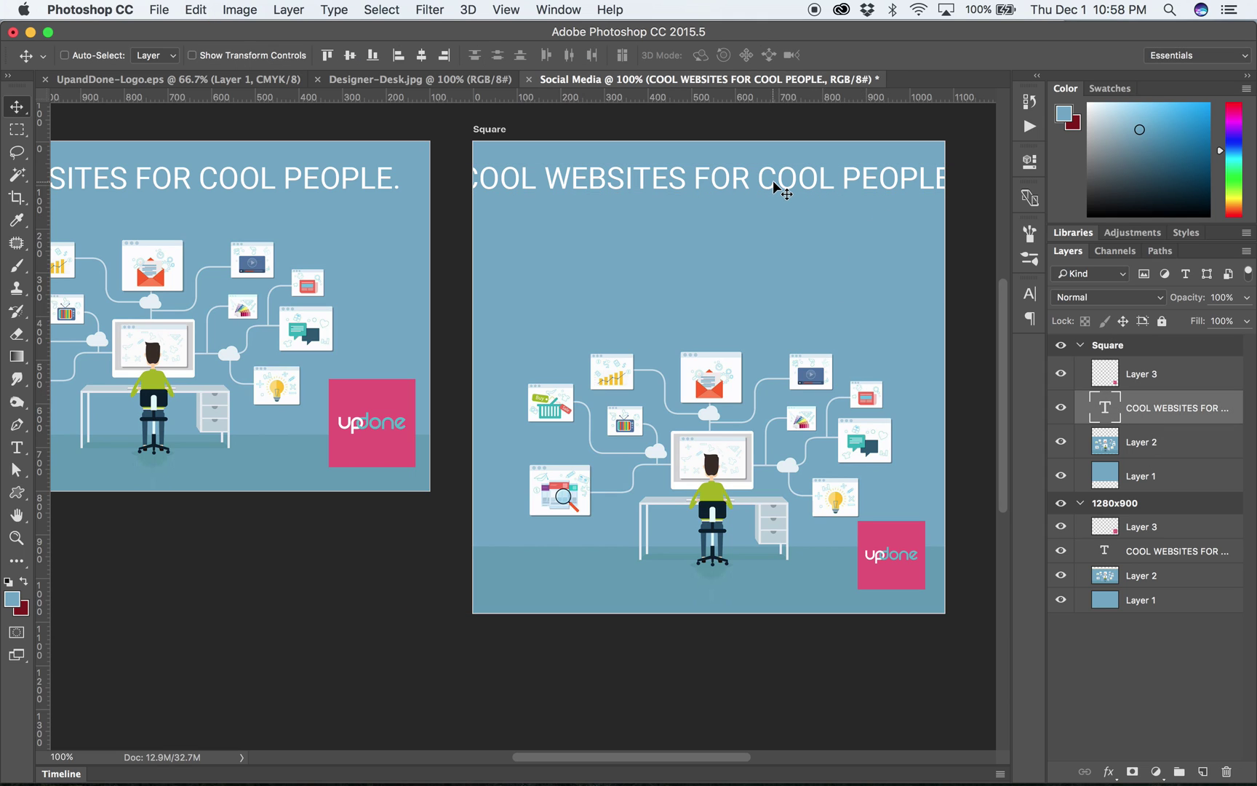
key(t)
click(760, 177)
drag(749, 178, 757, 177)
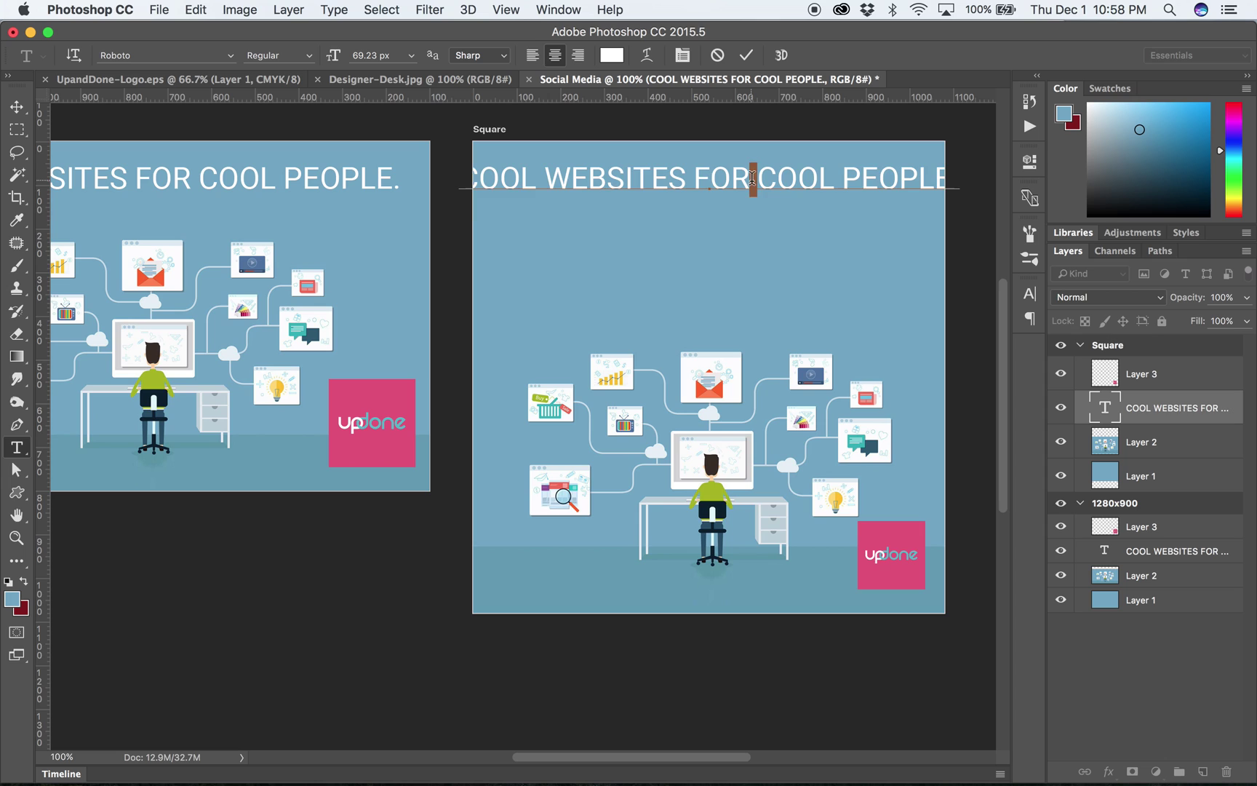
key(Return)
click(1160, 418)
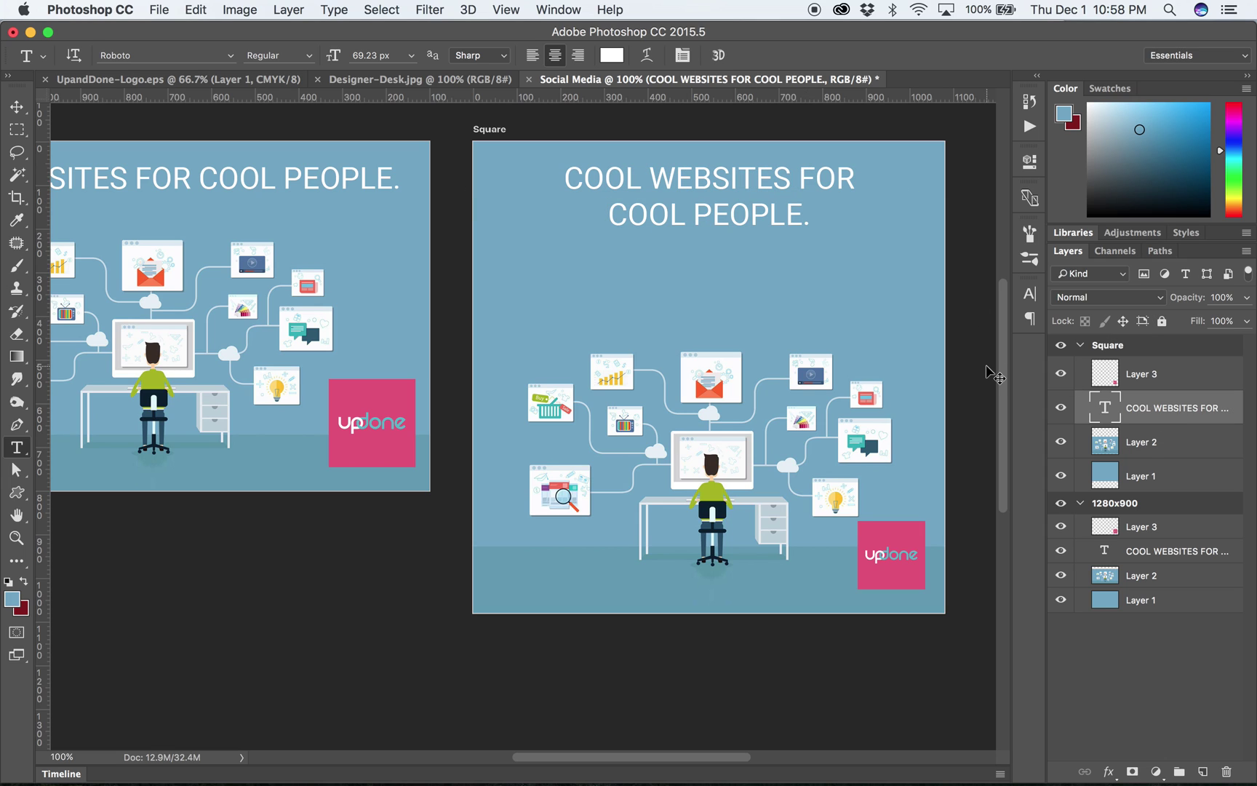
Enlarge the headline to about 134% and nudge it slightly down
key(super+t)
drag(859, 235, 909, 266)
key(Return)
key(m)
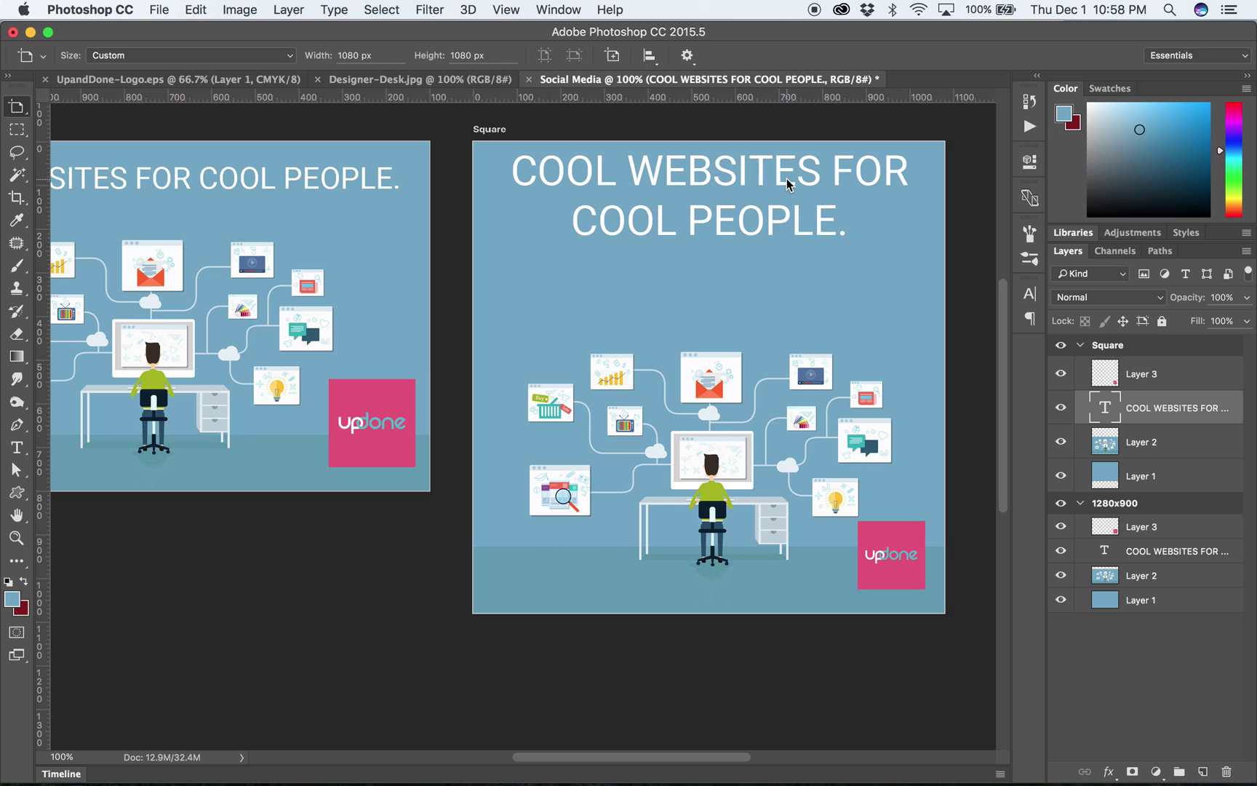
key(v)
drag(789, 179, 795, 207)
Zoom out and scroll to view both artboards together
key(z)
alt+click(789, 260)
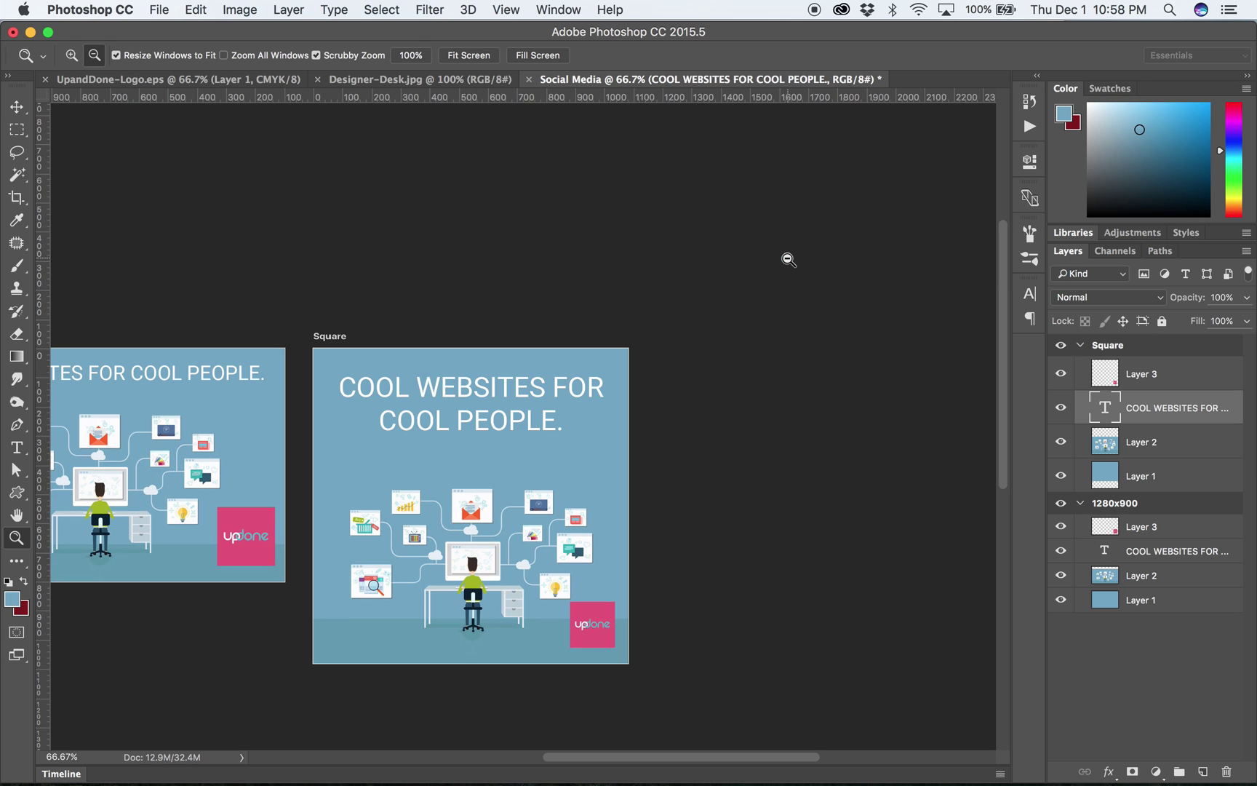
scroll(524, 374, left, 5)
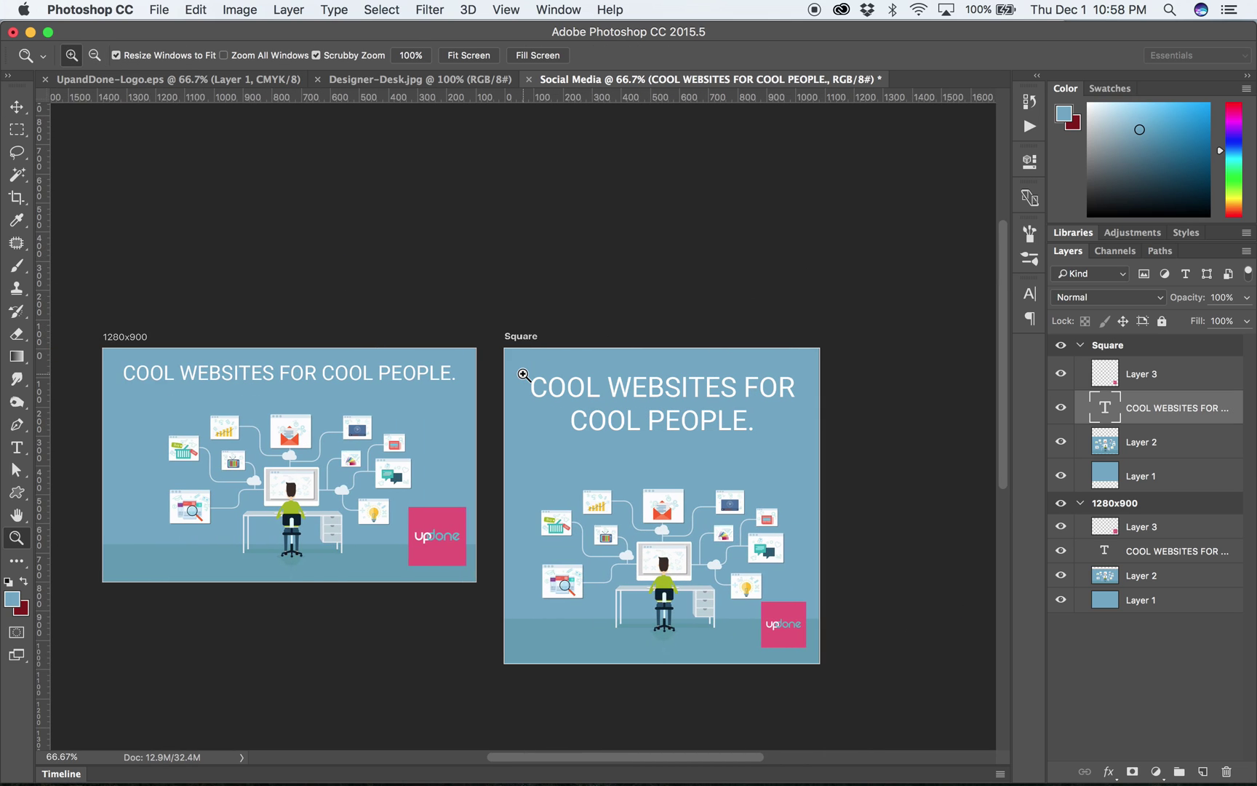
scroll(524, 375, left, 3)
scroll(524, 375, down, 2)
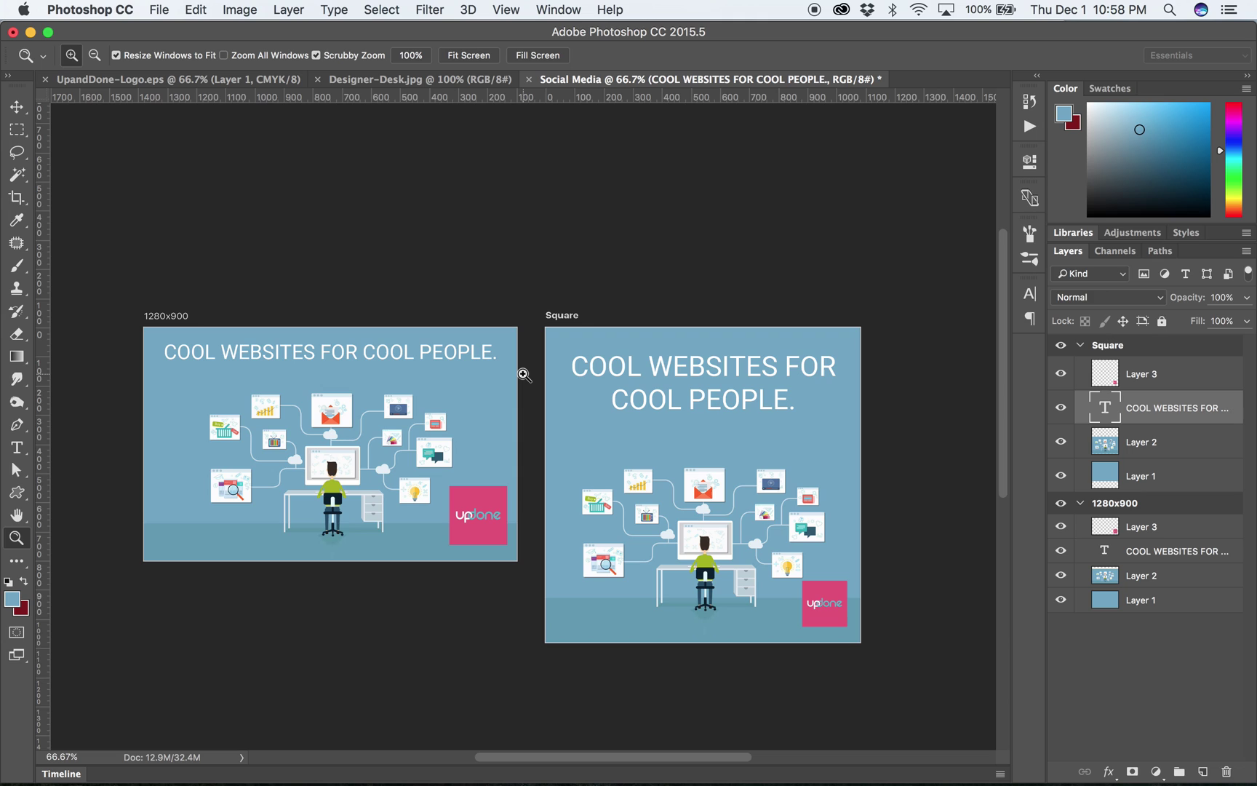
scroll(524, 375, left, 2)
scroll(524, 375, down, 2)
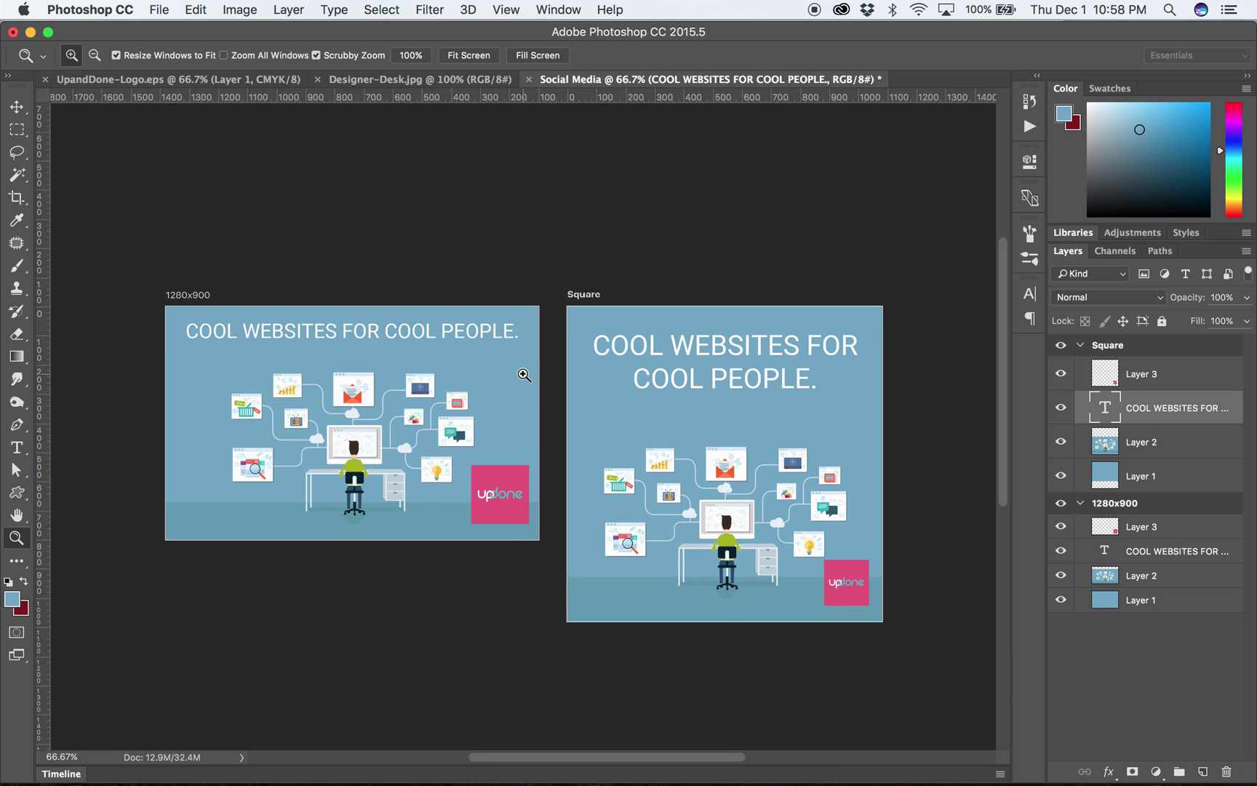
scroll(524, 374, down, 2)
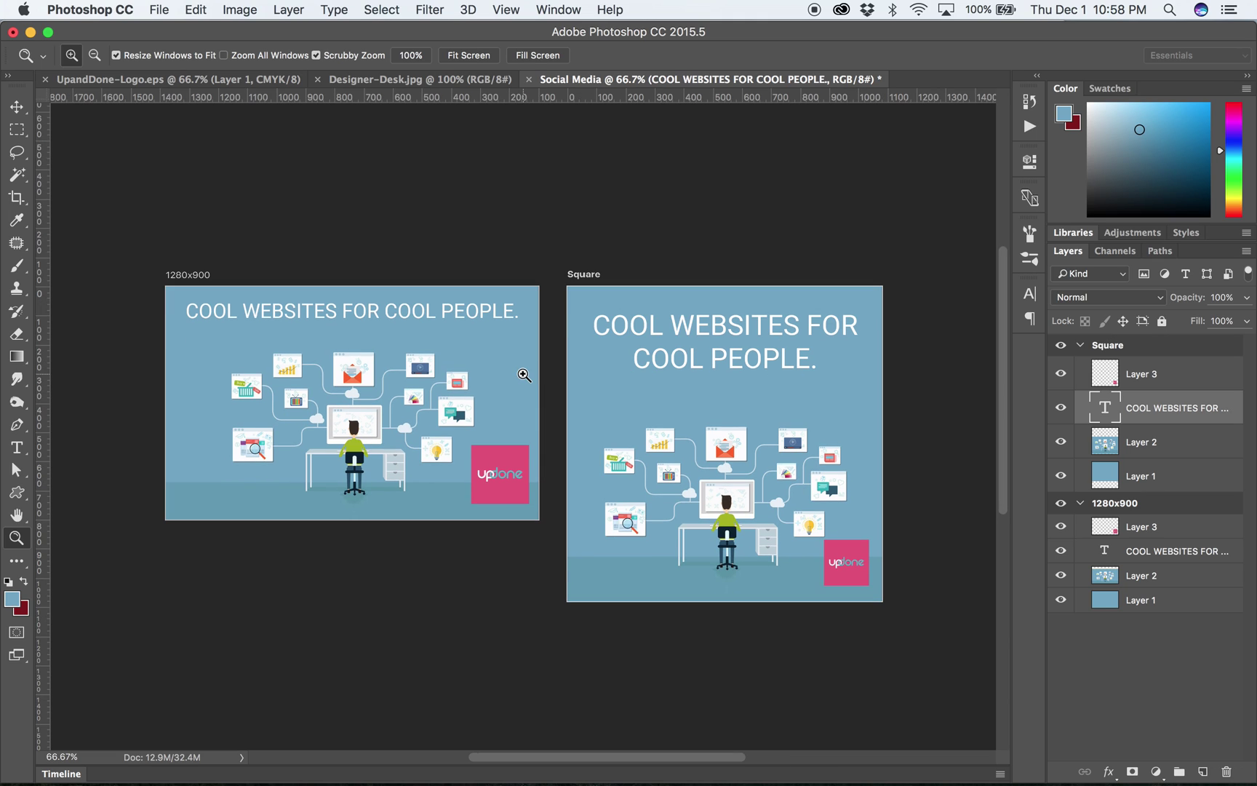
Add a new artboard right of Square, sized to the Web 1280 × 800 preset
key(v)
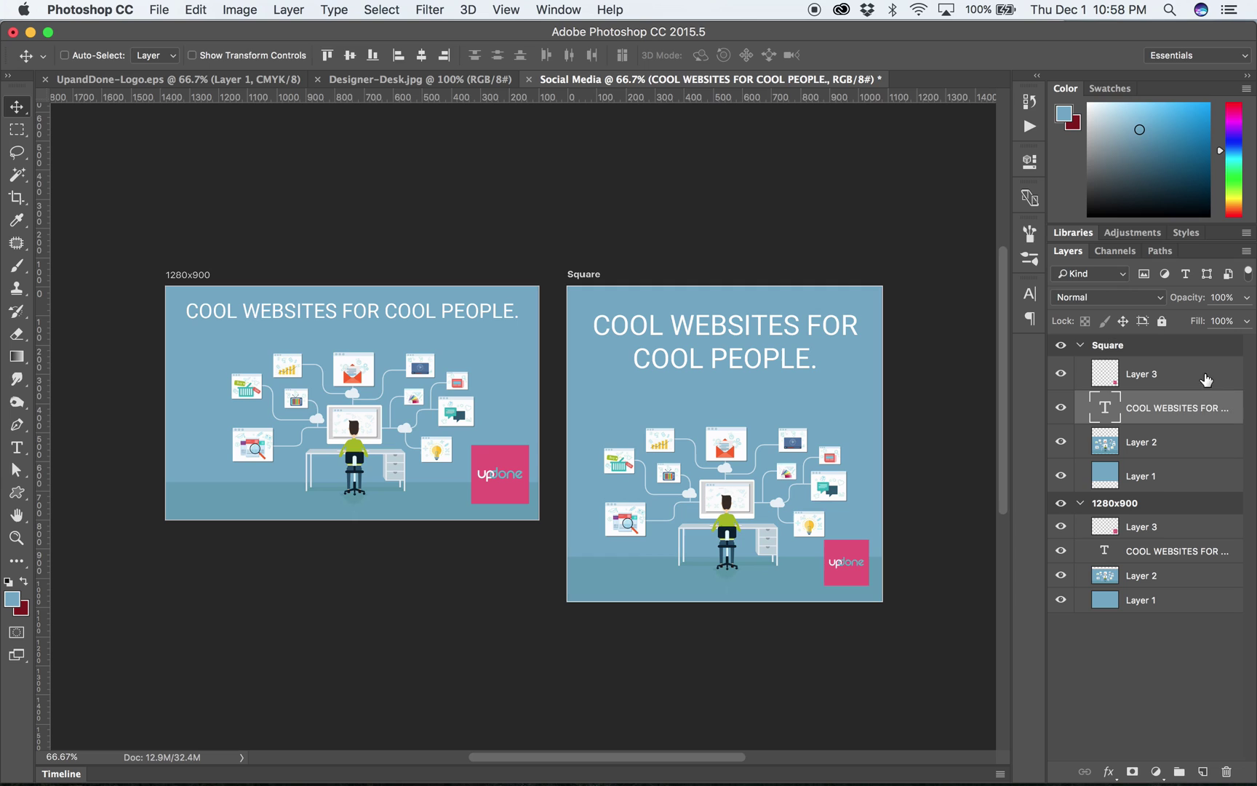
click(1171, 348)
key(shift+v)
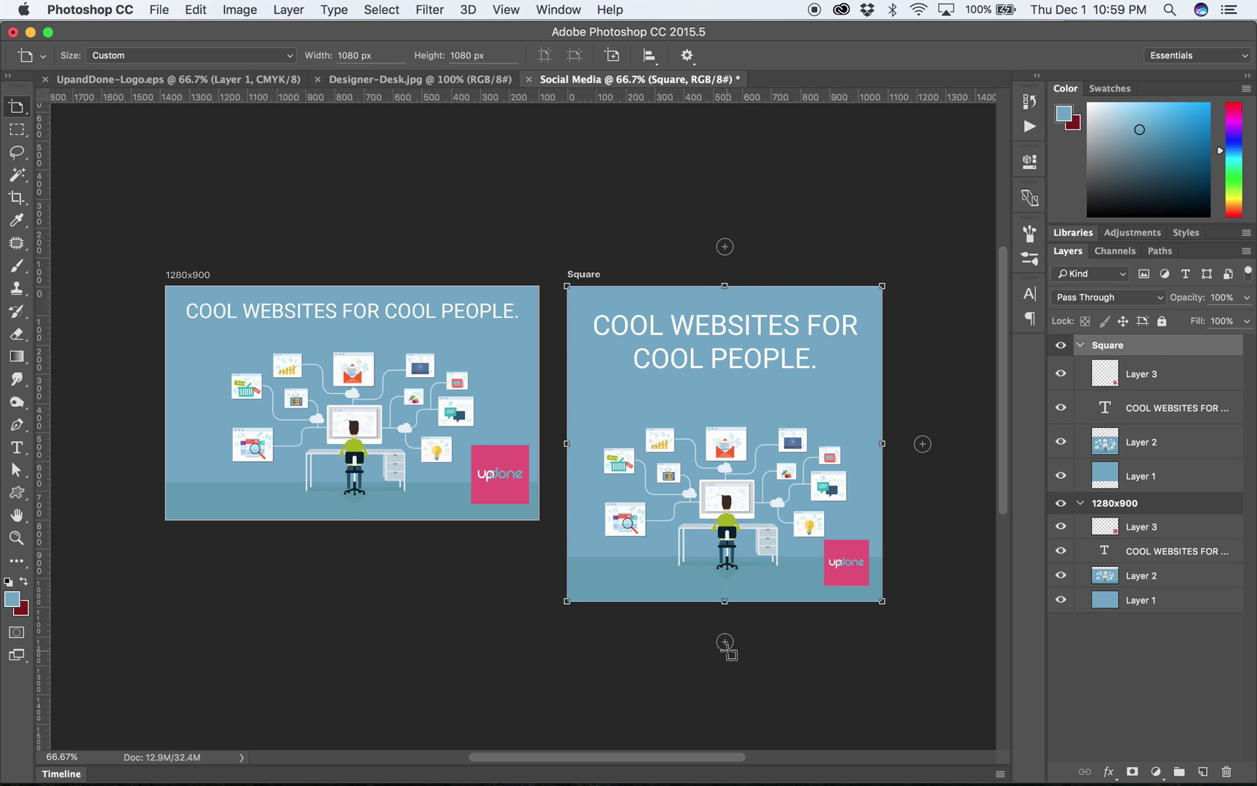
click(922, 444)
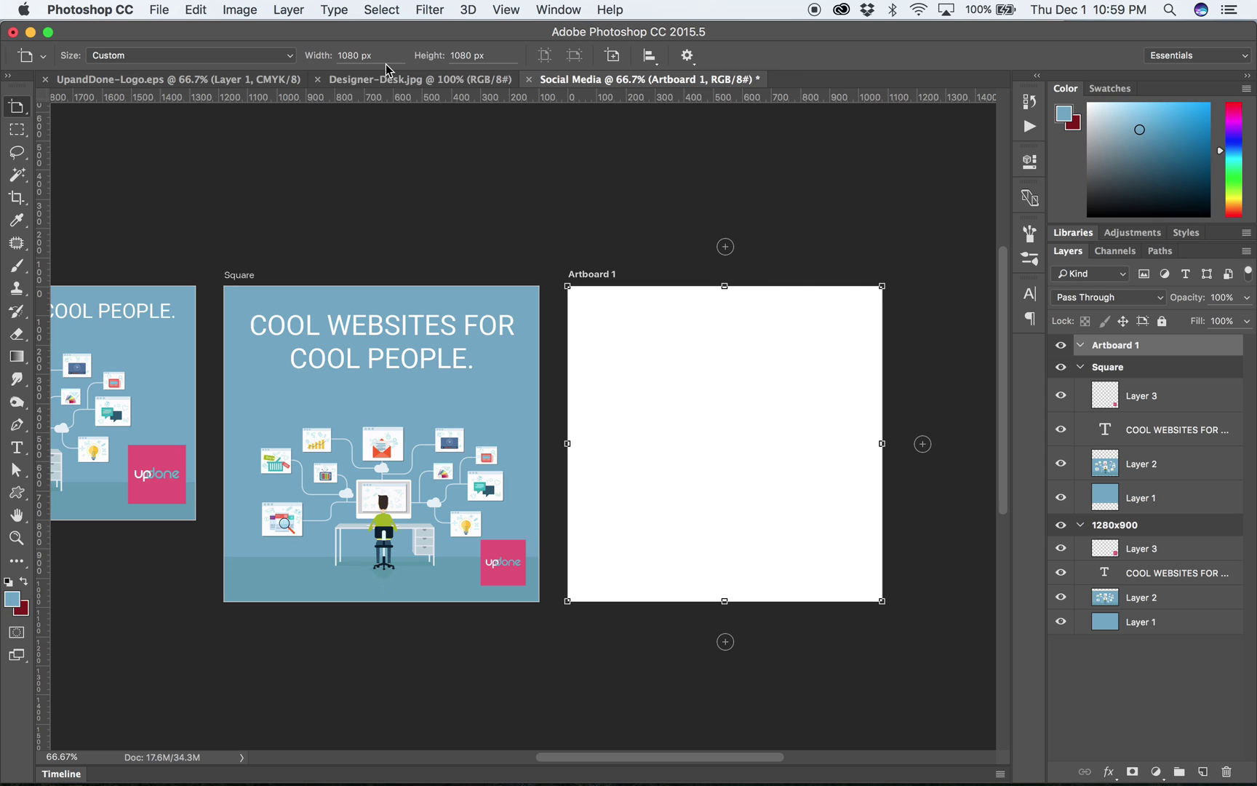
click(290, 56)
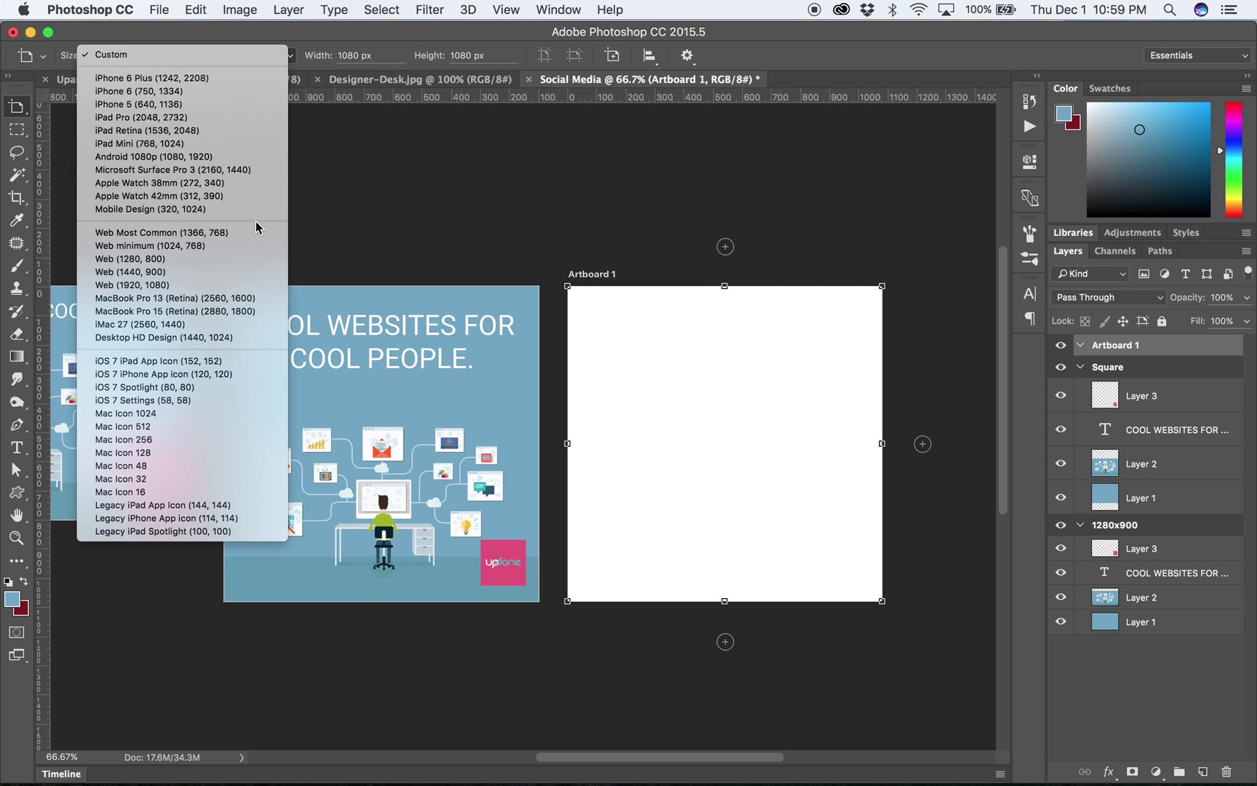
click(242, 260)
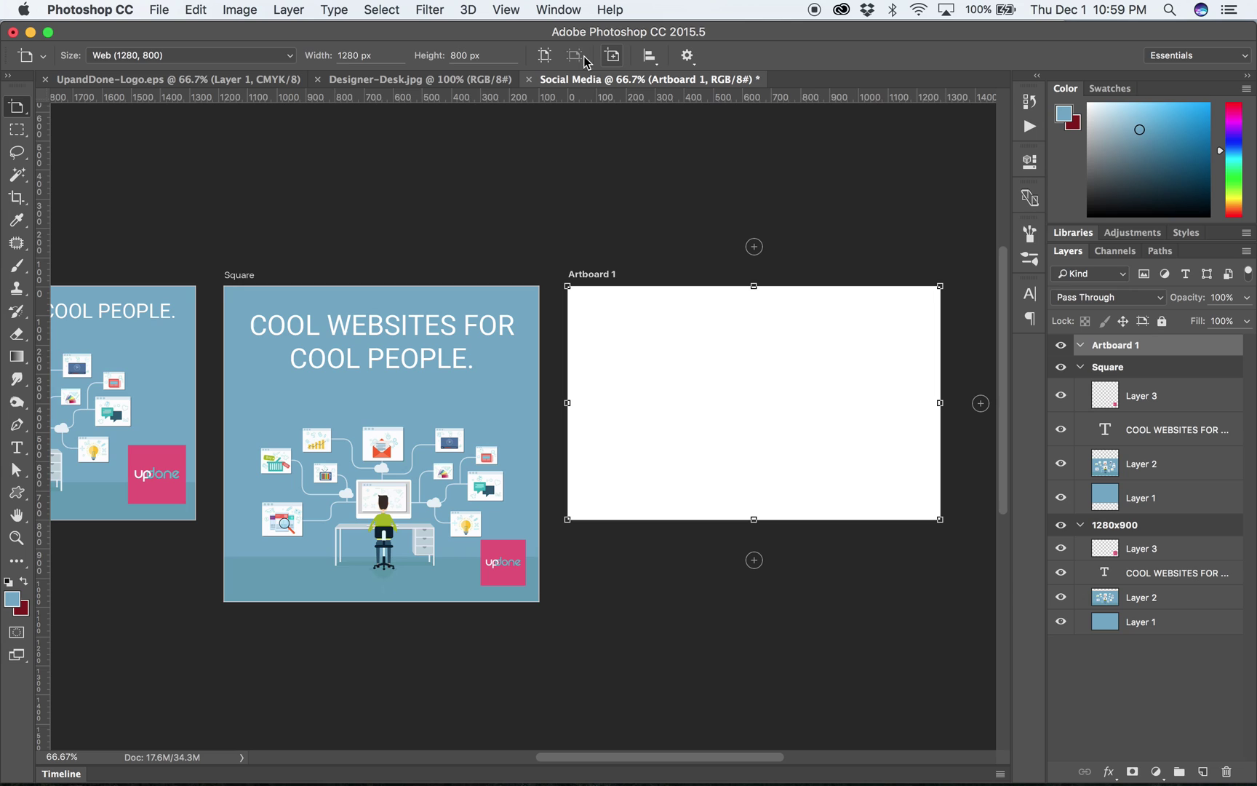
Make the new artboard portrait at 800 × 1280 and rename it Portrait
click(544, 58)
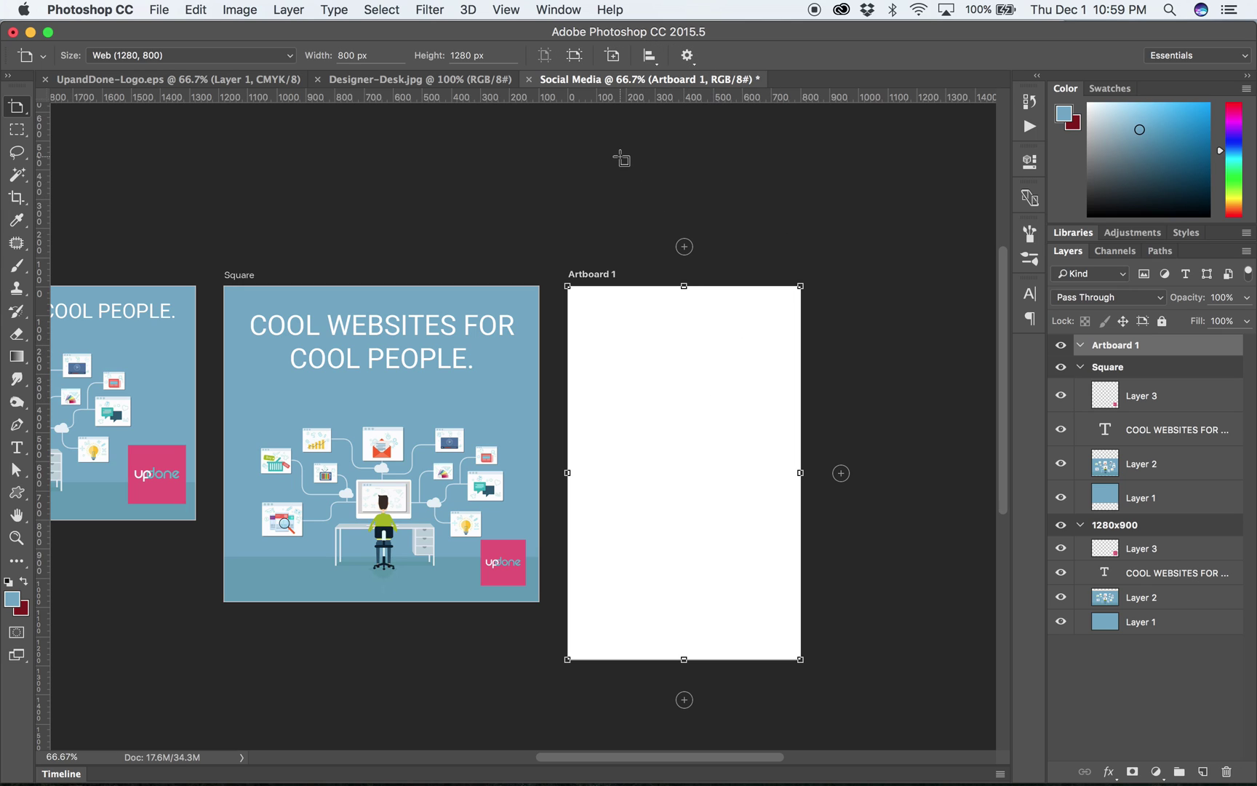
click(575, 57)
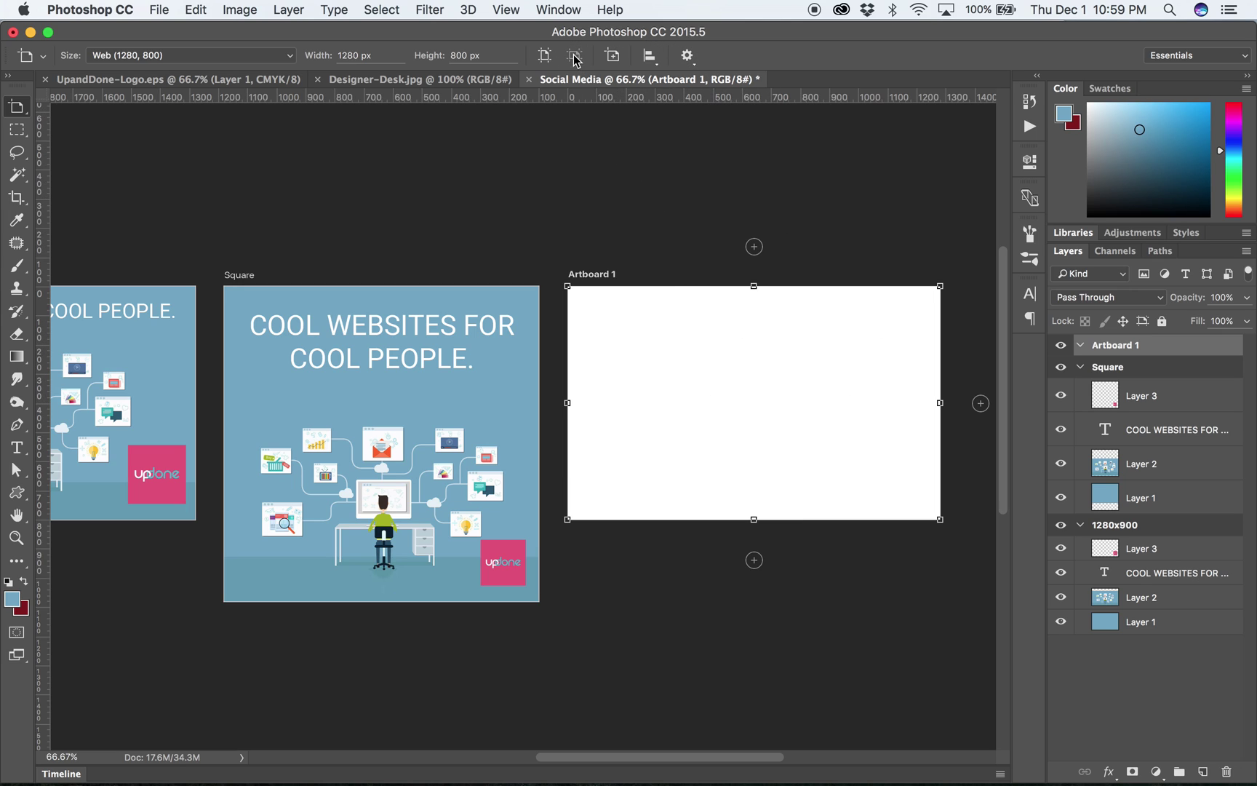
click(544, 57)
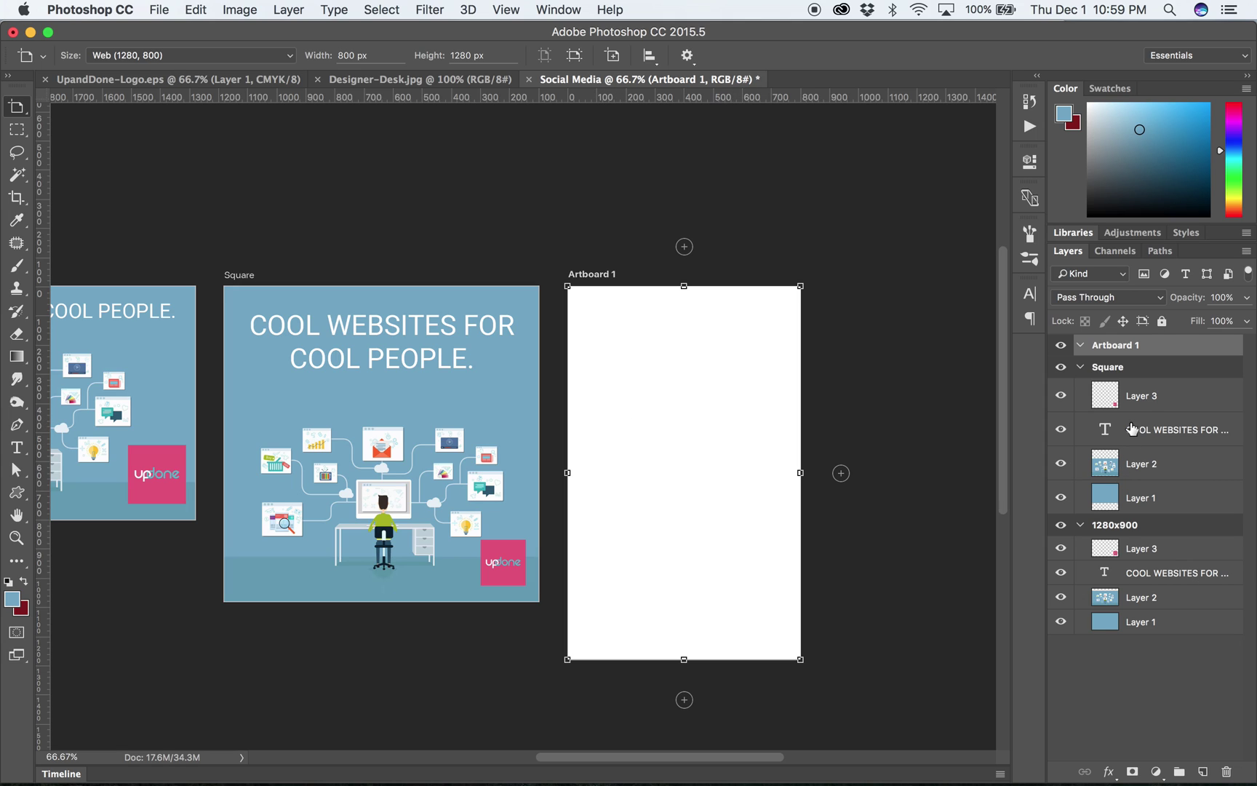
double_click(1121, 345)
text(Portrait)
key(Return)
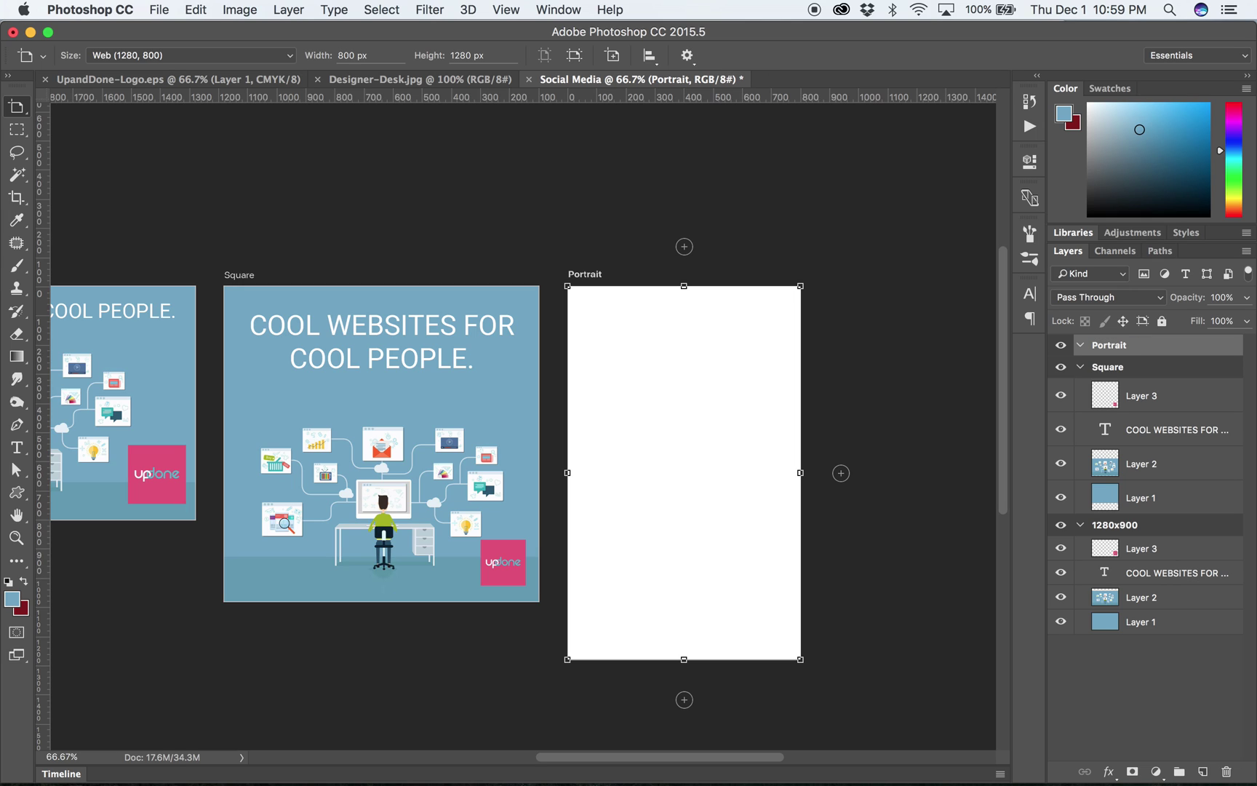
click(1146, 395)
Alt-drag the Square artboard's four layers into the Portrait artboard to copy them
shift+click(1146, 495)
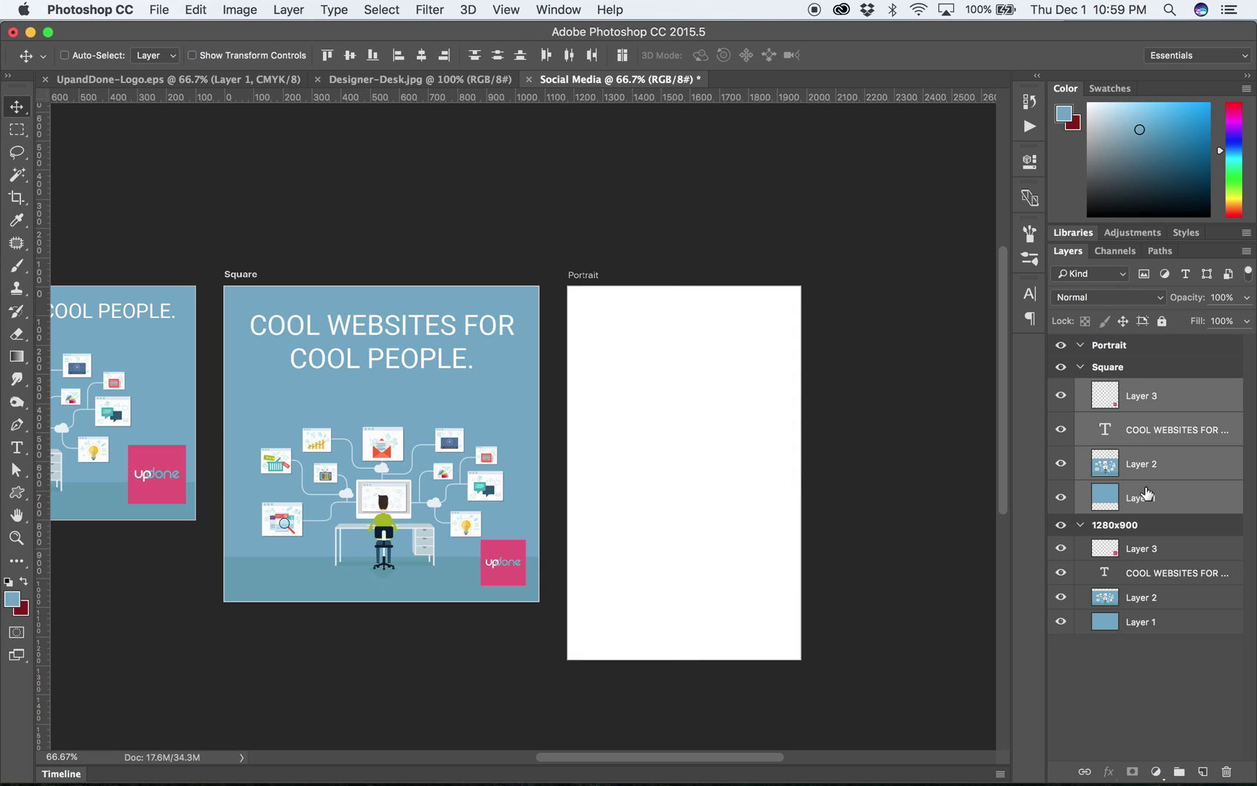
drag(1146, 495, 1142, 351)
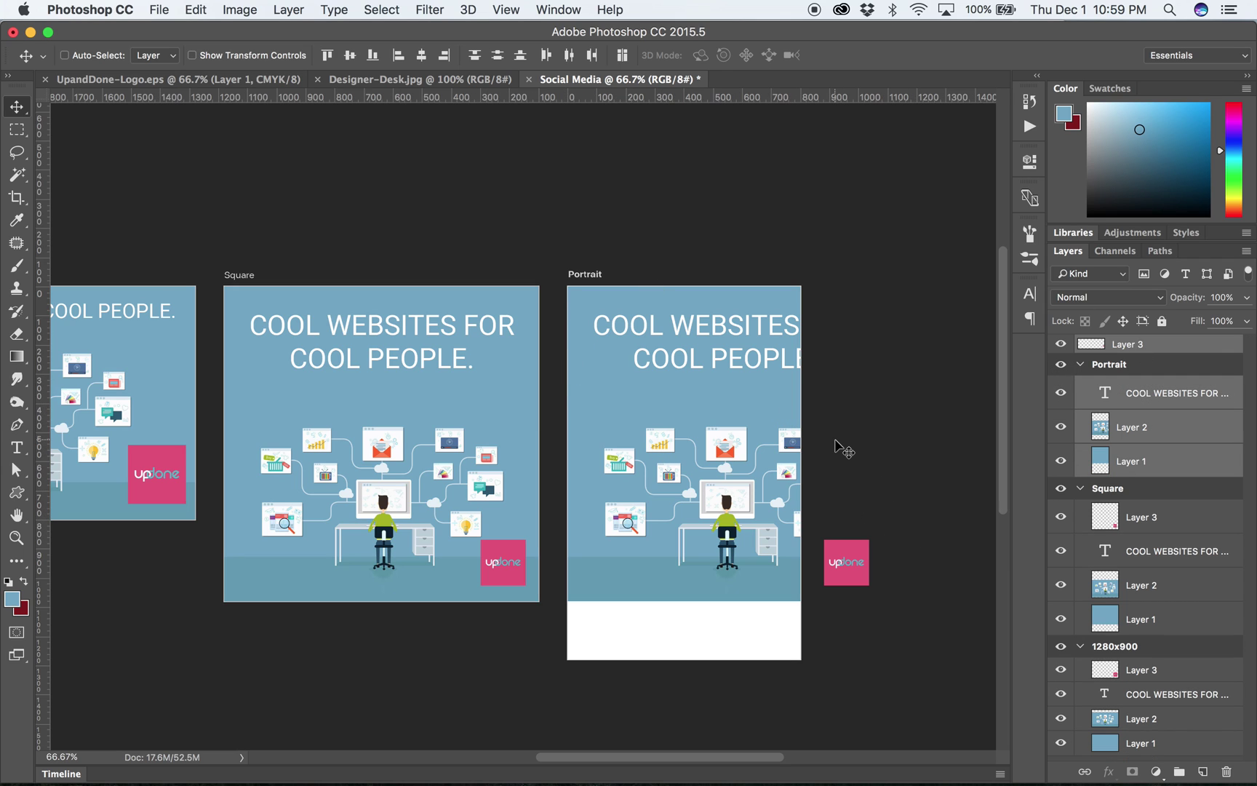
scroll(839, 451, down, 2)
scroll(839, 450, right, 2)
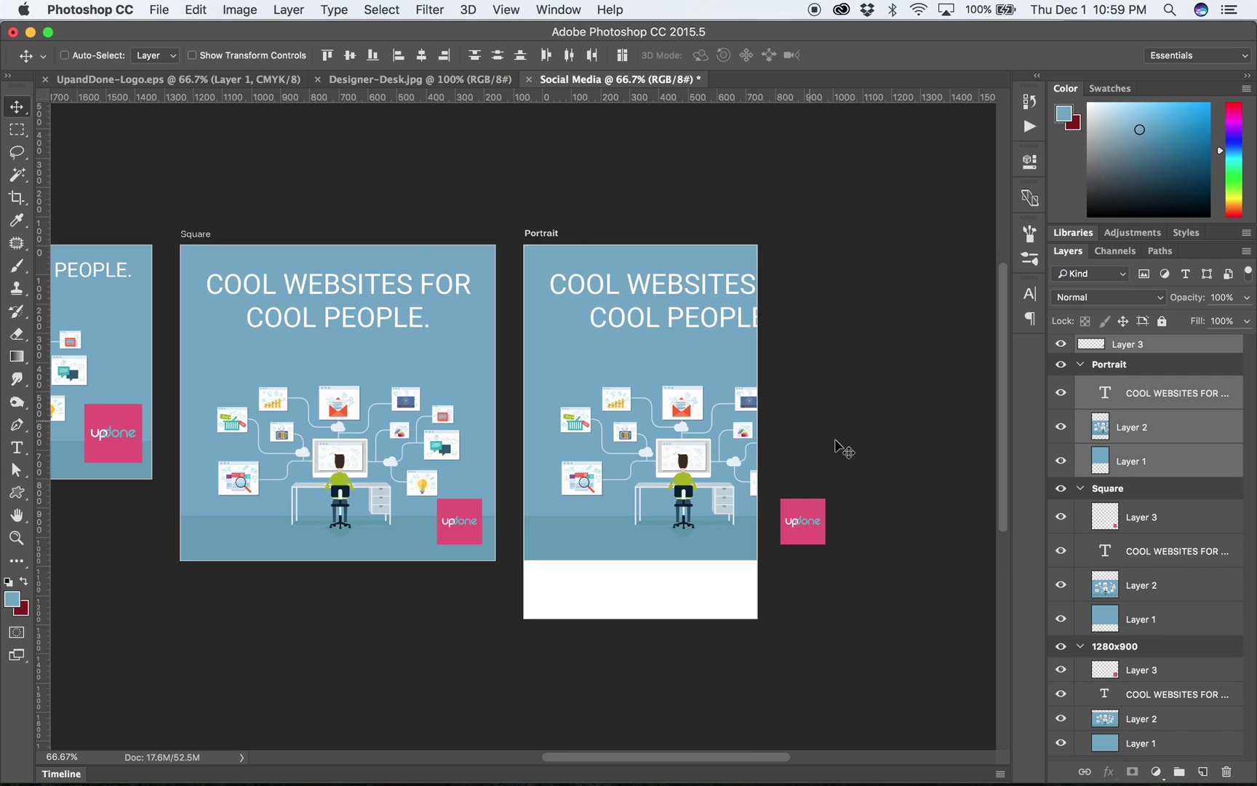
Find the copied pink logo (Layer 3) and set it just outside Portrait
right_click(814, 522)
click(836, 526)
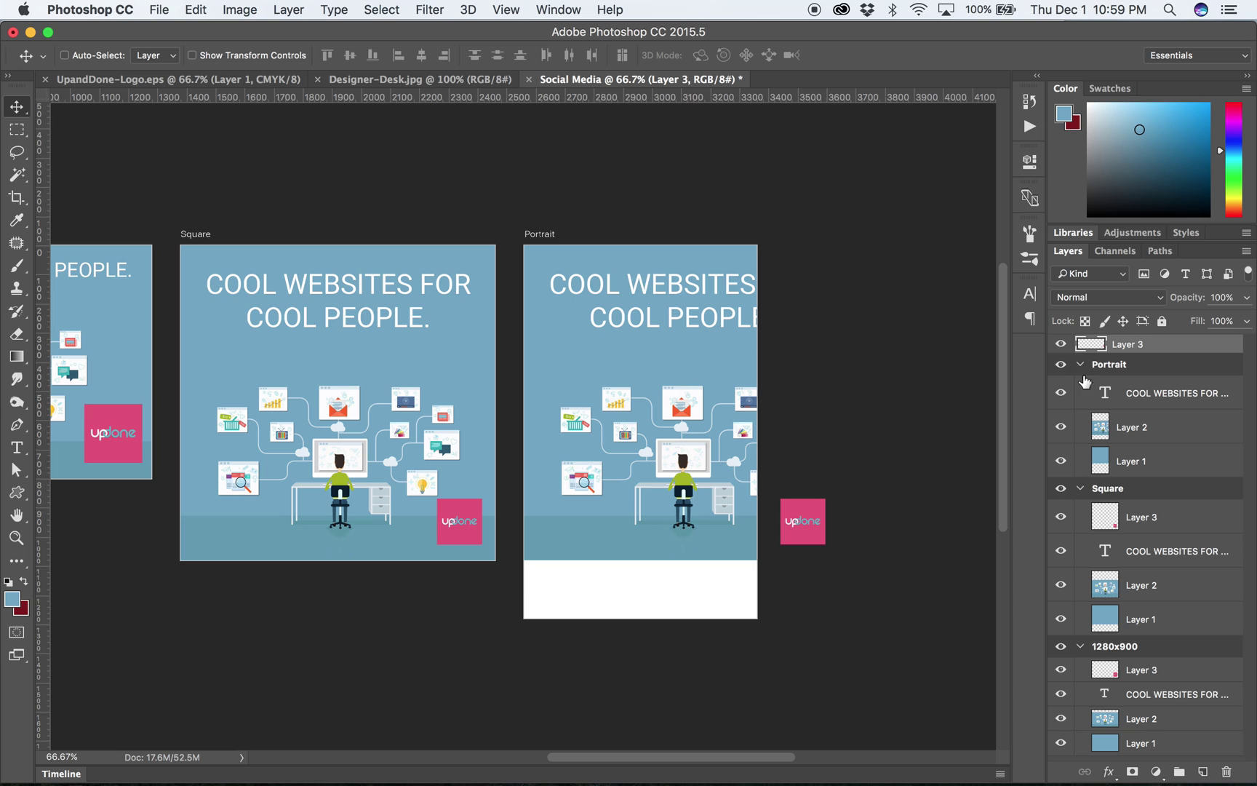
click(1061, 345)
click(1063, 346)
drag(798, 537, 718, 532)
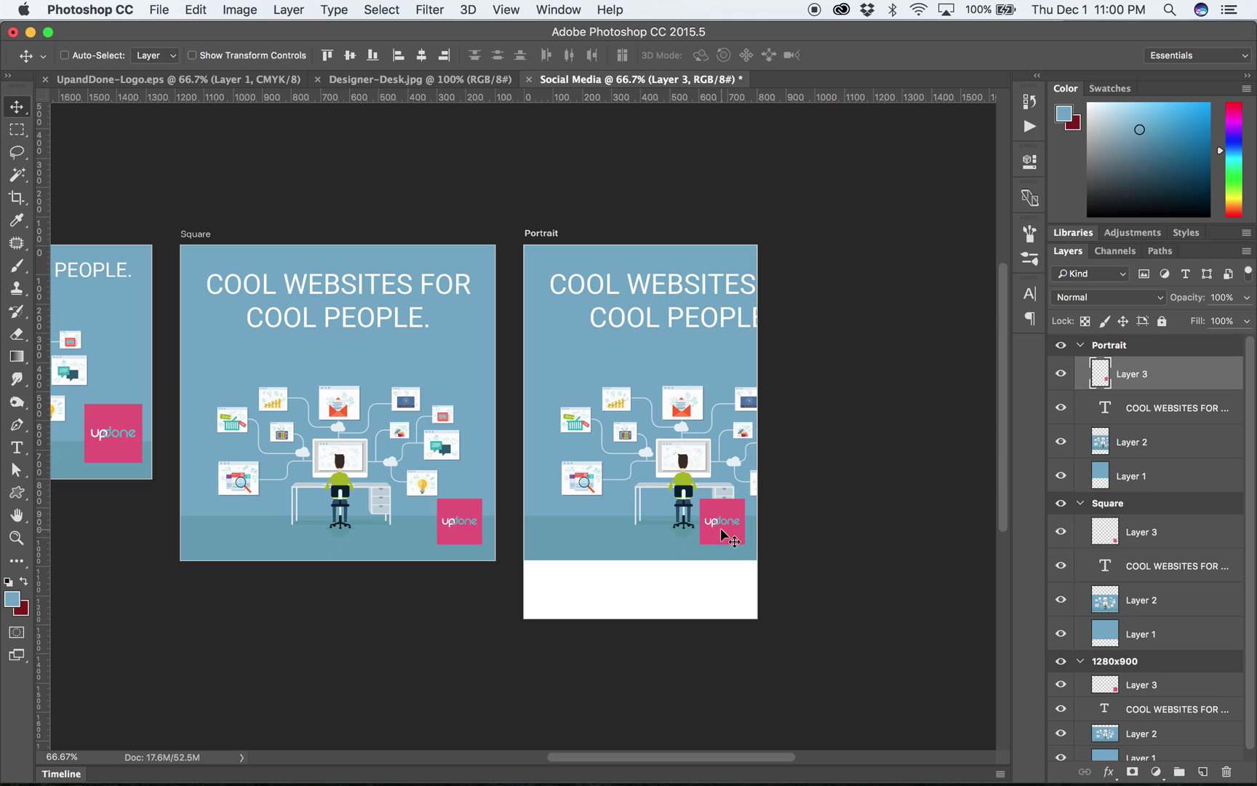
drag(720, 527, 846, 435)
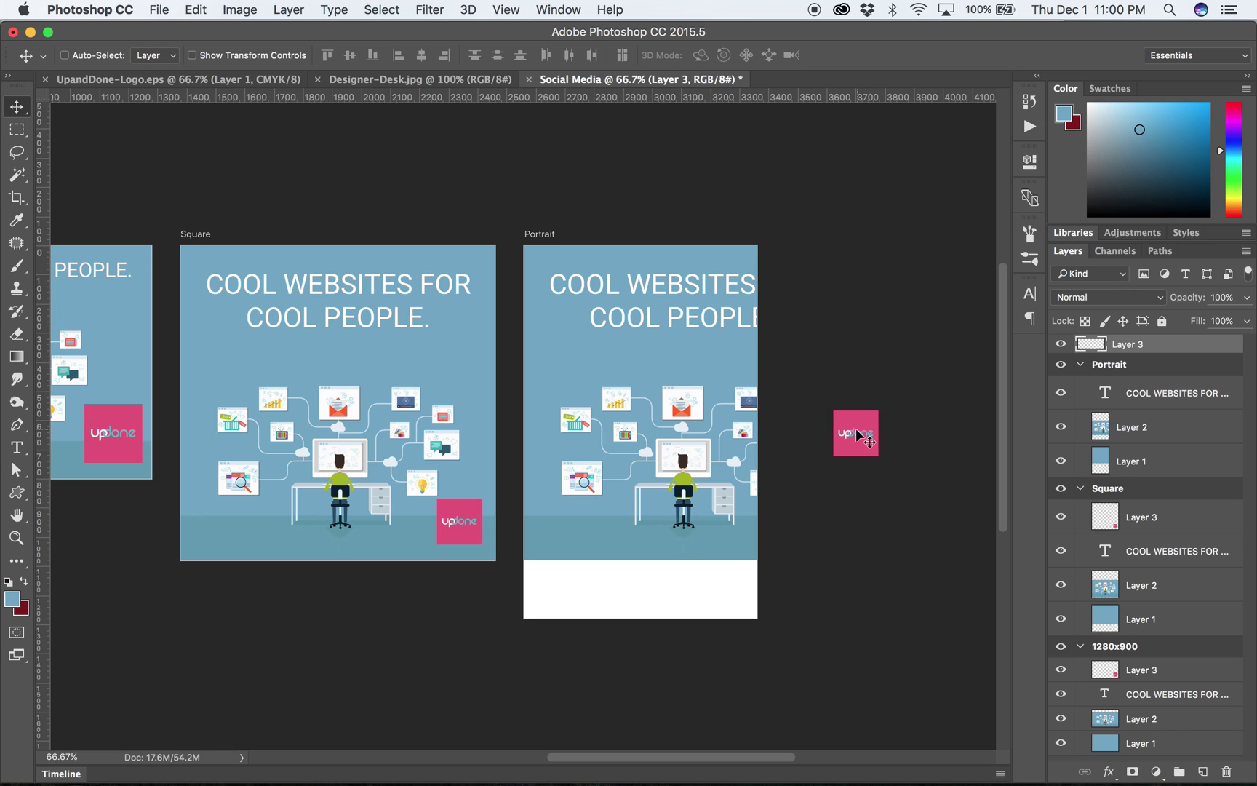
drag(857, 432, 846, 443)
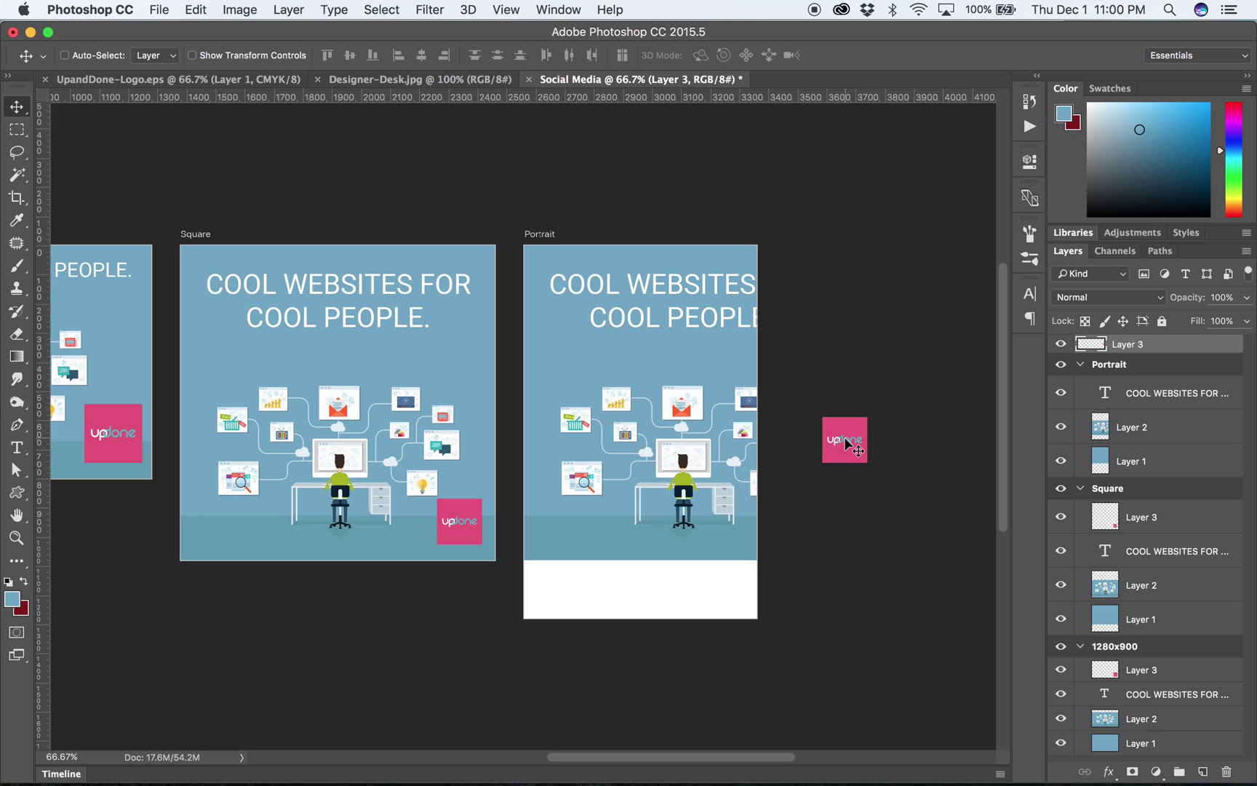
drag(848, 444, 817, 467)
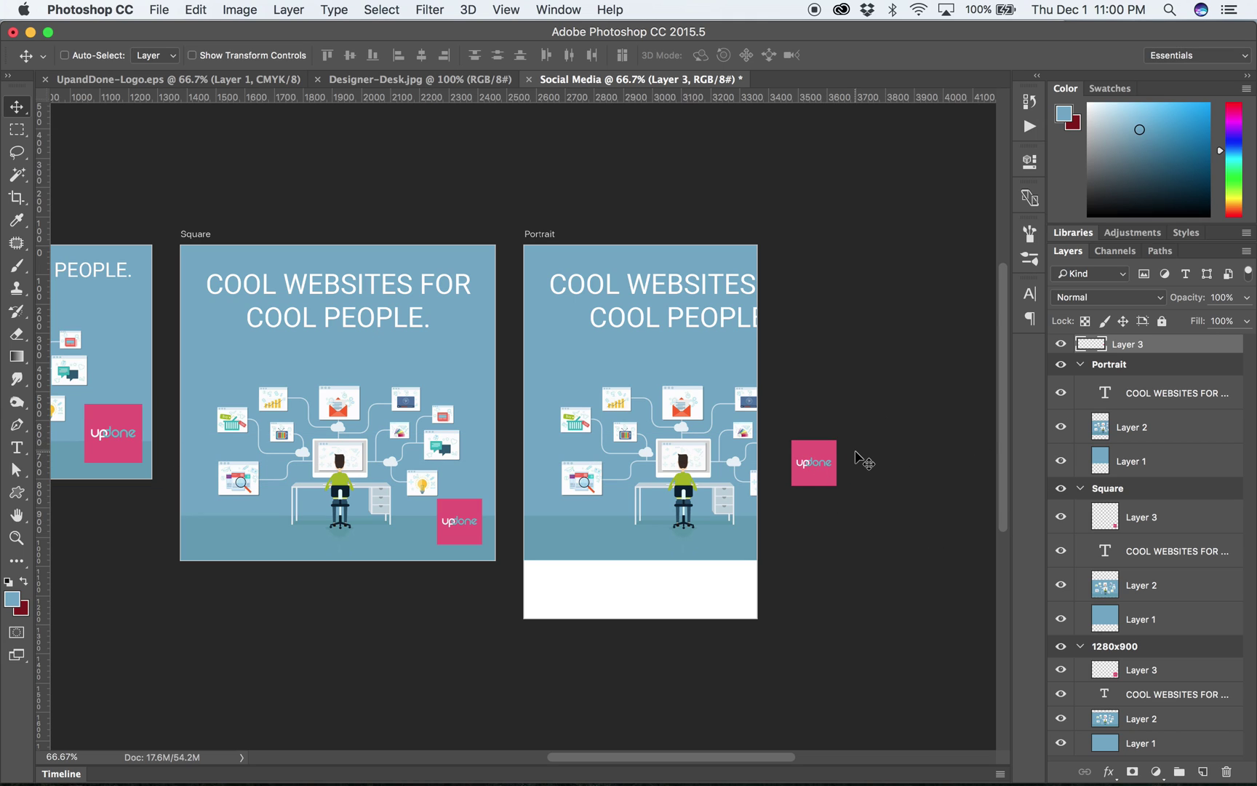
Shrink the Portrait illustration to about 70% and centre headline and illustration horizontally
click(1146, 429)
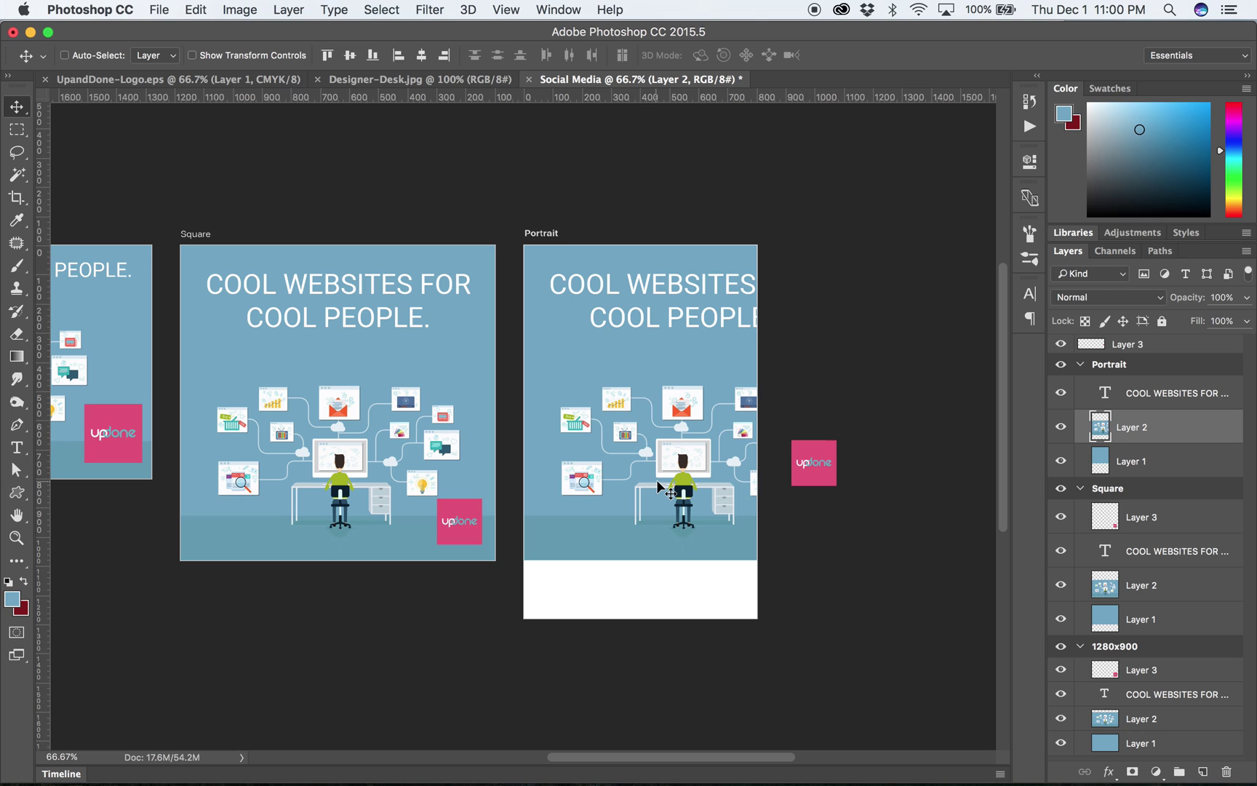
key(ctrl+t)
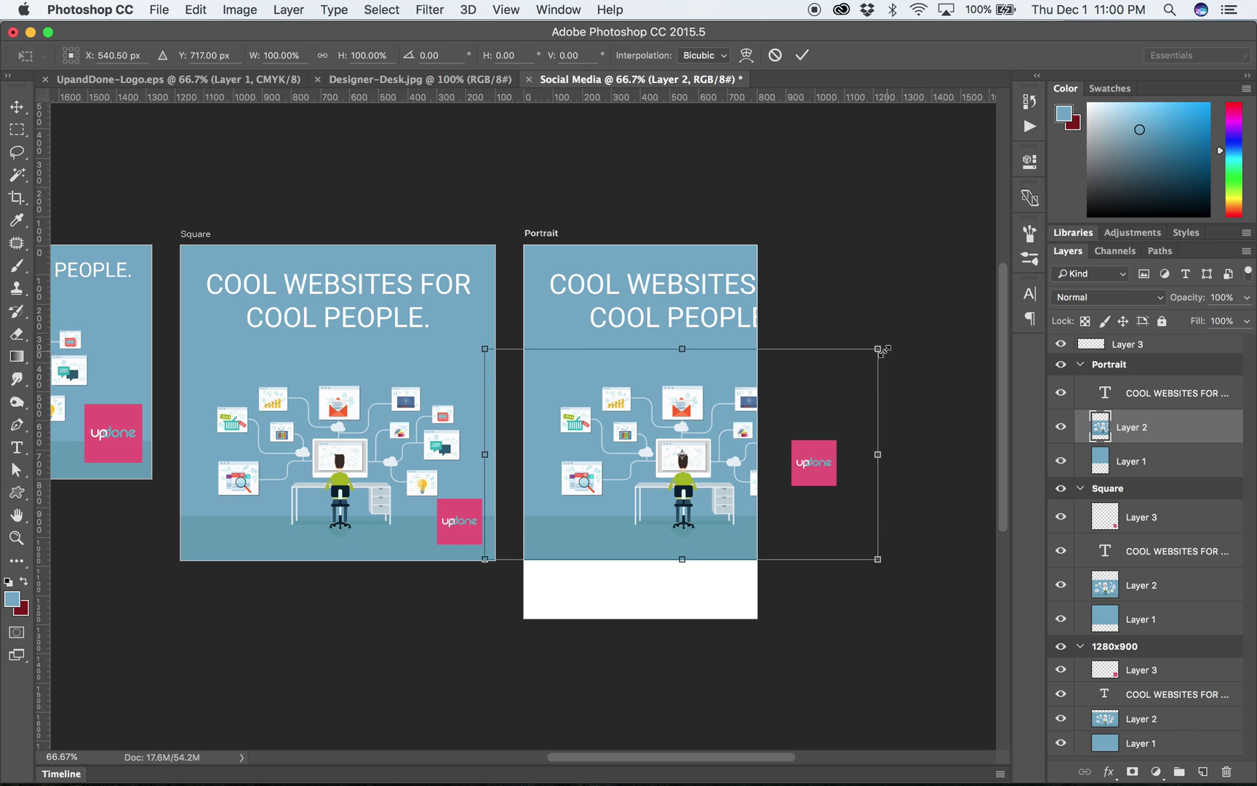
drag(877, 348, 805, 387)
key(Return)
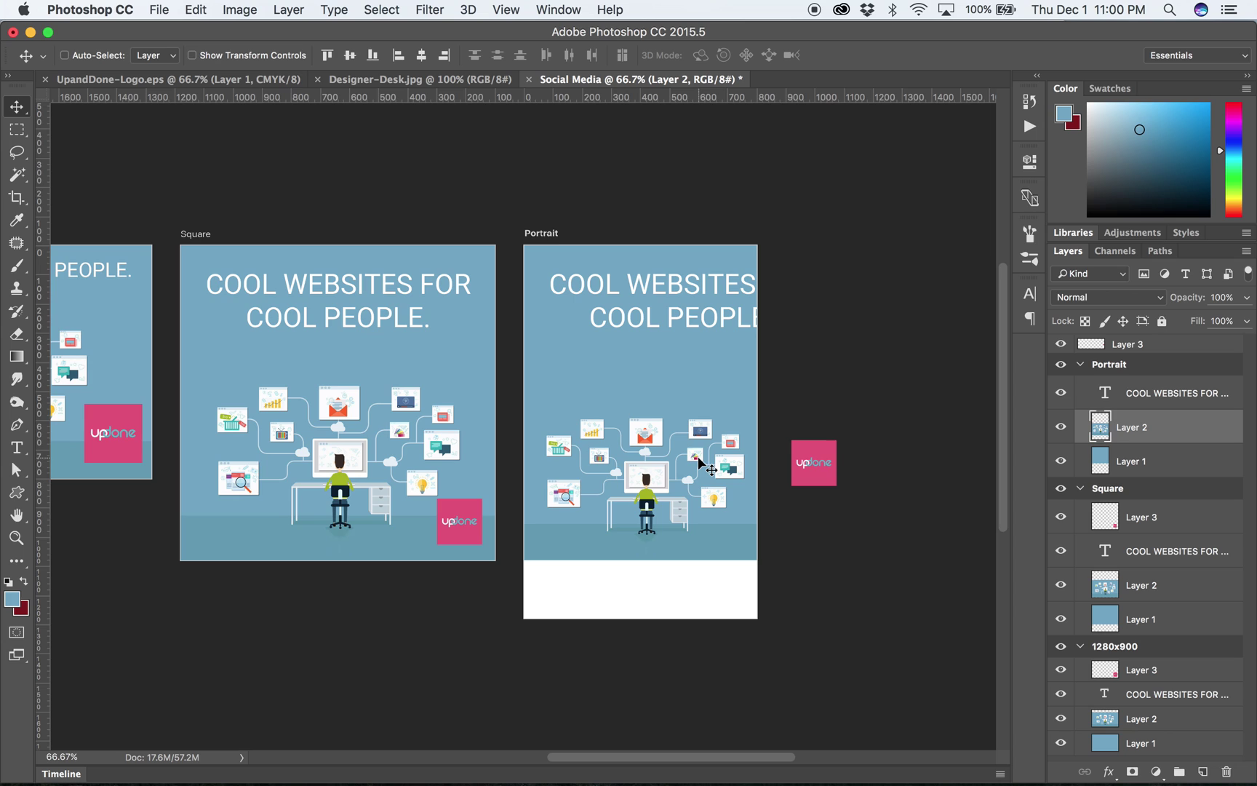
click(1172, 462)
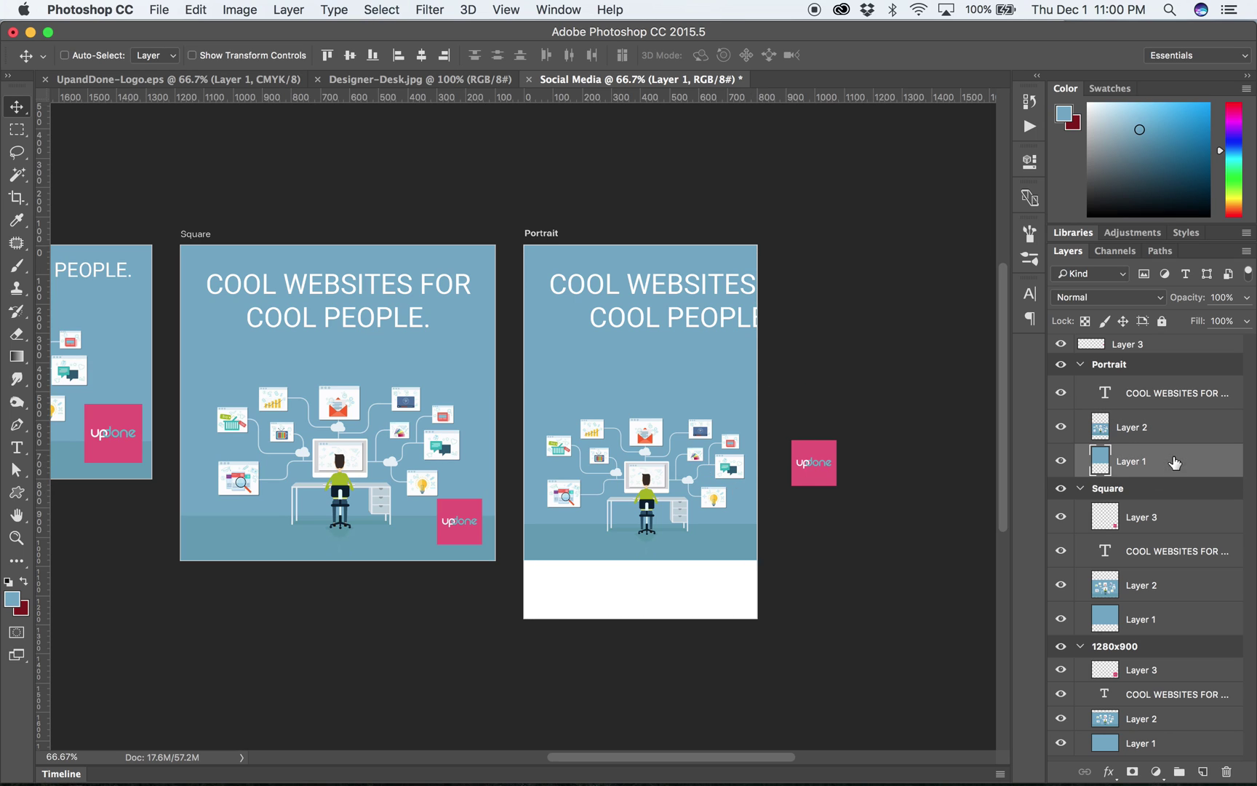
shift+click(1177, 396)
click(421, 55)
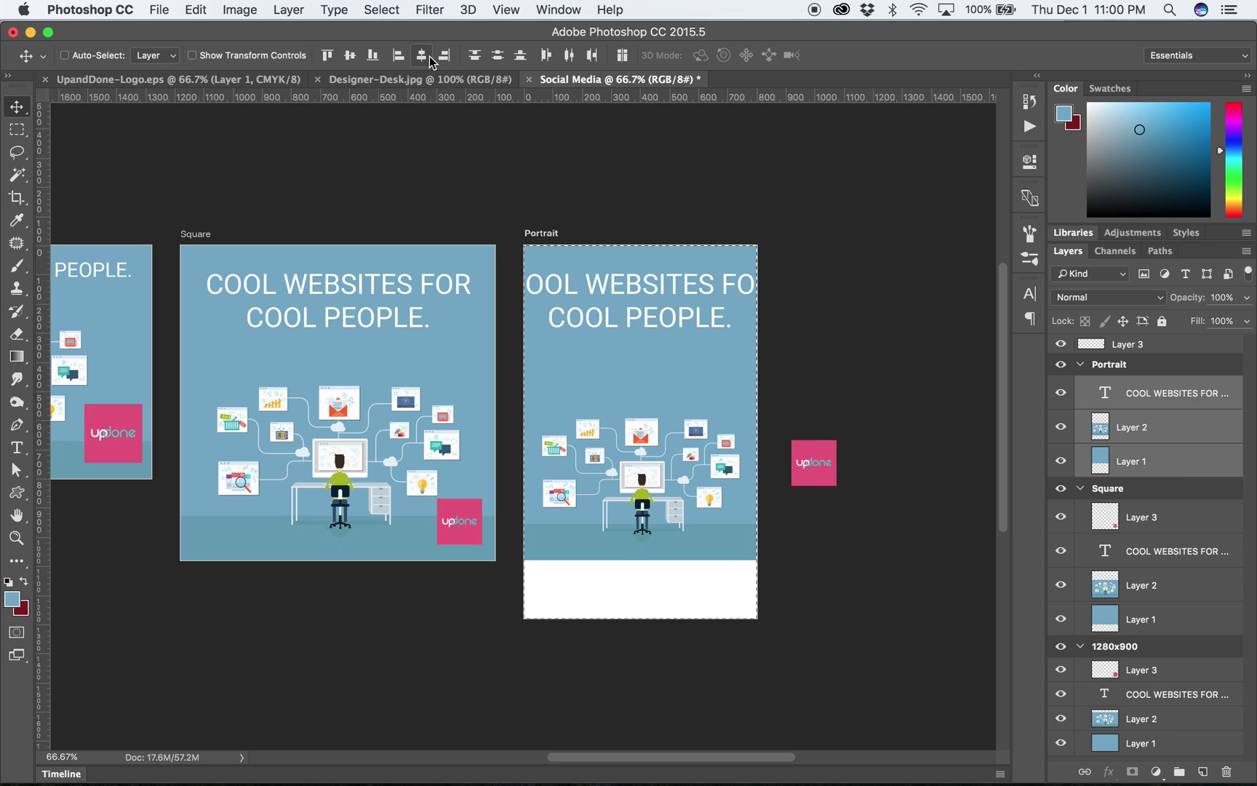
key(super+d)
Shrink the Portrait headline to fit and move the illustration 200 px lower
click(1162, 399)
key(super+t)
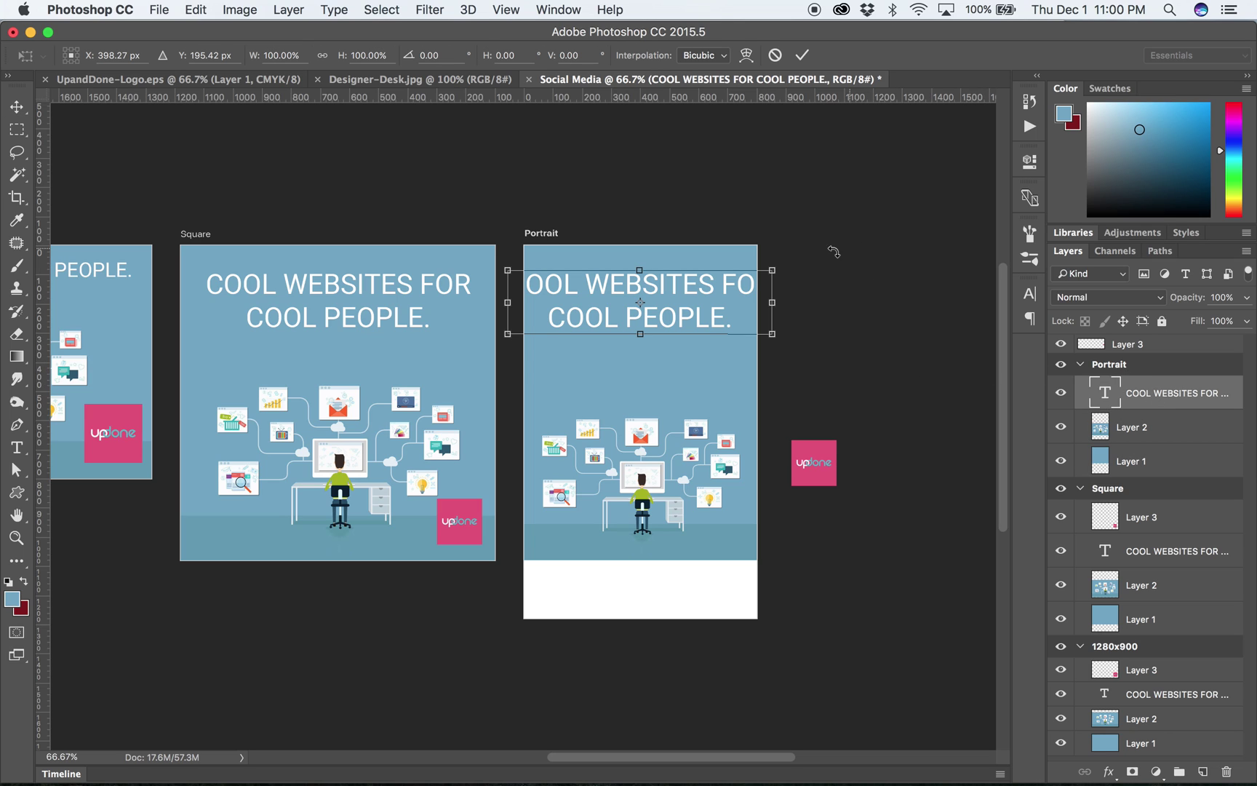
drag(776, 264, 738, 294)
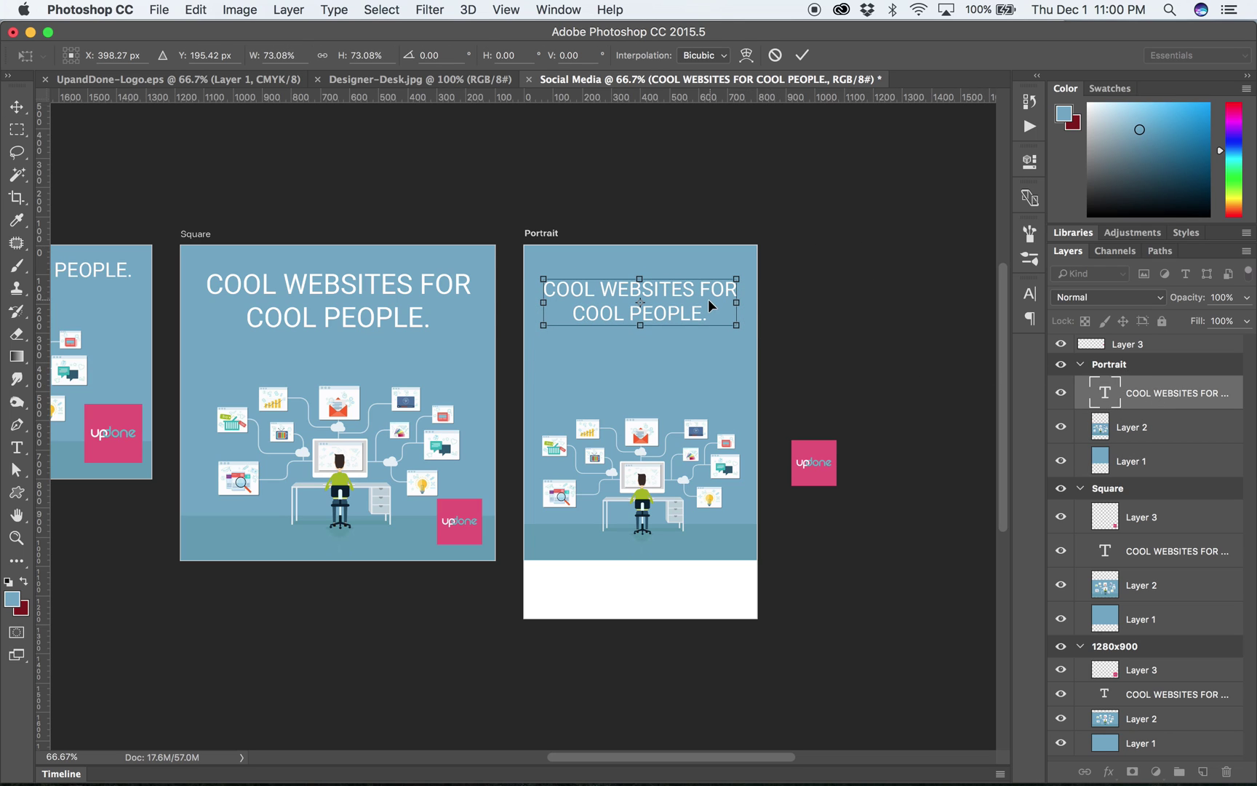
key(Return)
click(1163, 431)
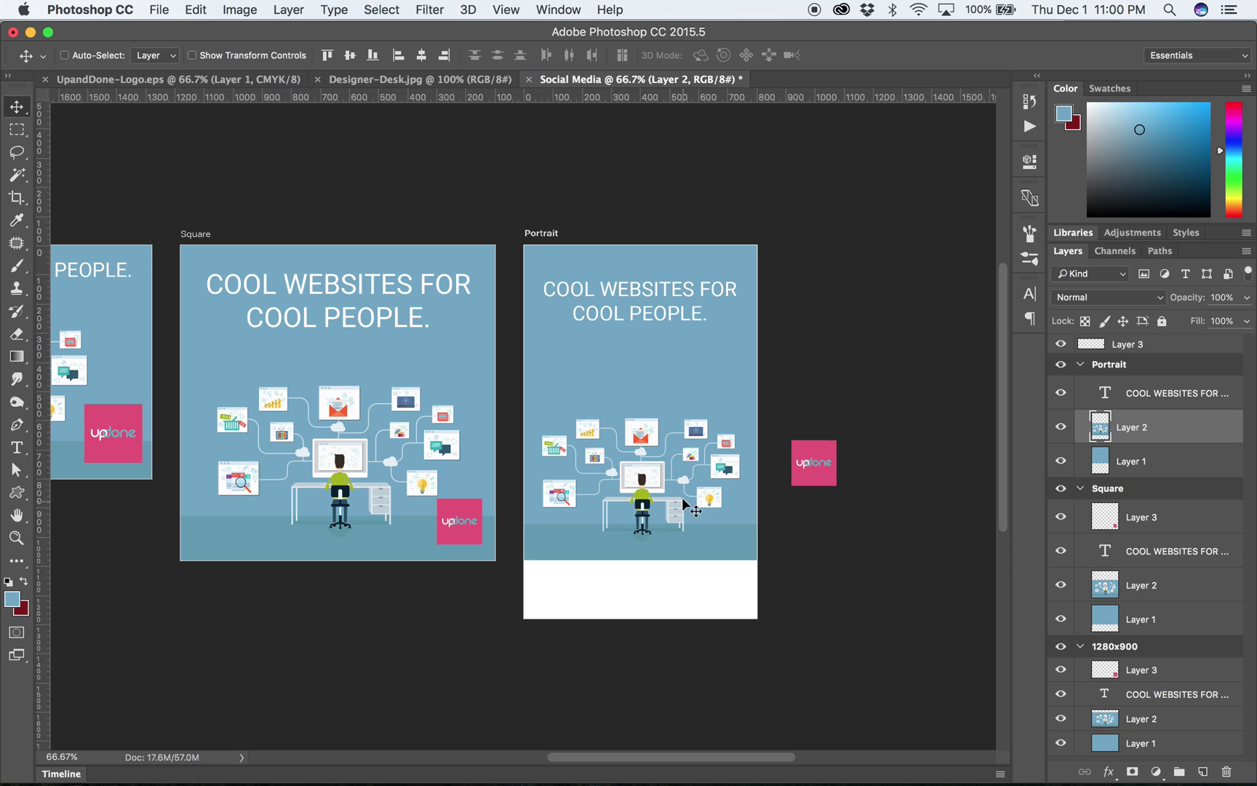
drag(683, 505, 684, 561)
Place the logo under the Portrait headline and zoom out to show all three artboards
right_click(834, 478)
click(844, 477)
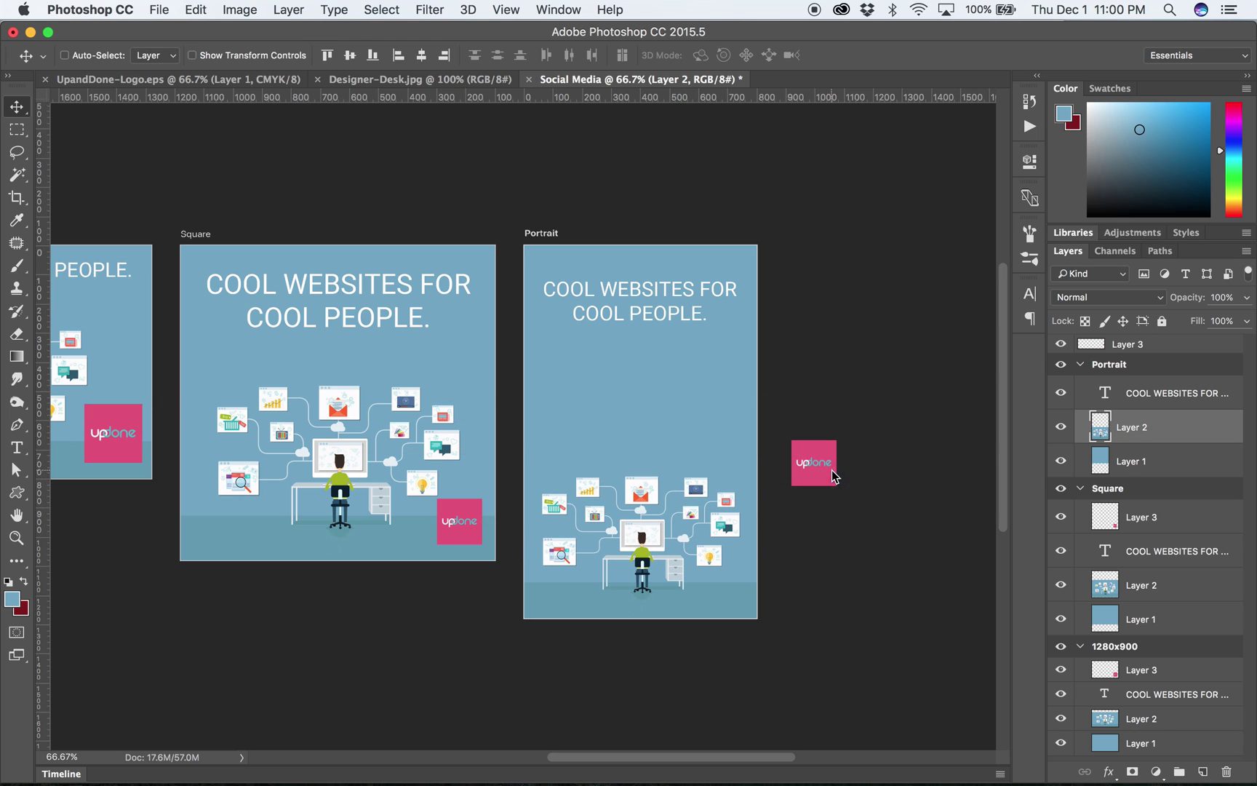
drag(833, 478, 649, 403)
key(z)
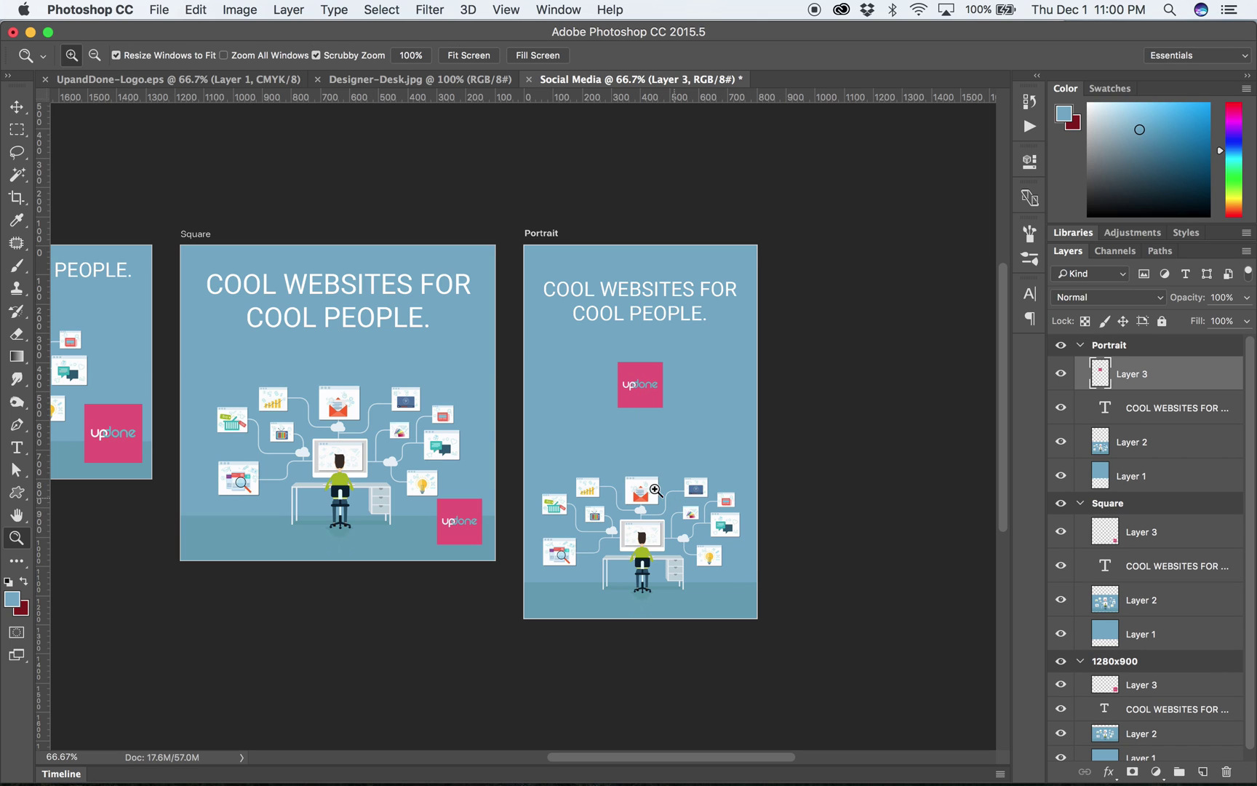
key(ctrl+minus)
scroll(511, 471, left, 5)
scroll(511, 471, left, 2)
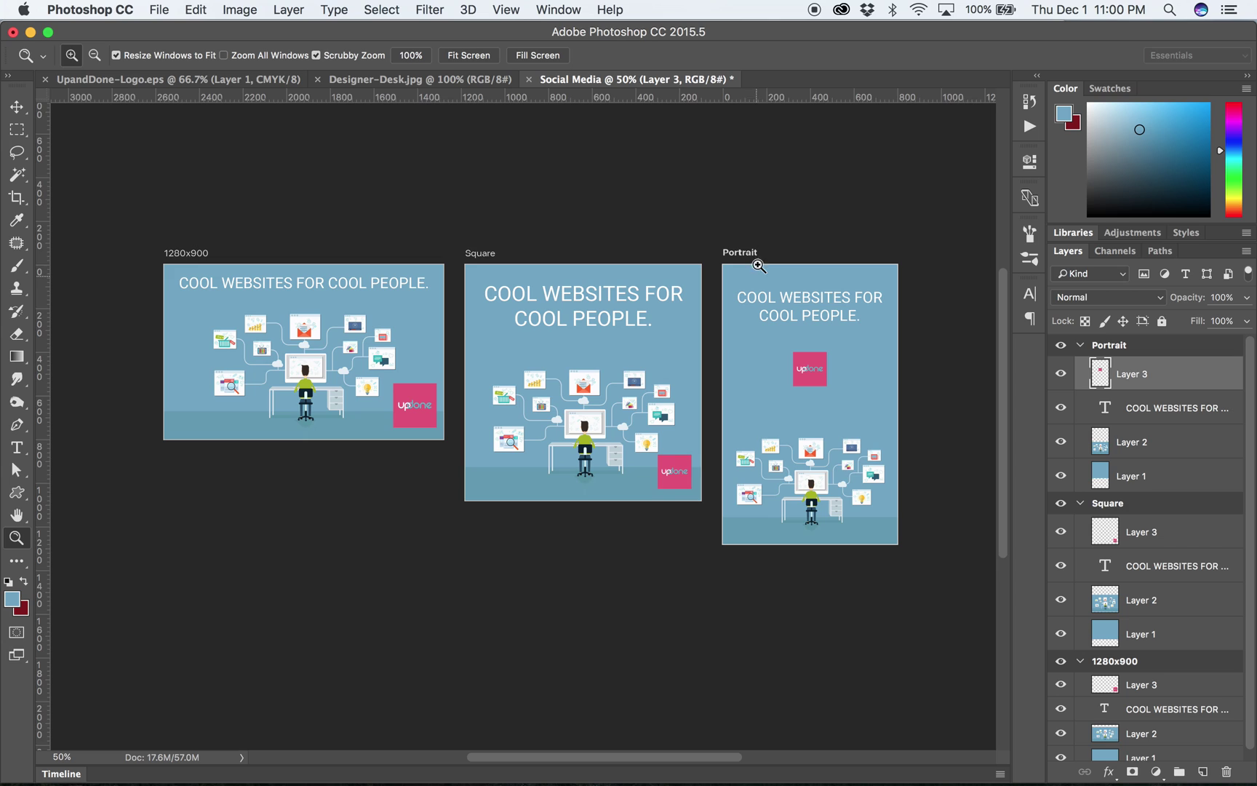
Start File > Export > Artboards to Files with Documents as the destination
click(161, 9)
mouse_move(213, 251)
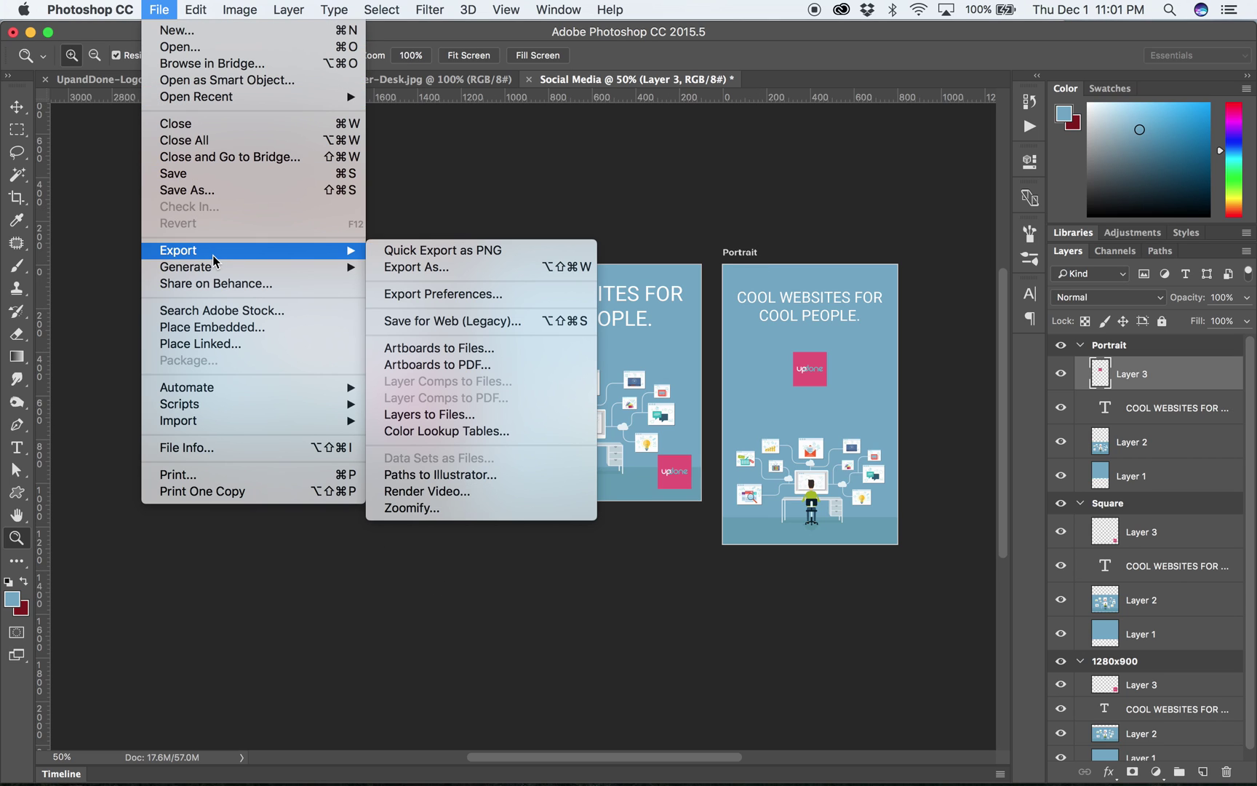
click(415, 350)
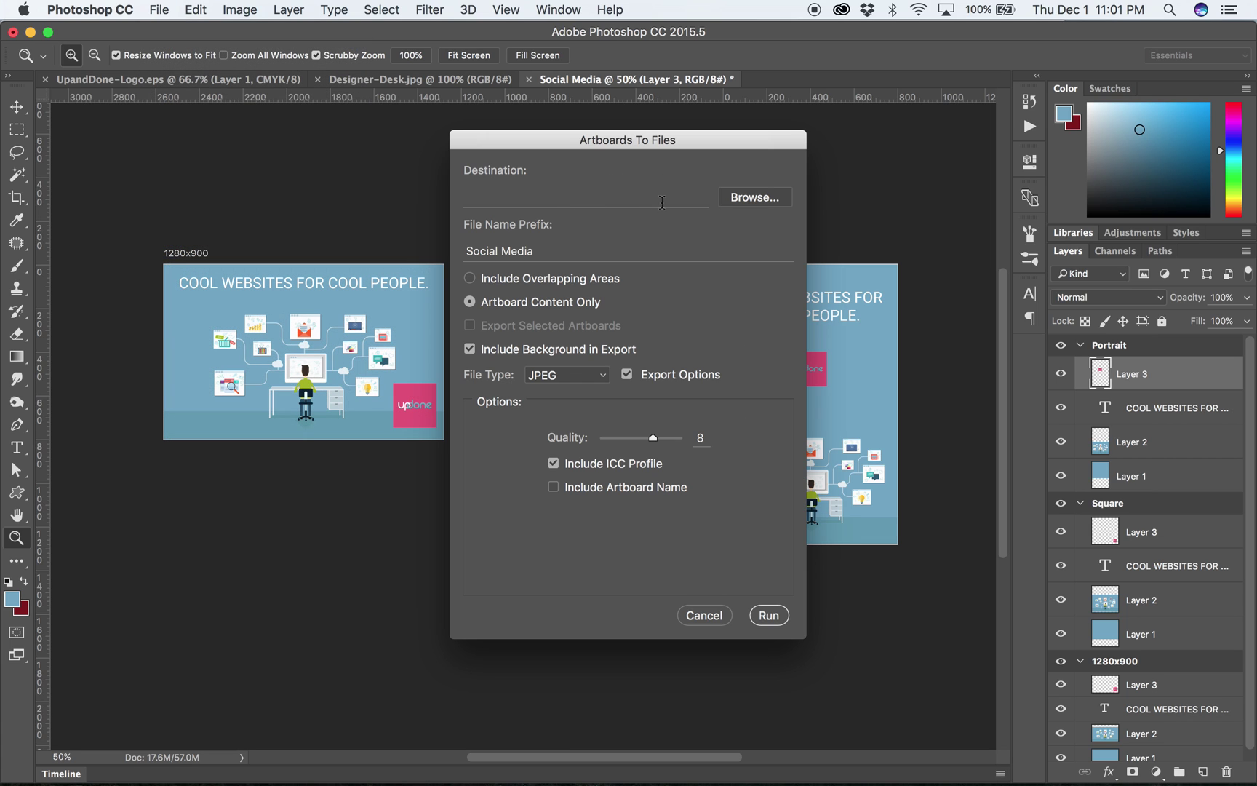
click(755, 203)
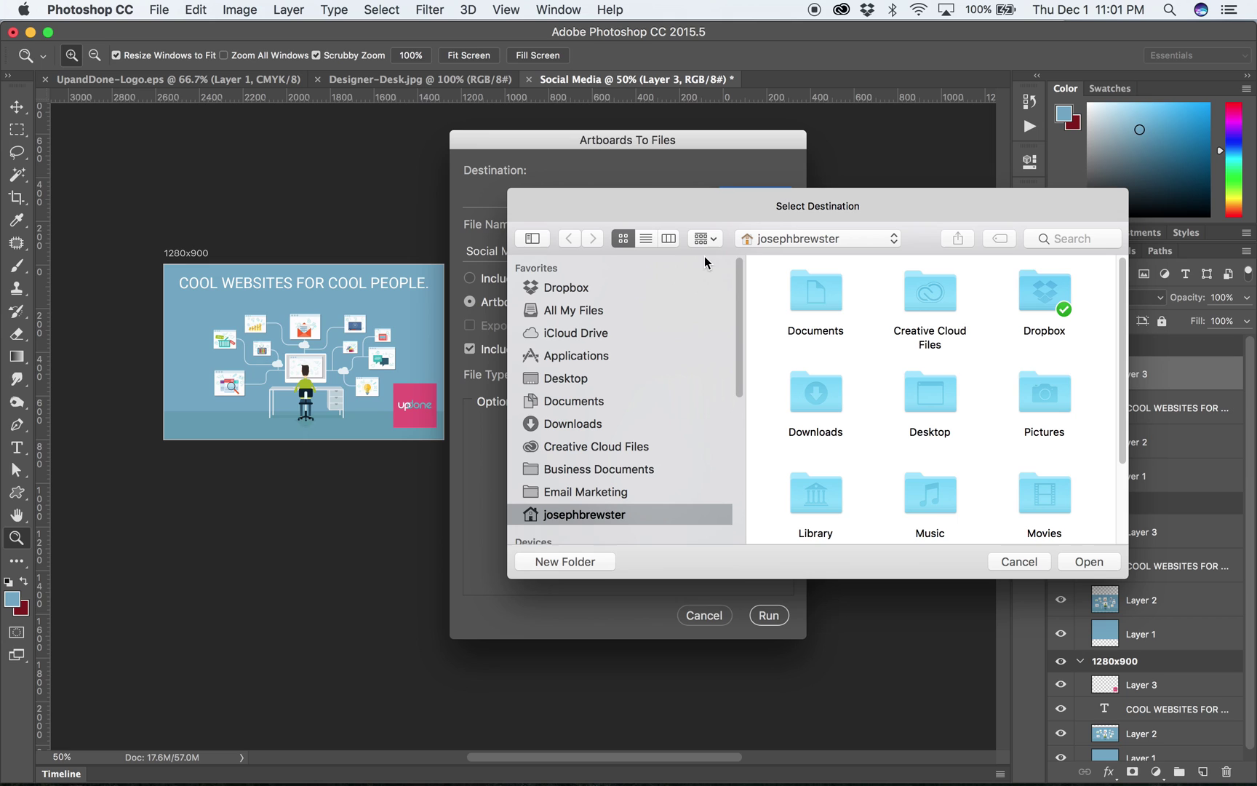
click(590, 401)
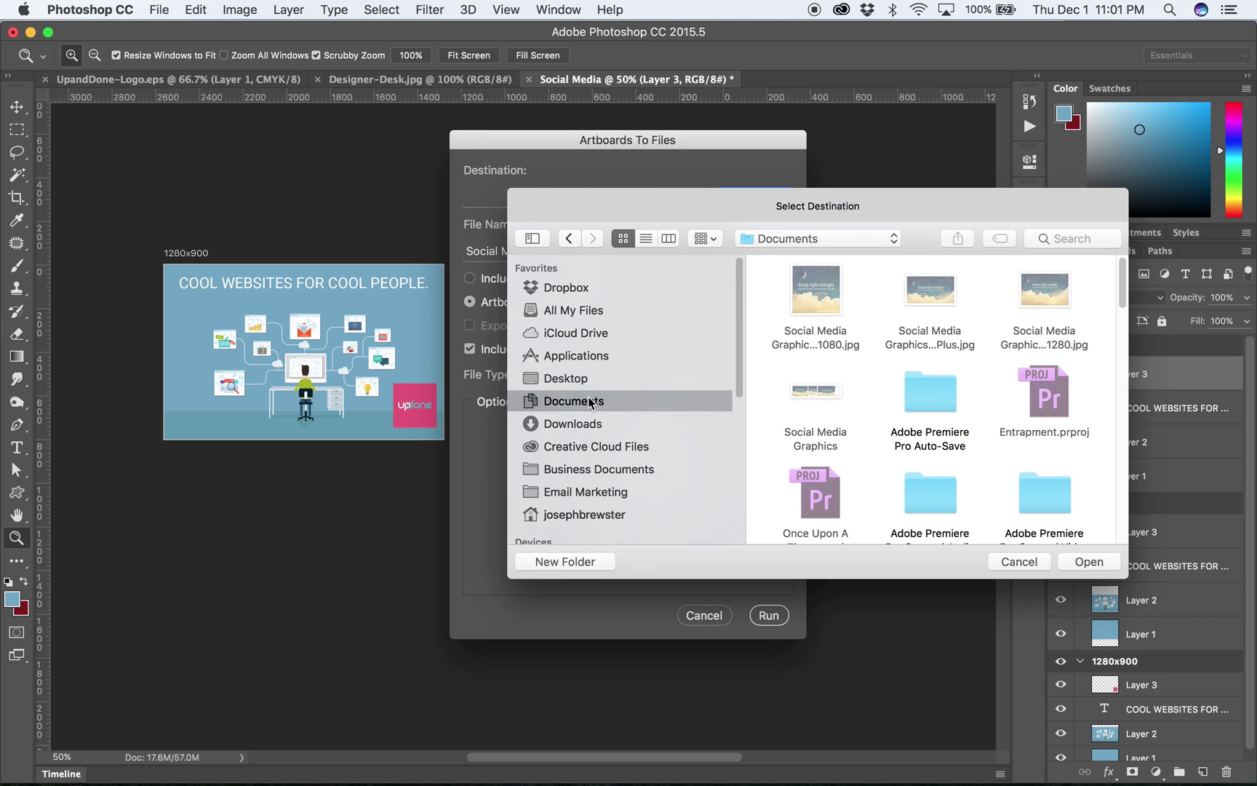
click(1063, 563)
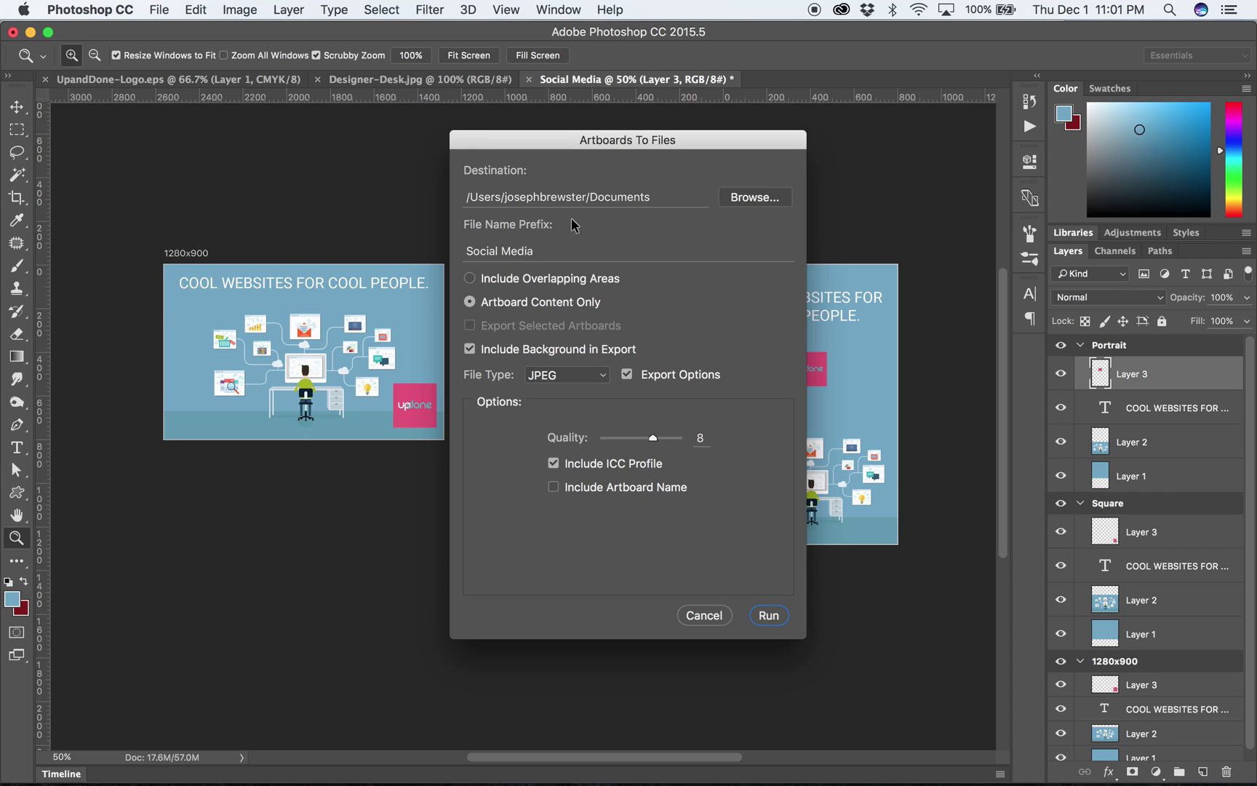
Set prefix 'Social Media -', export artboard content only as JPEG, and run
click(544, 254)
click(470, 301)
click(602, 375)
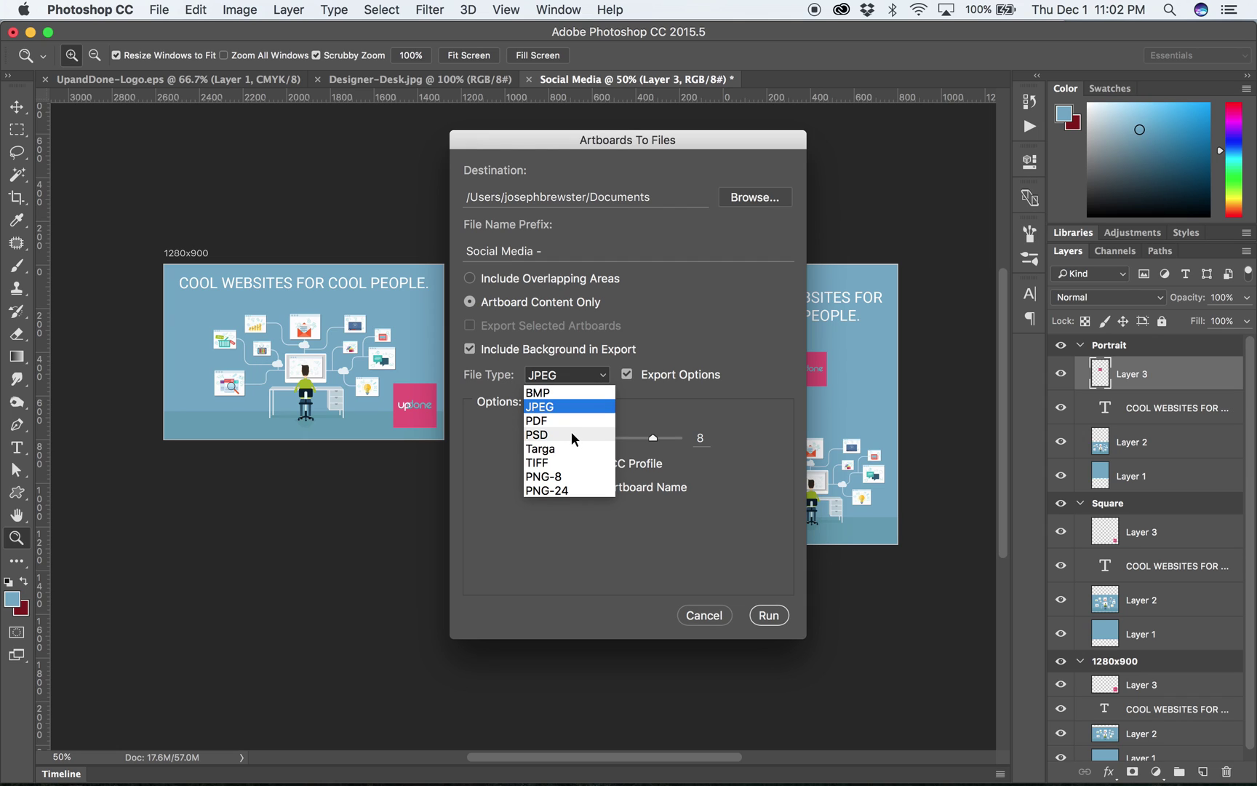
click(483, 485)
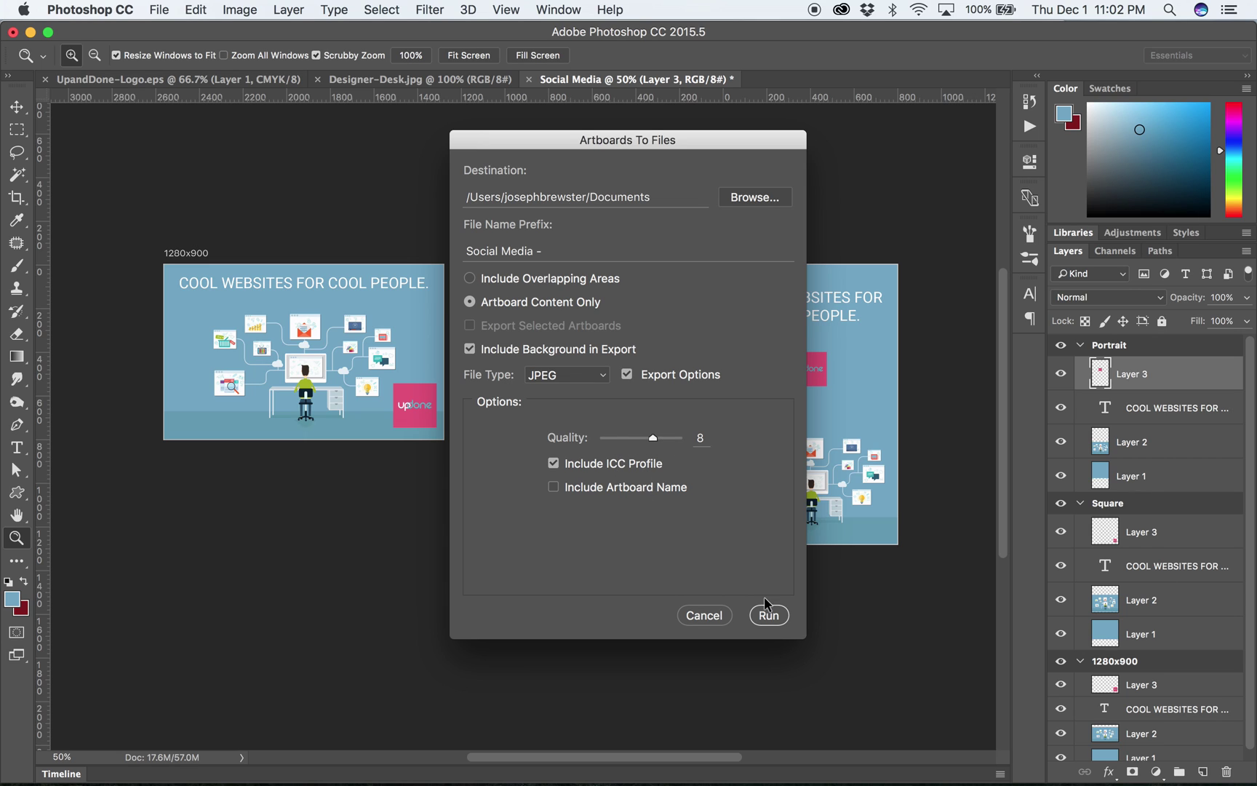
click(776, 619)
click(770, 615)
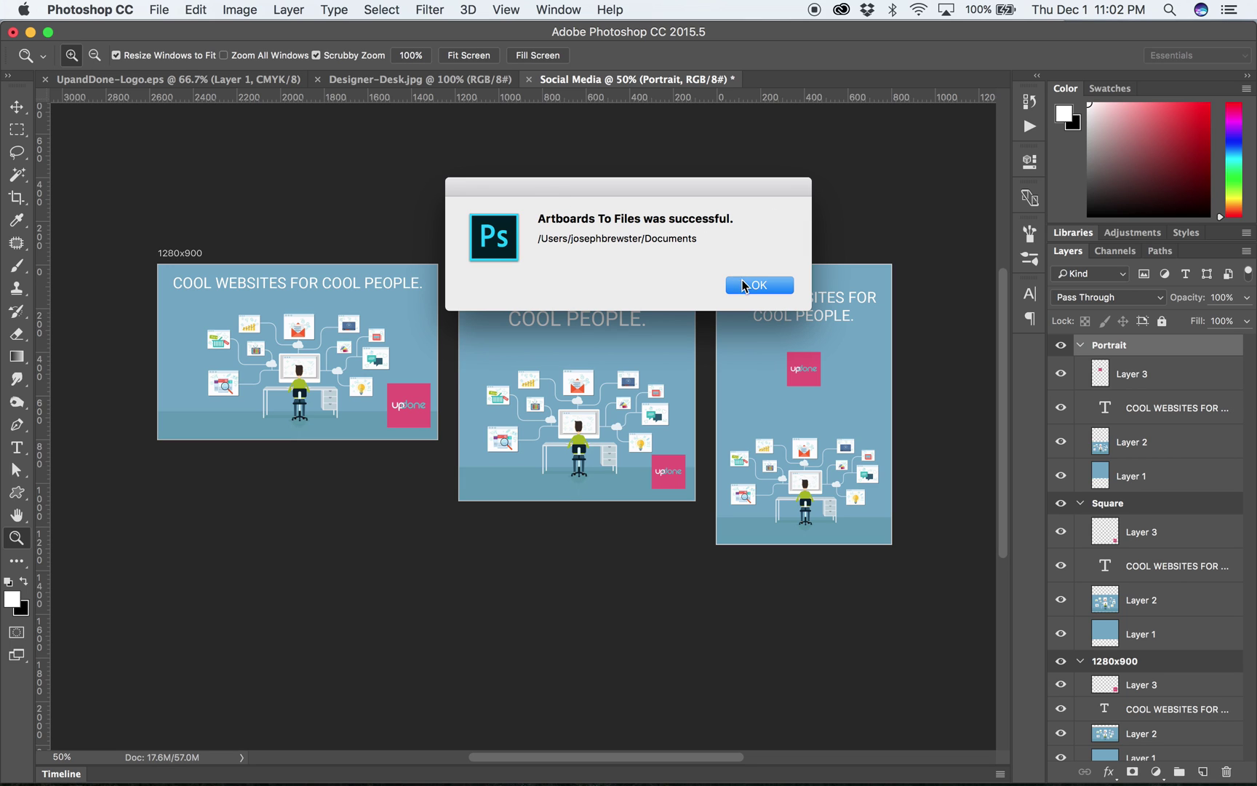
Dismiss the success message and select the exported Portrait JPEG in Finder's Documents folder
click(752, 285)
mouse_move(269, 782)
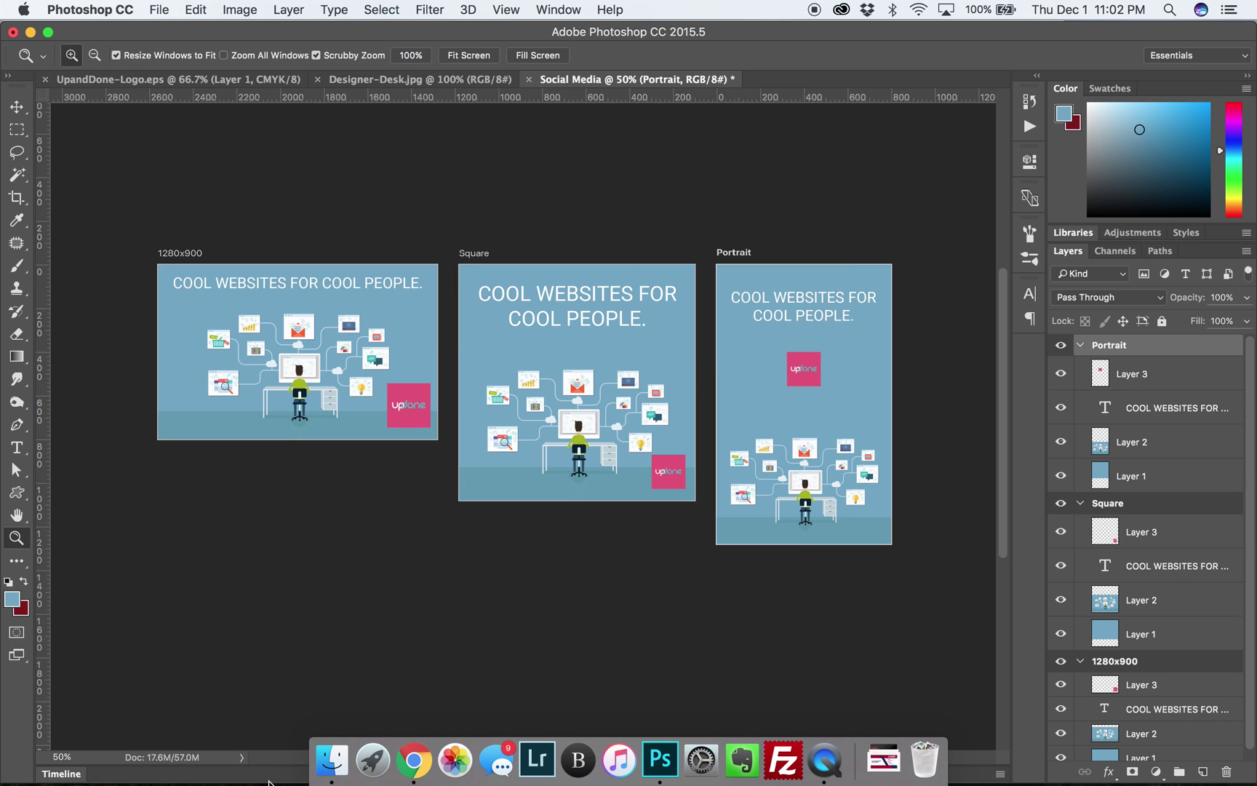
click(331, 760)
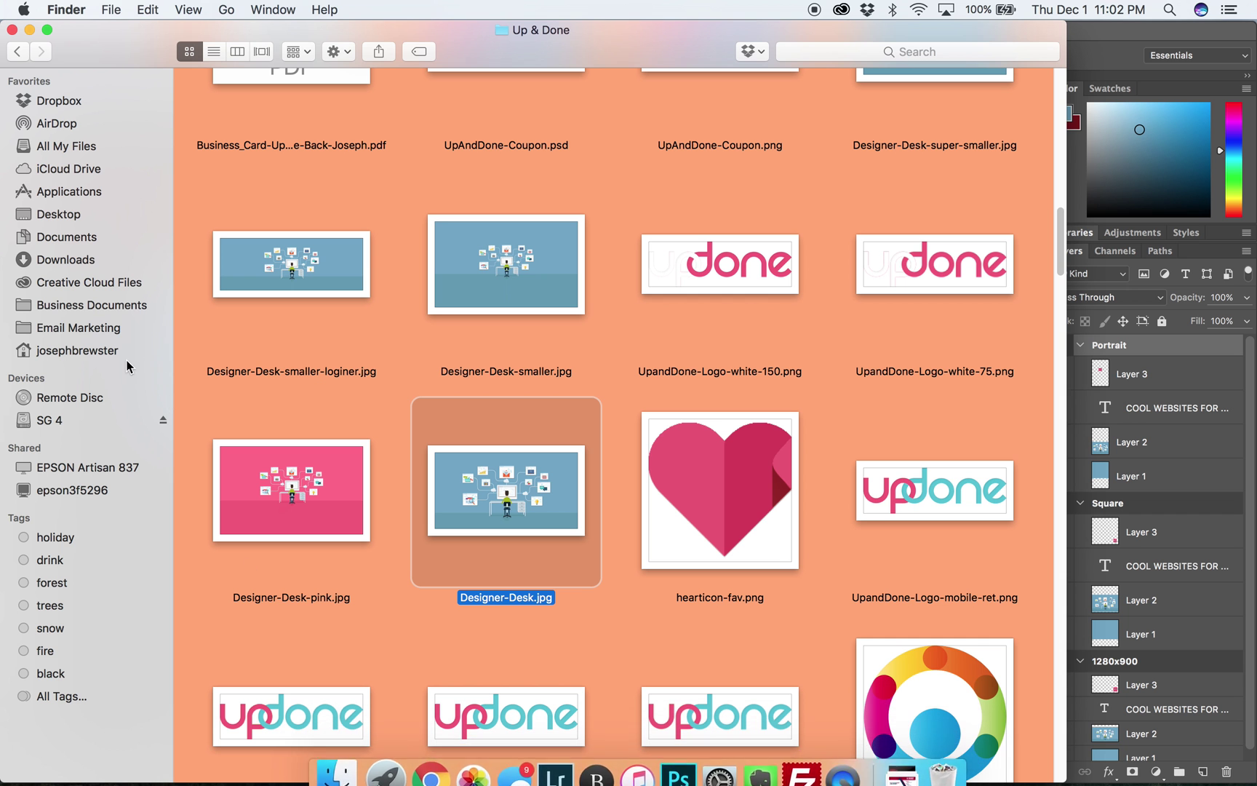
click(58, 239)
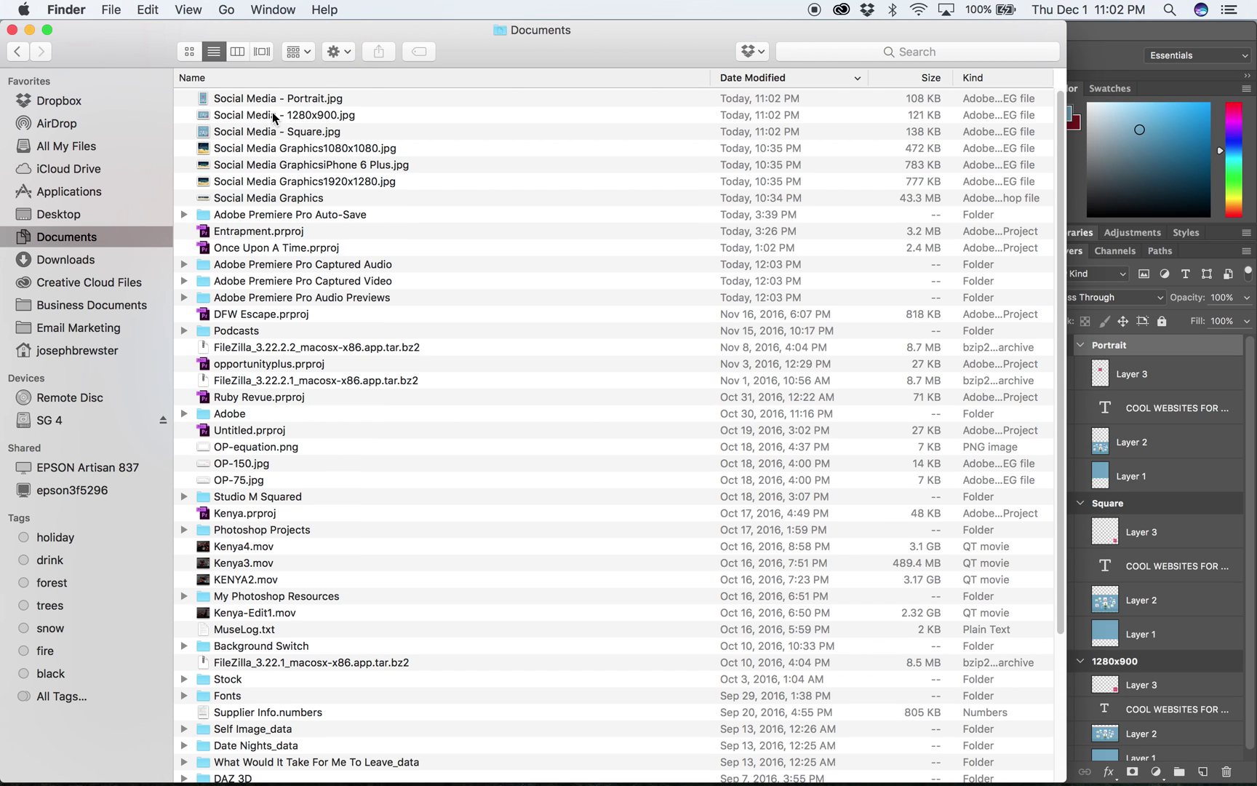
click(292, 96)
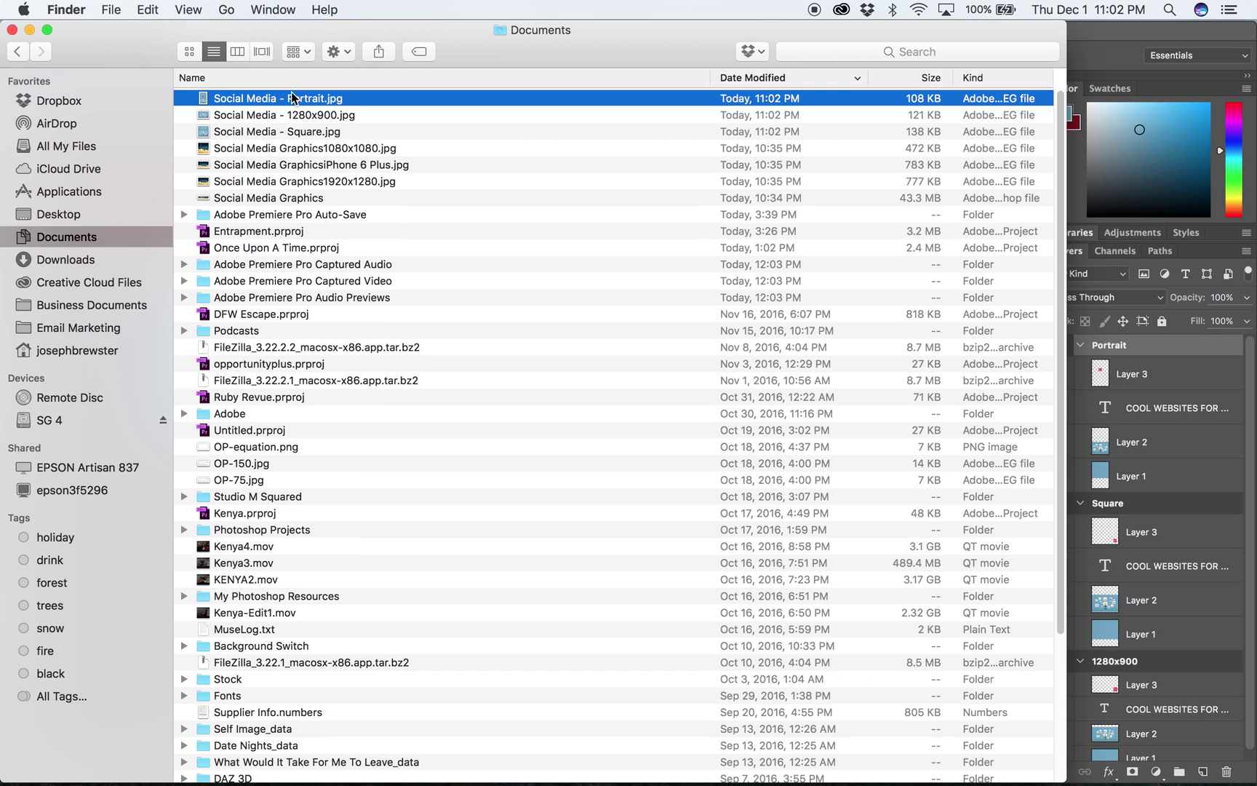
click(288, 113)
click(289, 99)
Quick Look through the three Social Media JPGs, then return to Photoshop
key(space)
key(Down)
key(Down)
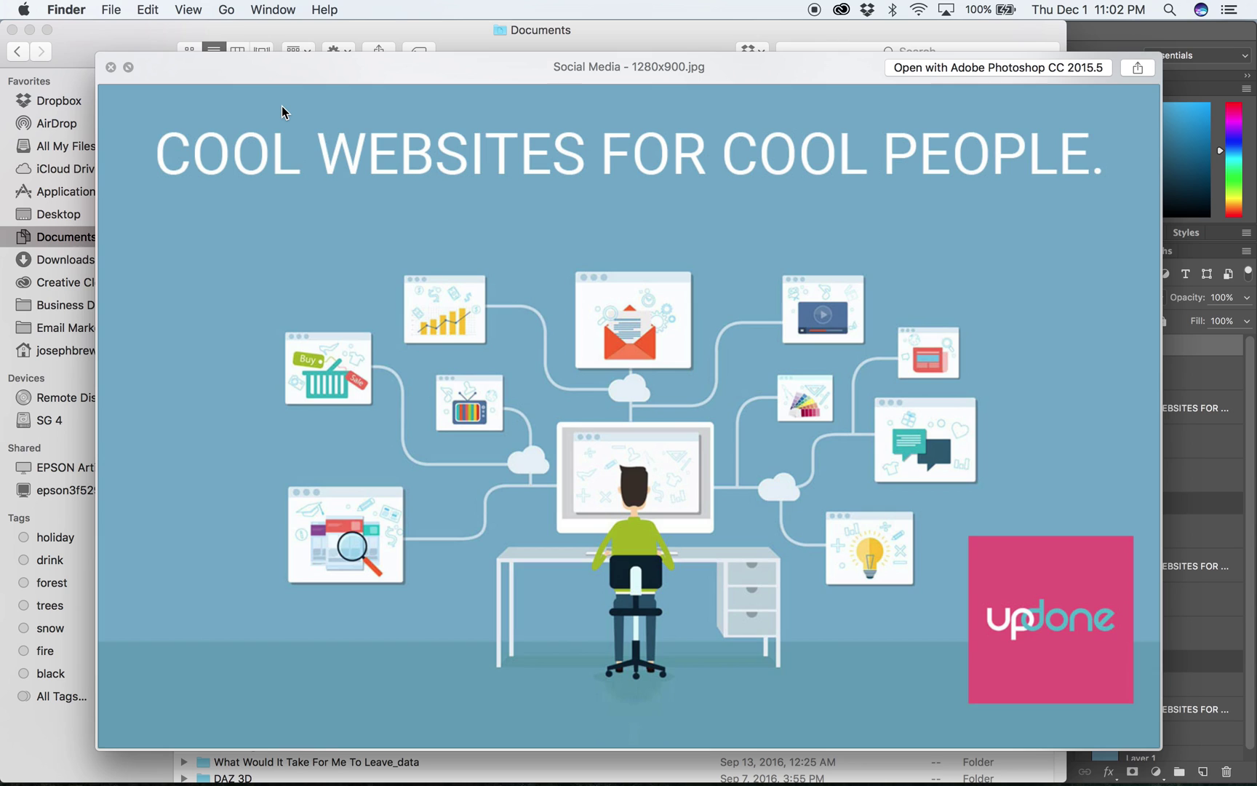
key(Up)
key(Up)
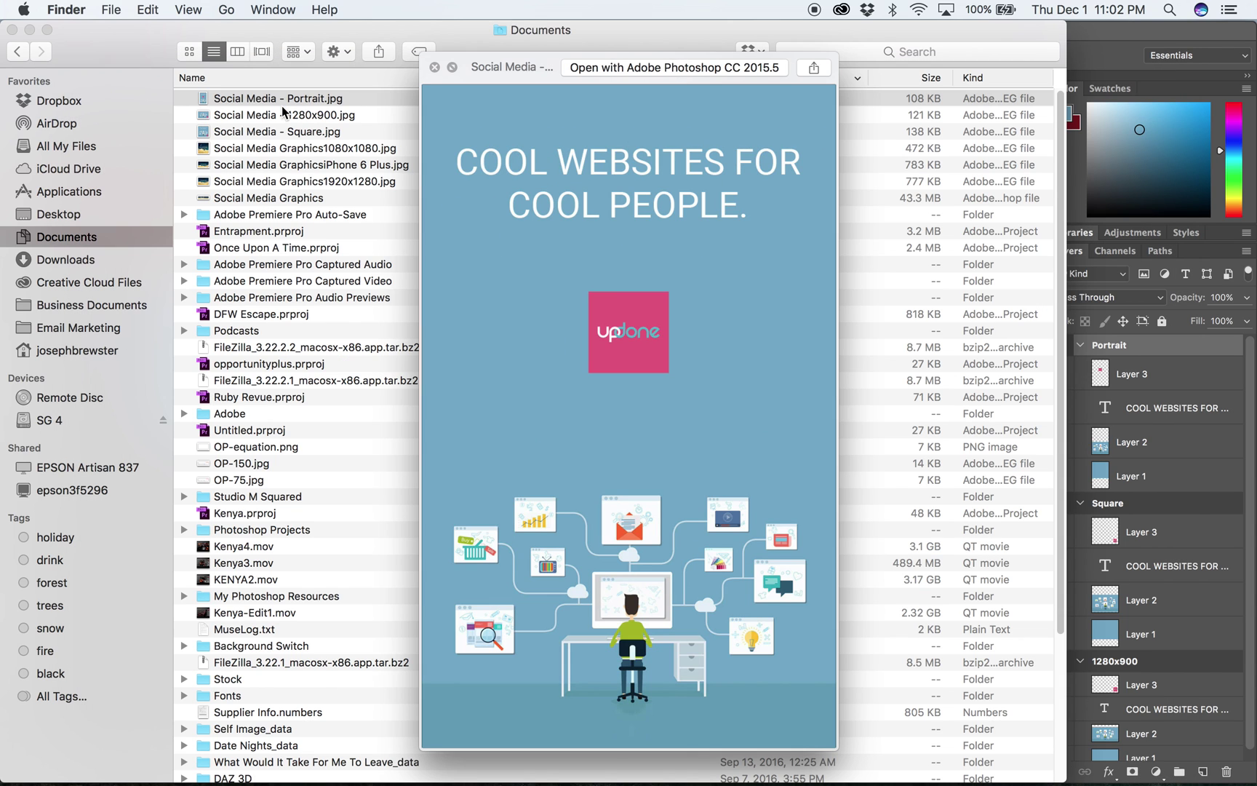
click(435, 66)
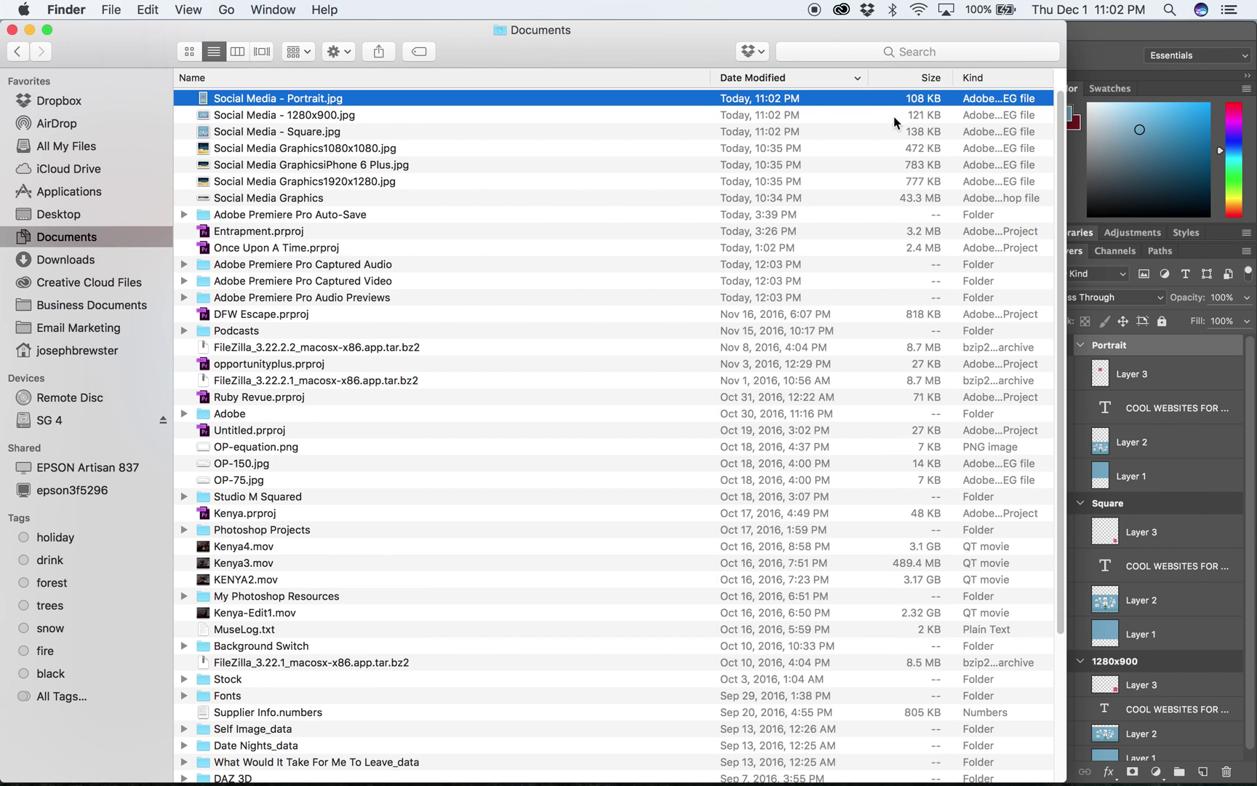
click(1099, 60)
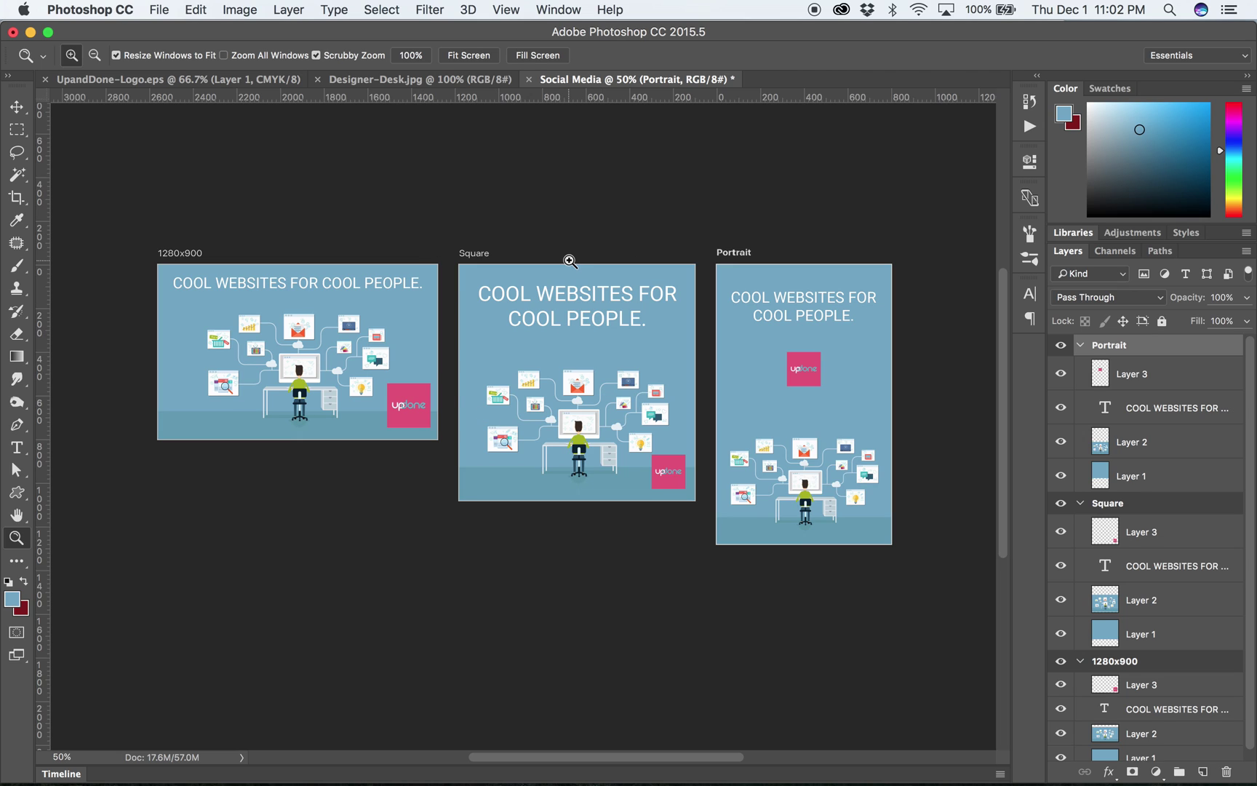
Open the 2016 NYE document from File > Open Recent
scroll(570, 261, down, 2)
scroll(569, 261, right, 2)
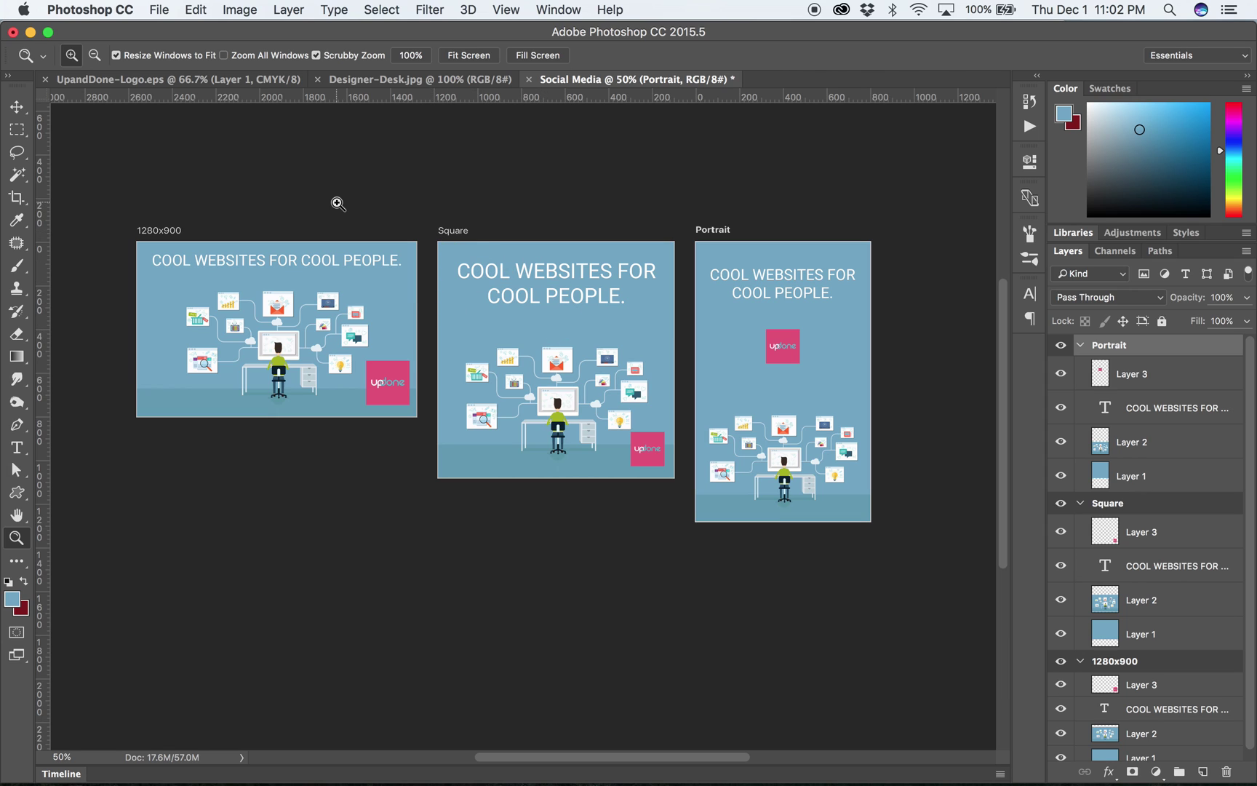
click(160, 10)
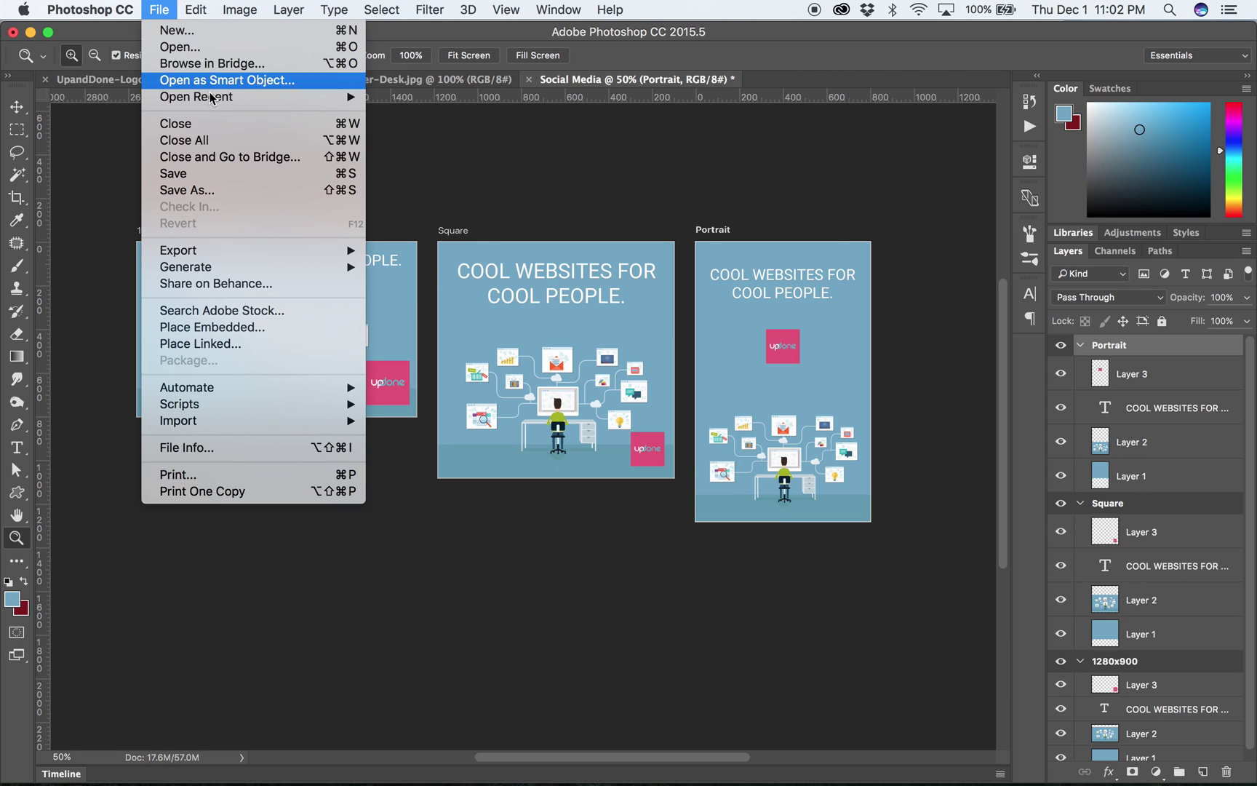
mouse_move(226, 98)
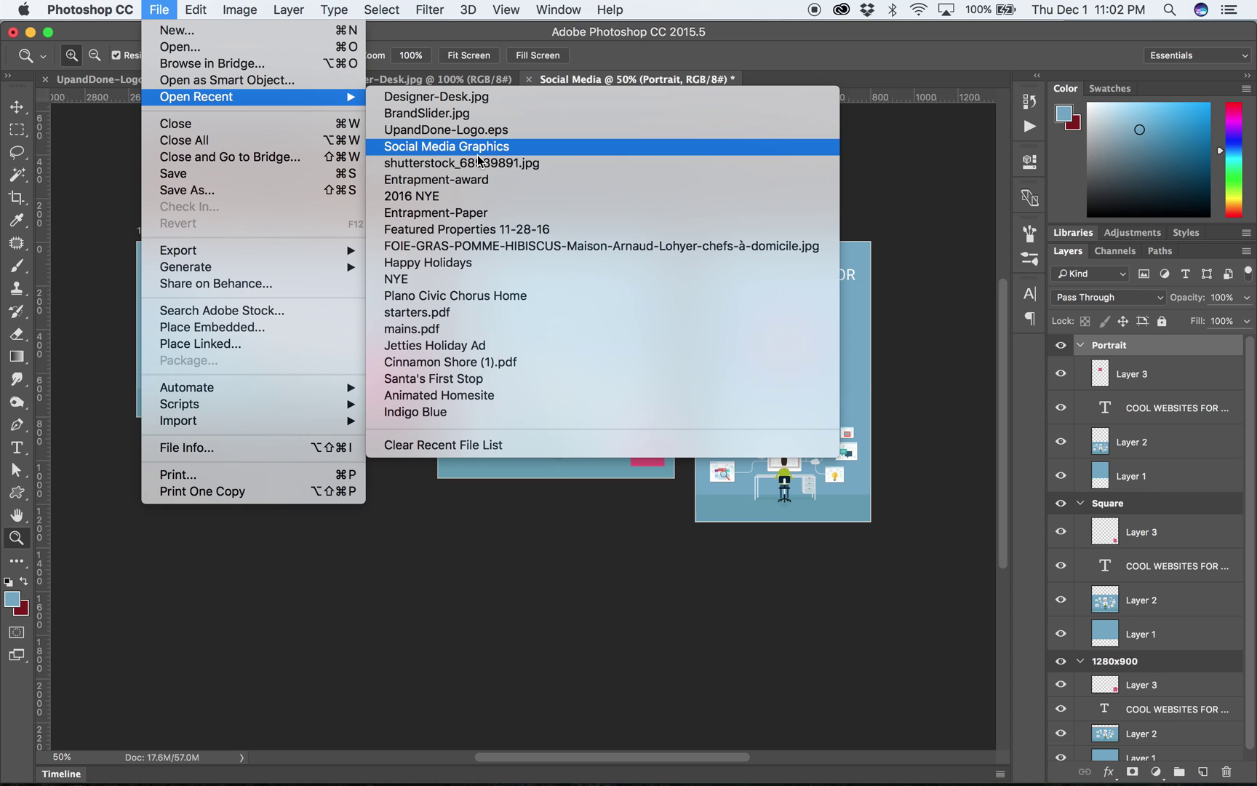
click(478, 198)
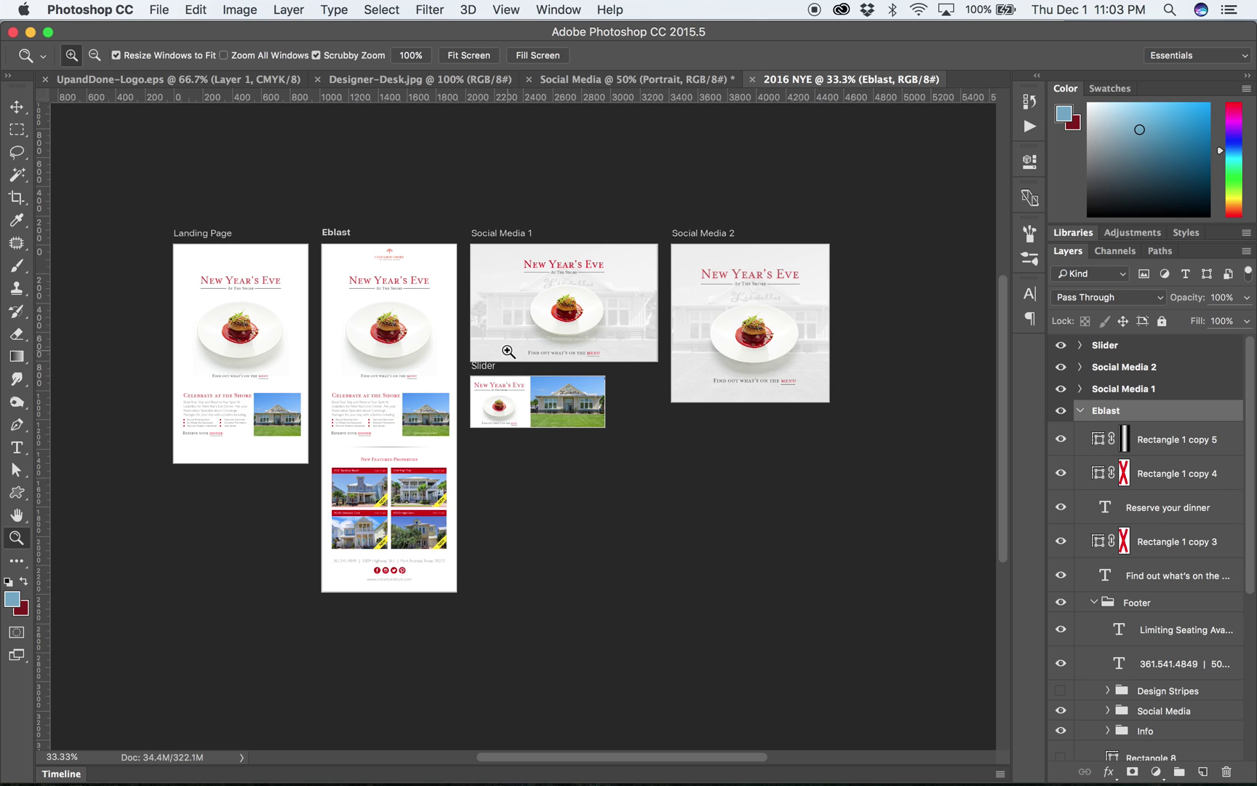
Collapse the Eblast group, then close 2016 NYE choosing Don't Save
click(1080, 411)
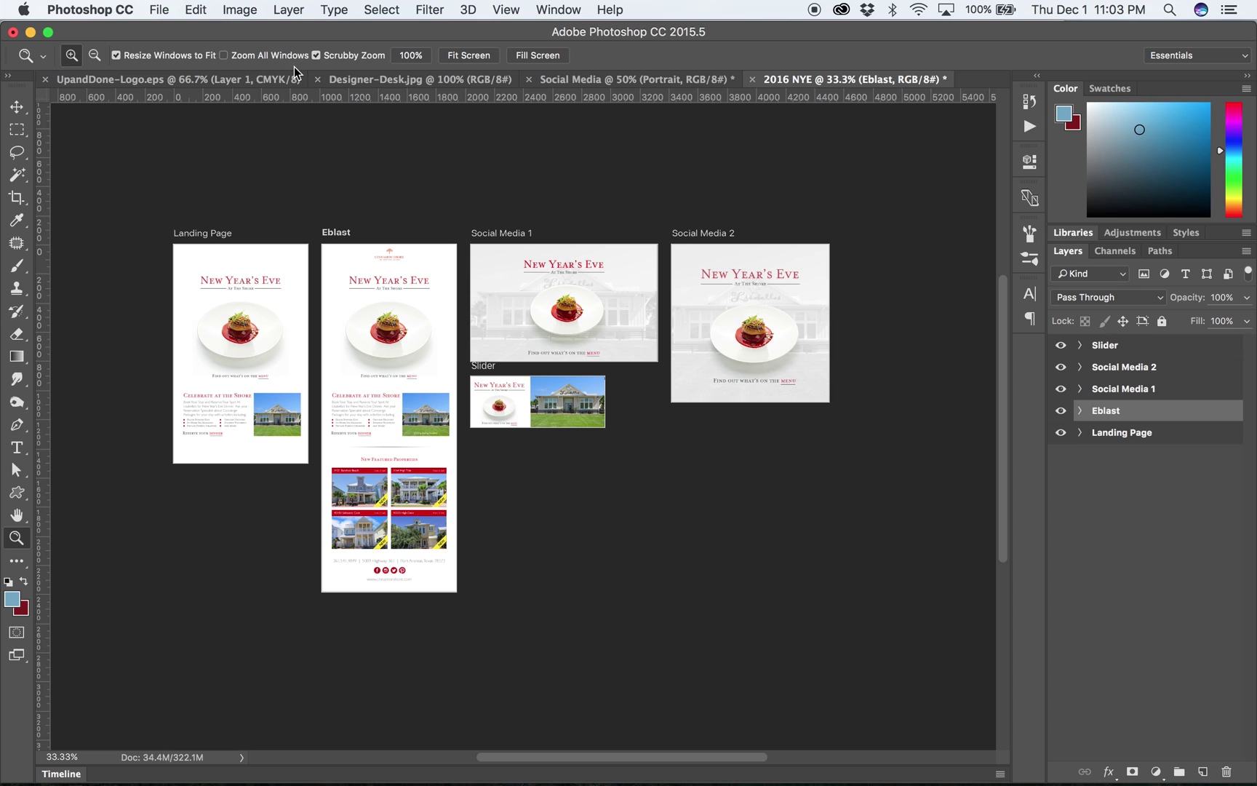
click(752, 80)
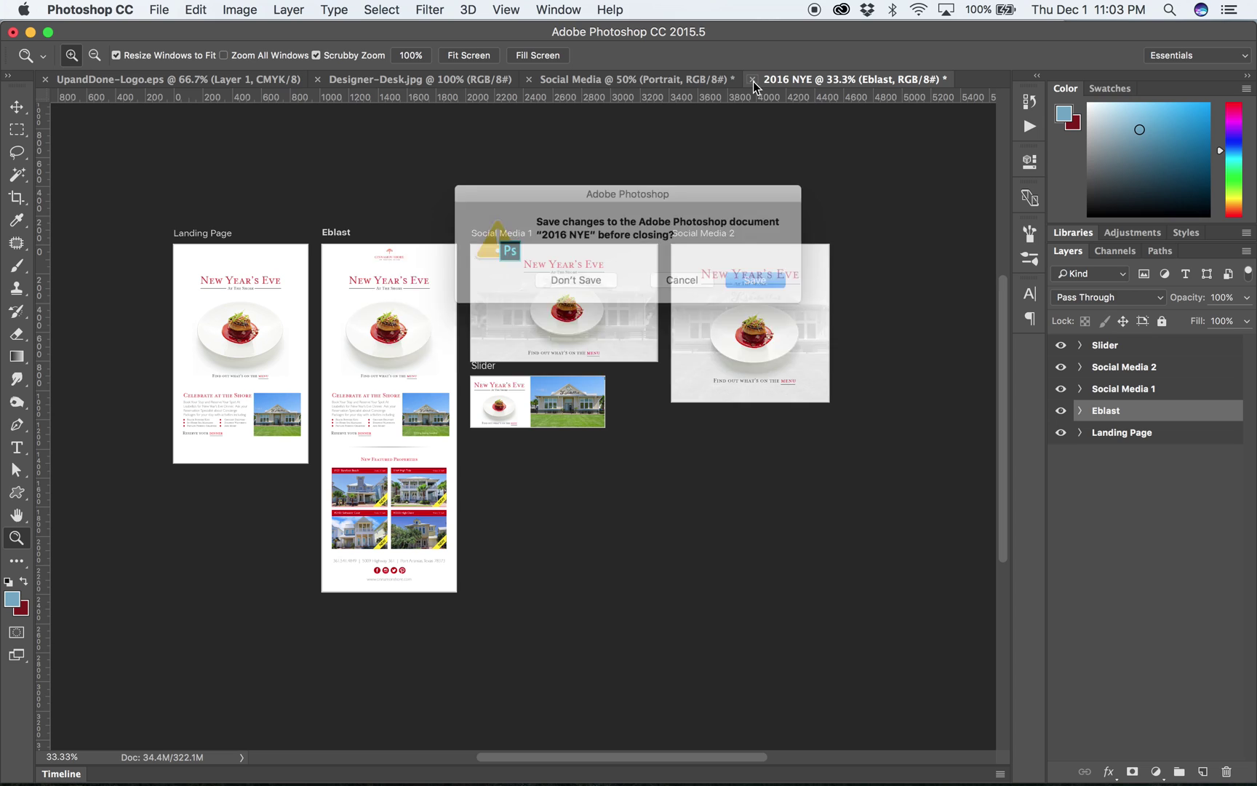
click(597, 288)
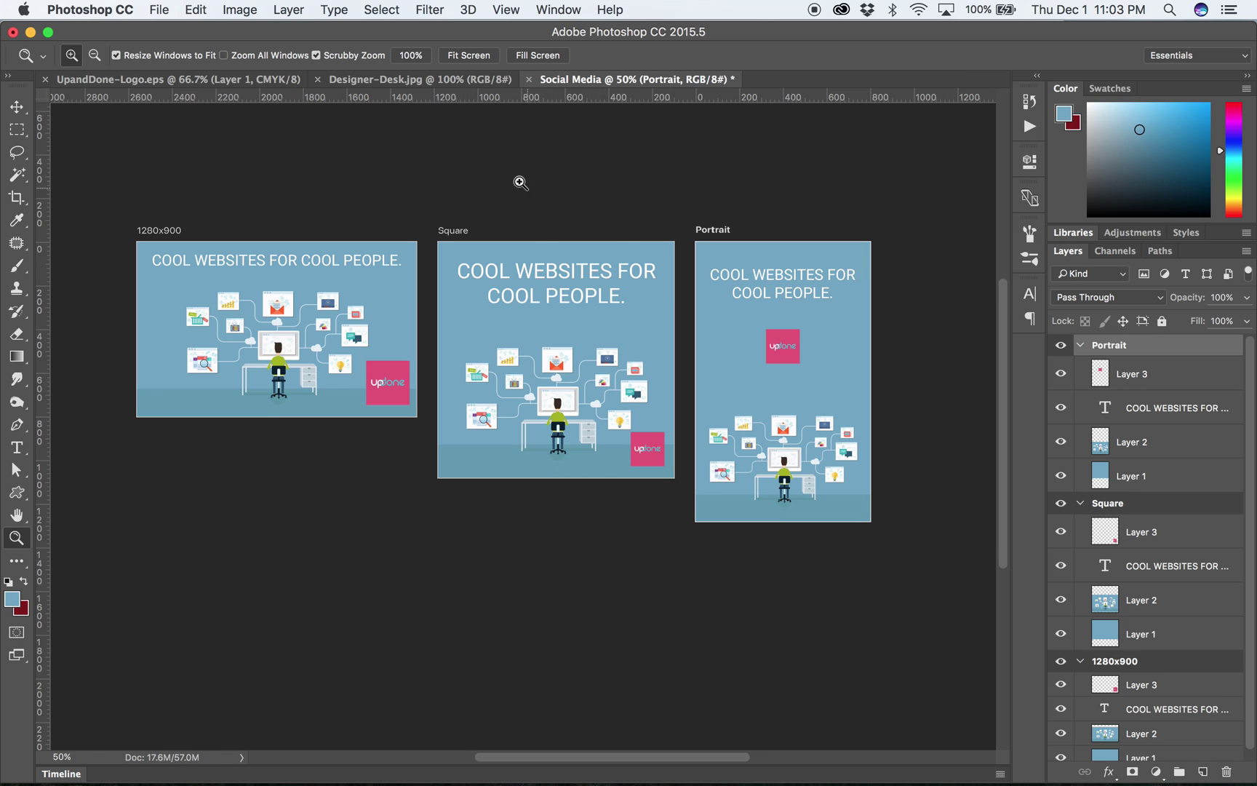
In Designer-Desk, convert Background to Layer 0 and make it Artboard 1 via Artboard from Layers
click(451, 80)
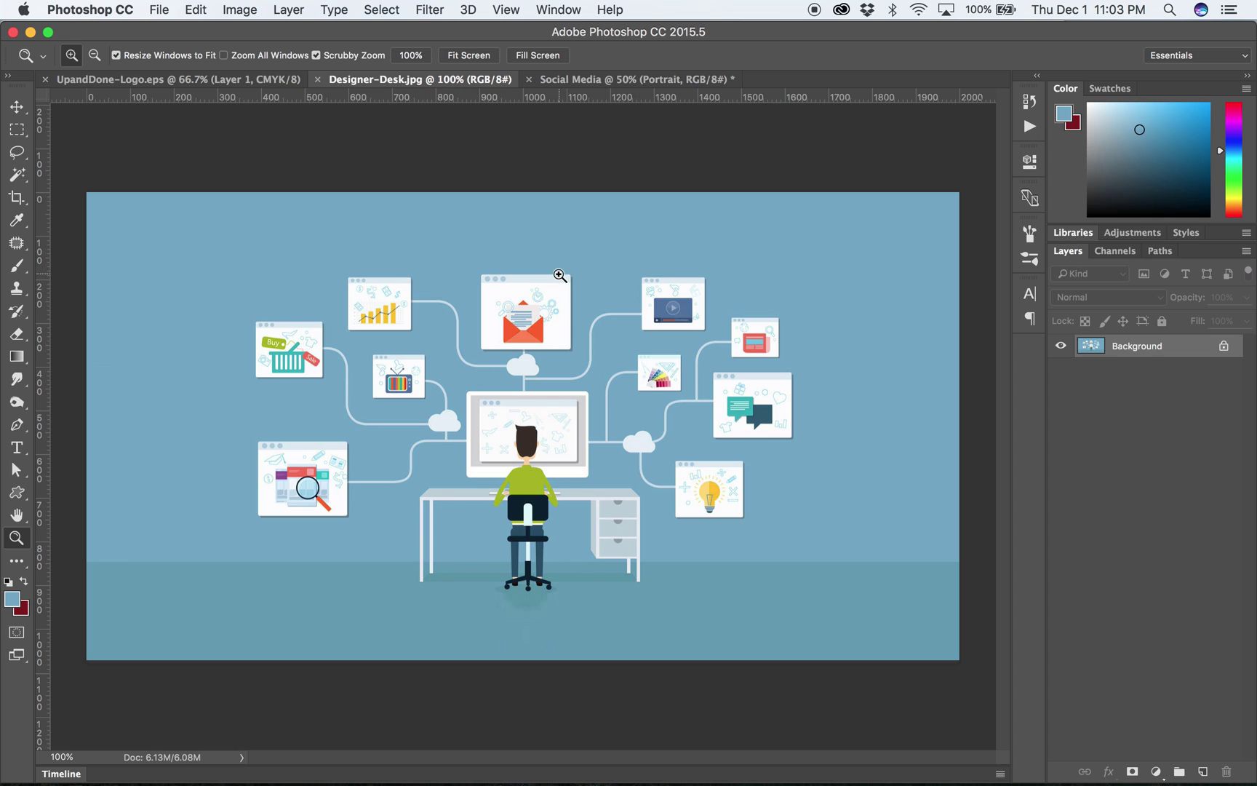
key(v)
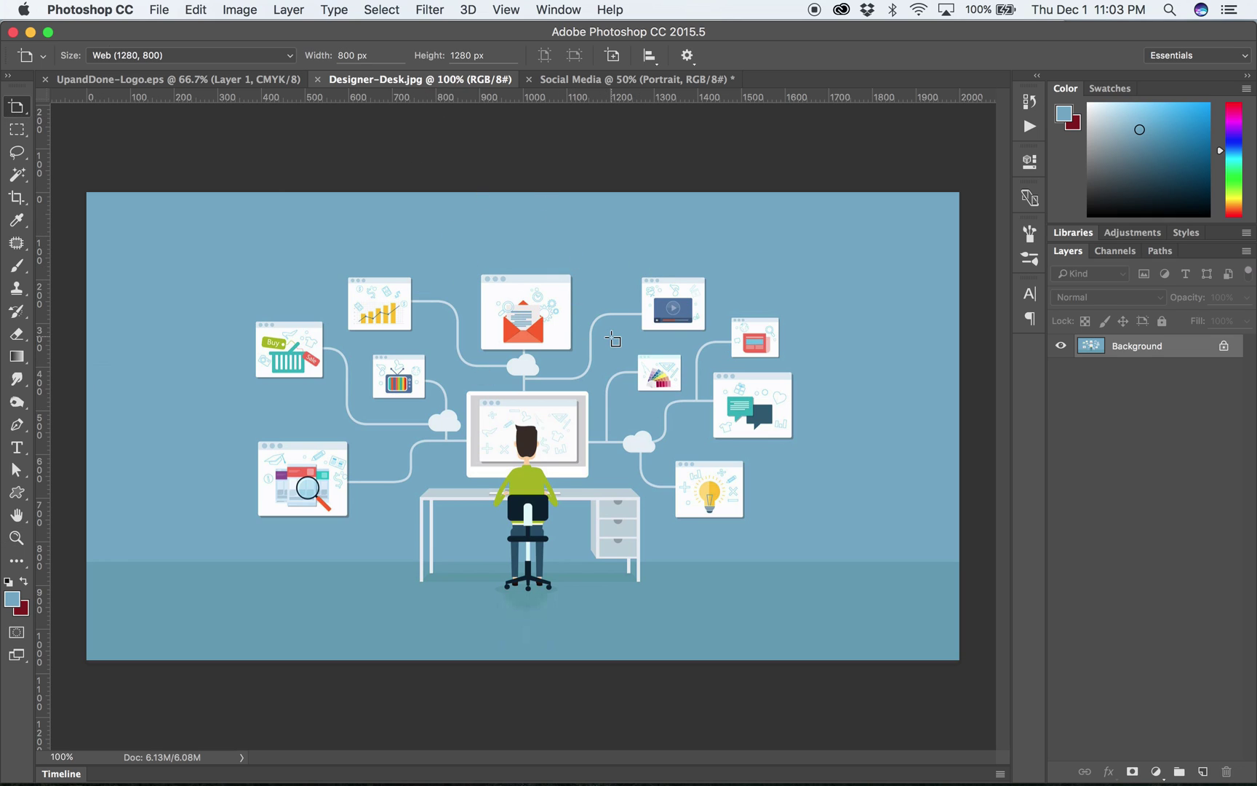
double_click(1137, 349)
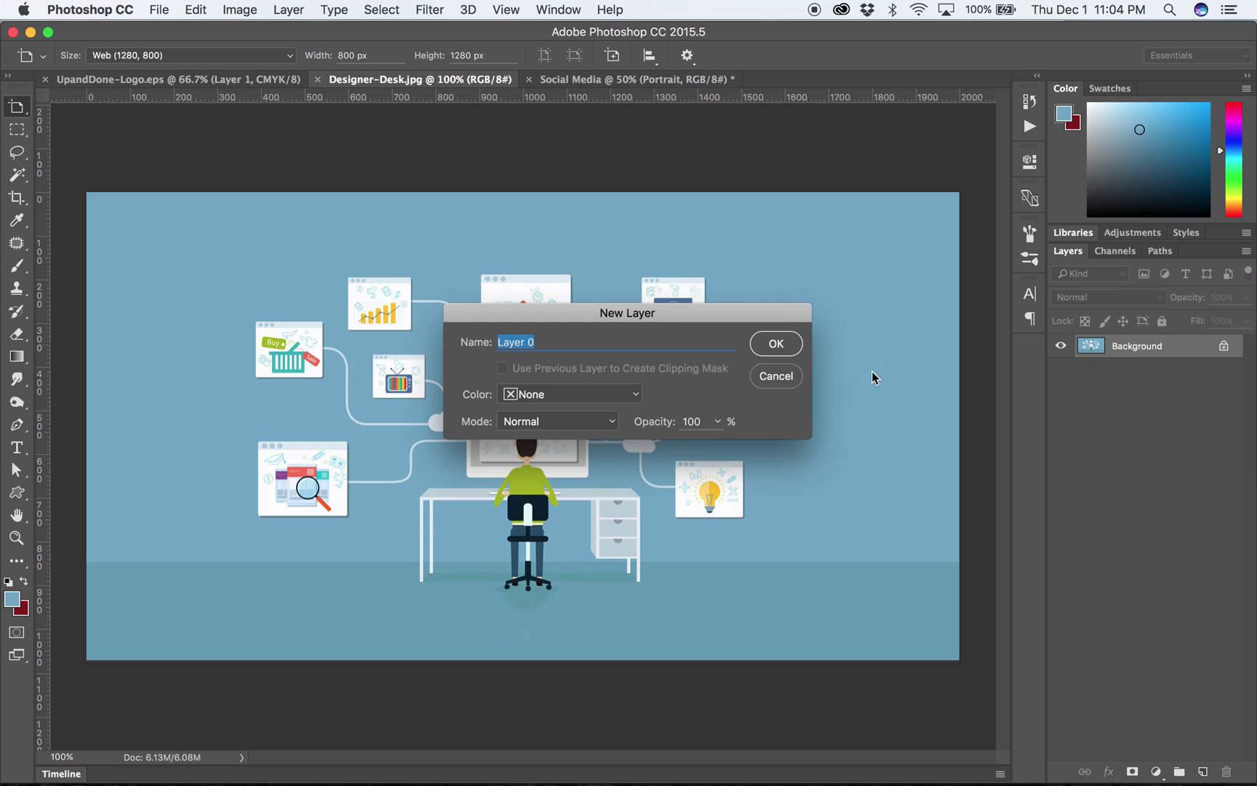
click(784, 344)
right_click(1120, 347)
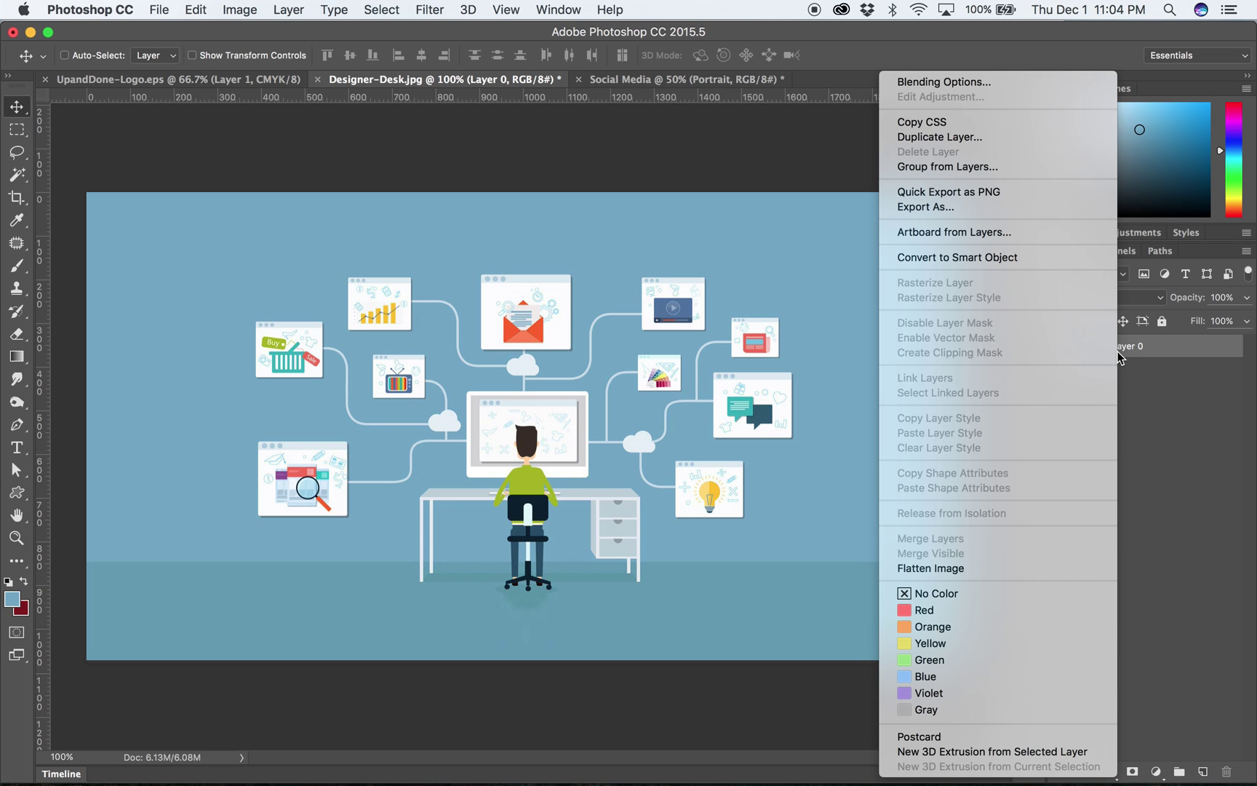
click(1038, 233)
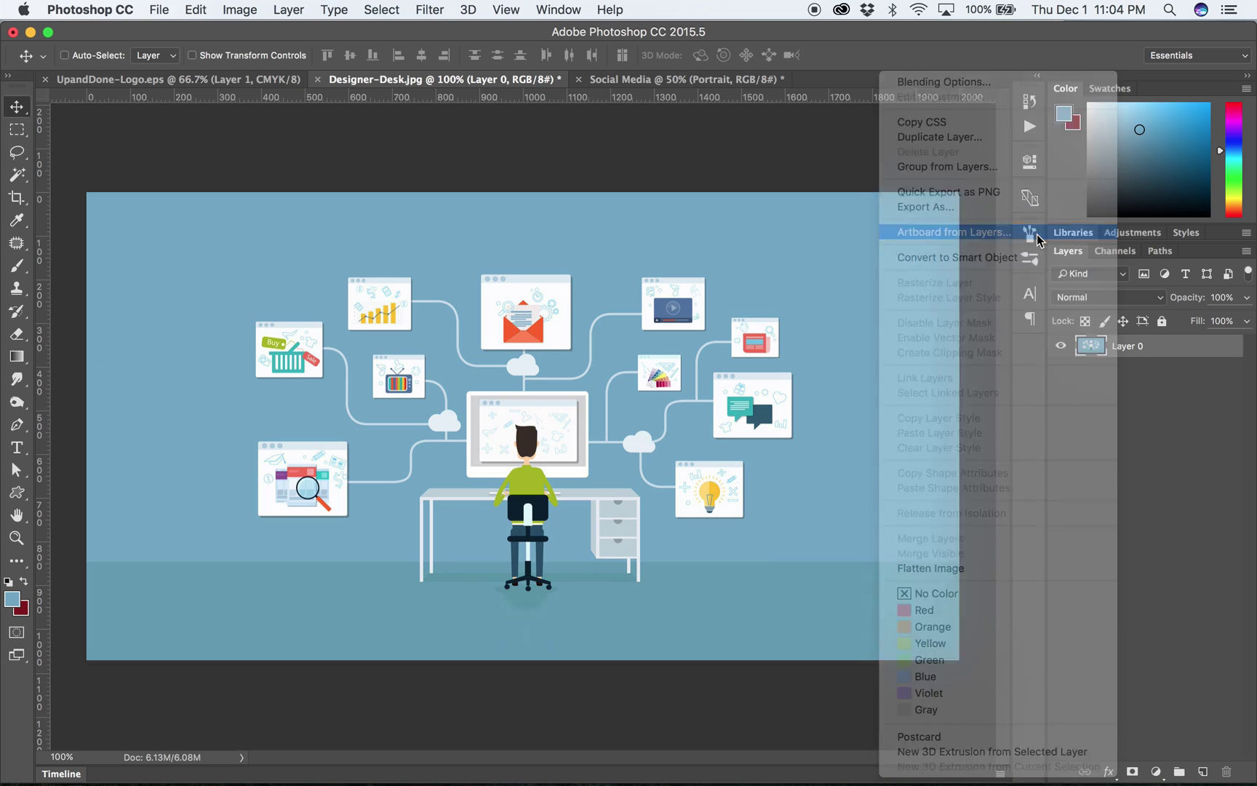
click(756, 339)
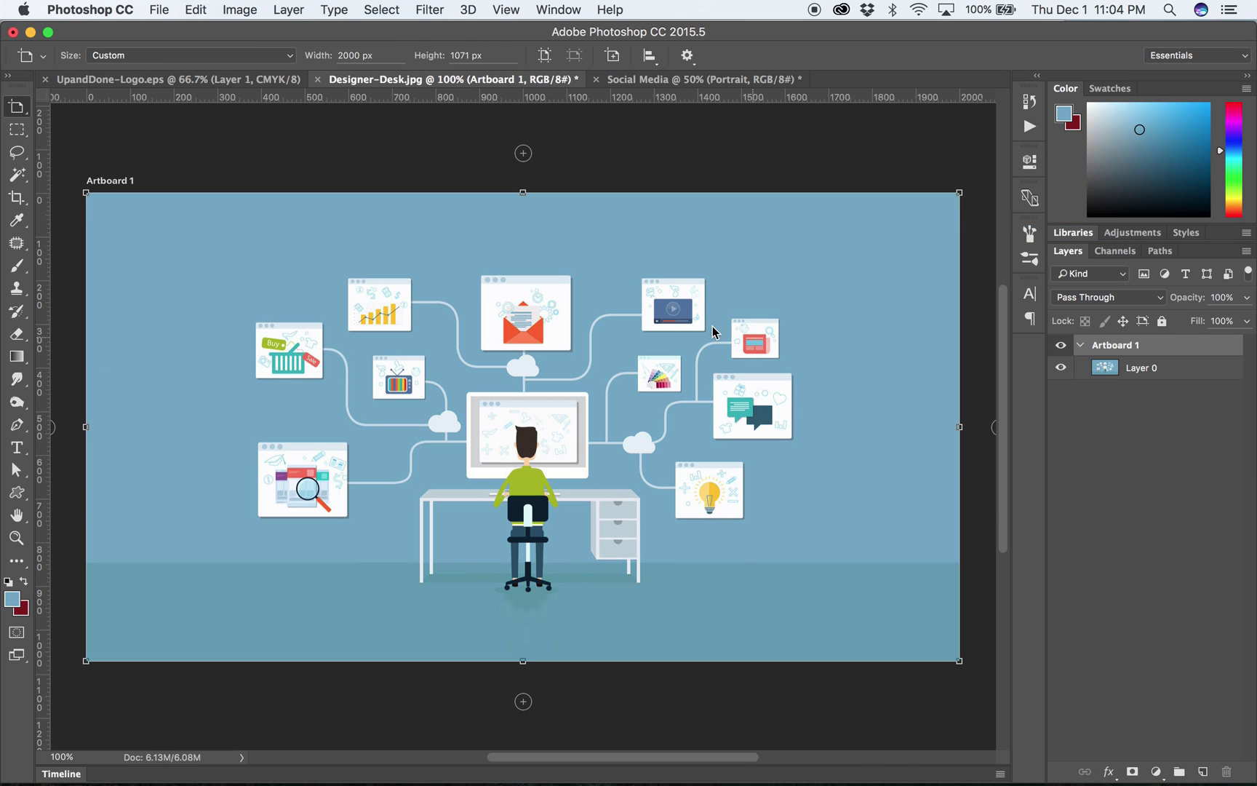
Copy the pink logo from UpandDone-Logo into Designer-Desk, shrink it, and place it left of Artboard 1
key(z)
alt+click(454, 368)
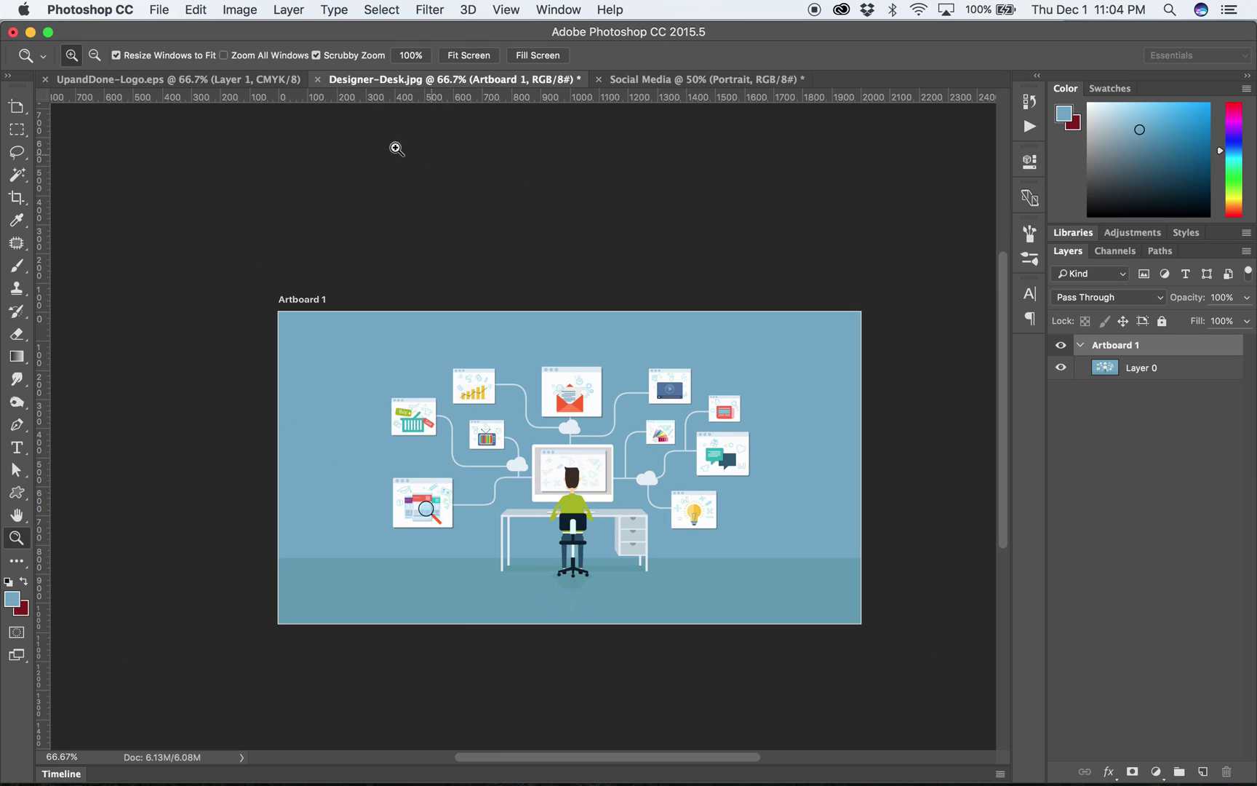
click(264, 85)
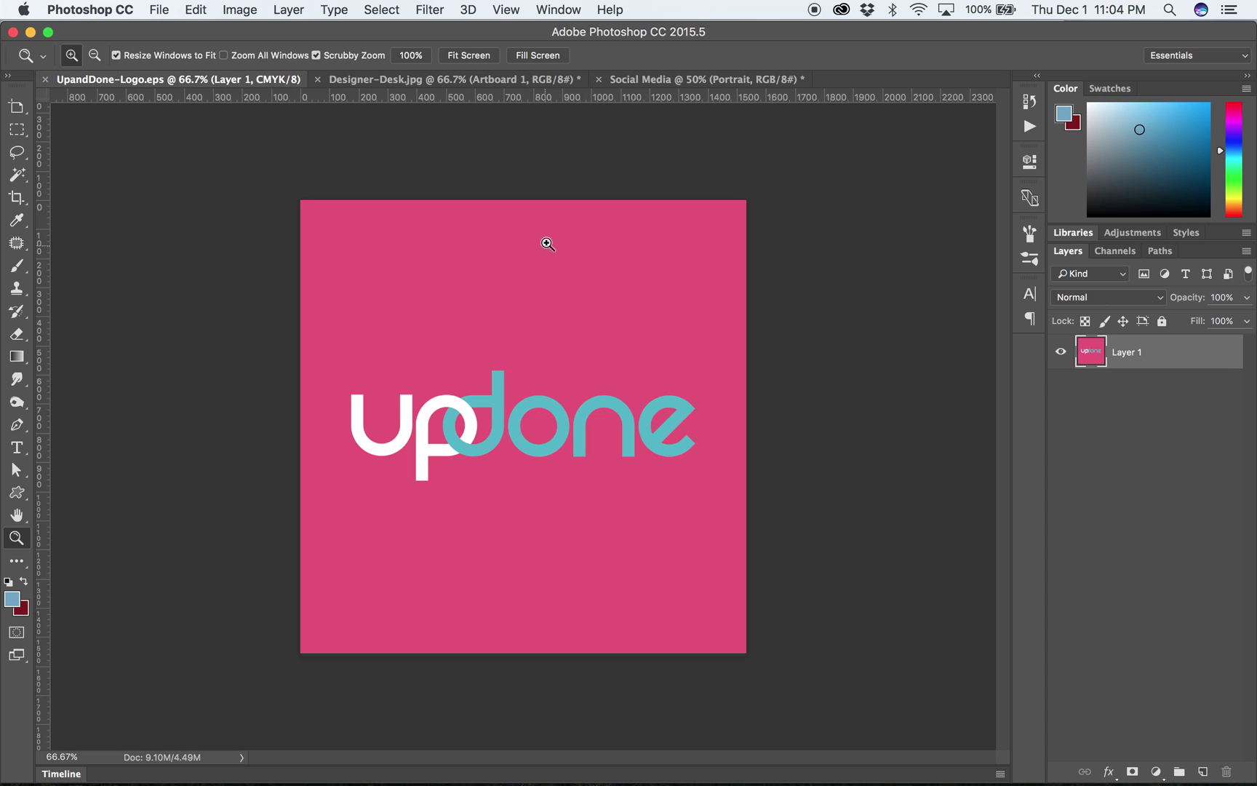
key(v)
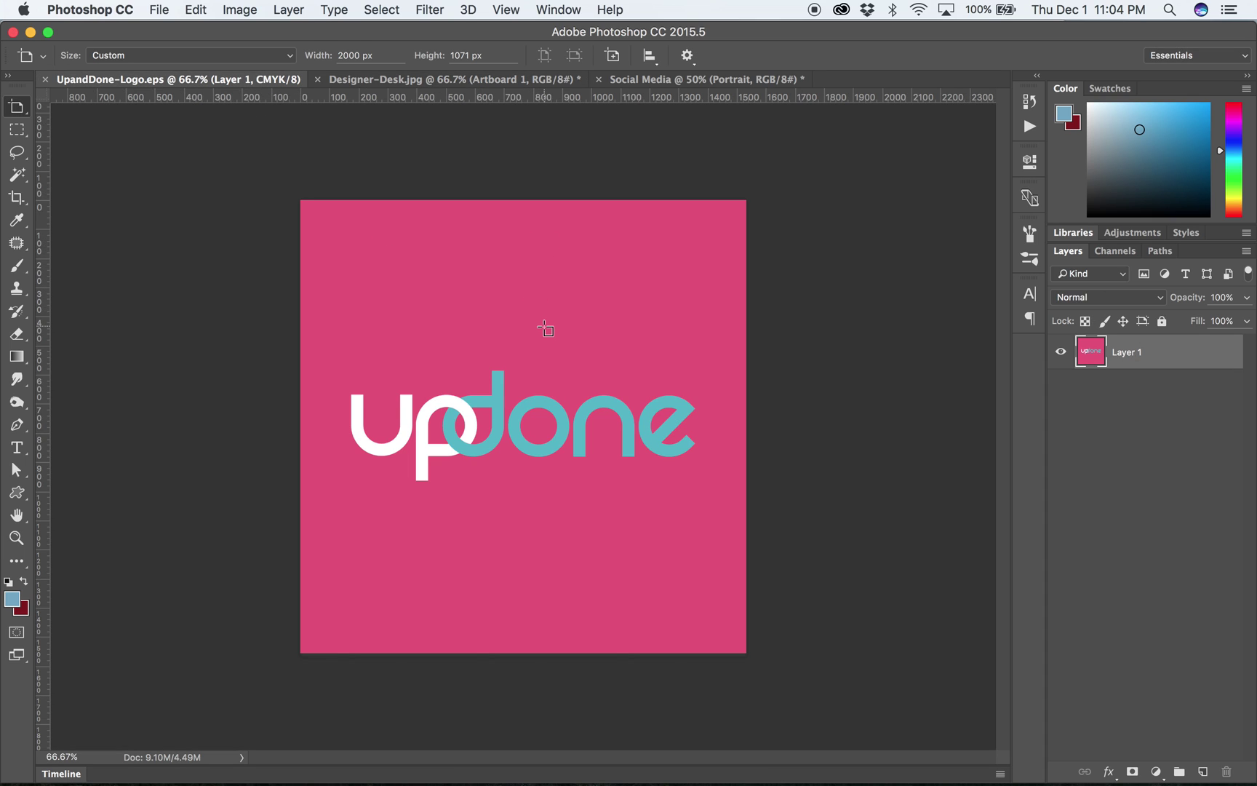
key(shift+v)
drag(547, 334, 364, 154)
key(super+t)
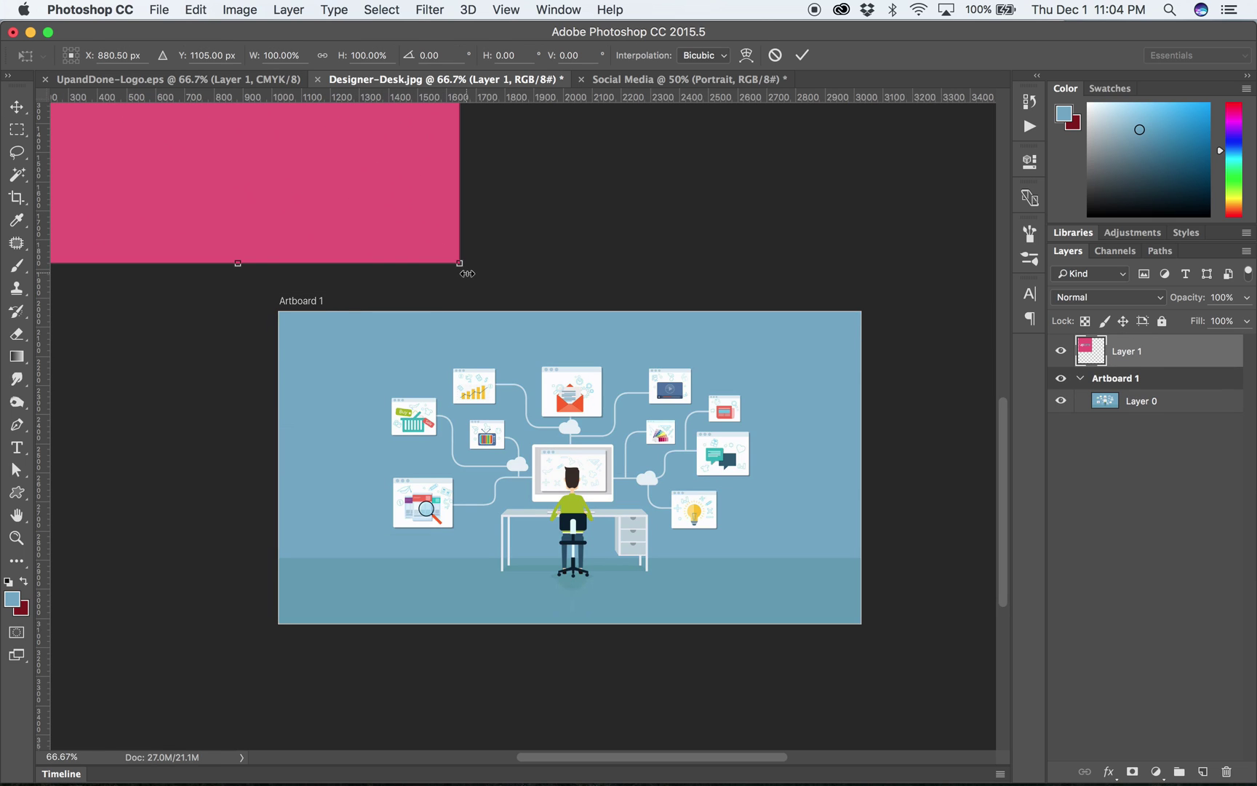
drag(460, 265, 231, 284)
key(Return)
drag(211, 232, 222, 433)
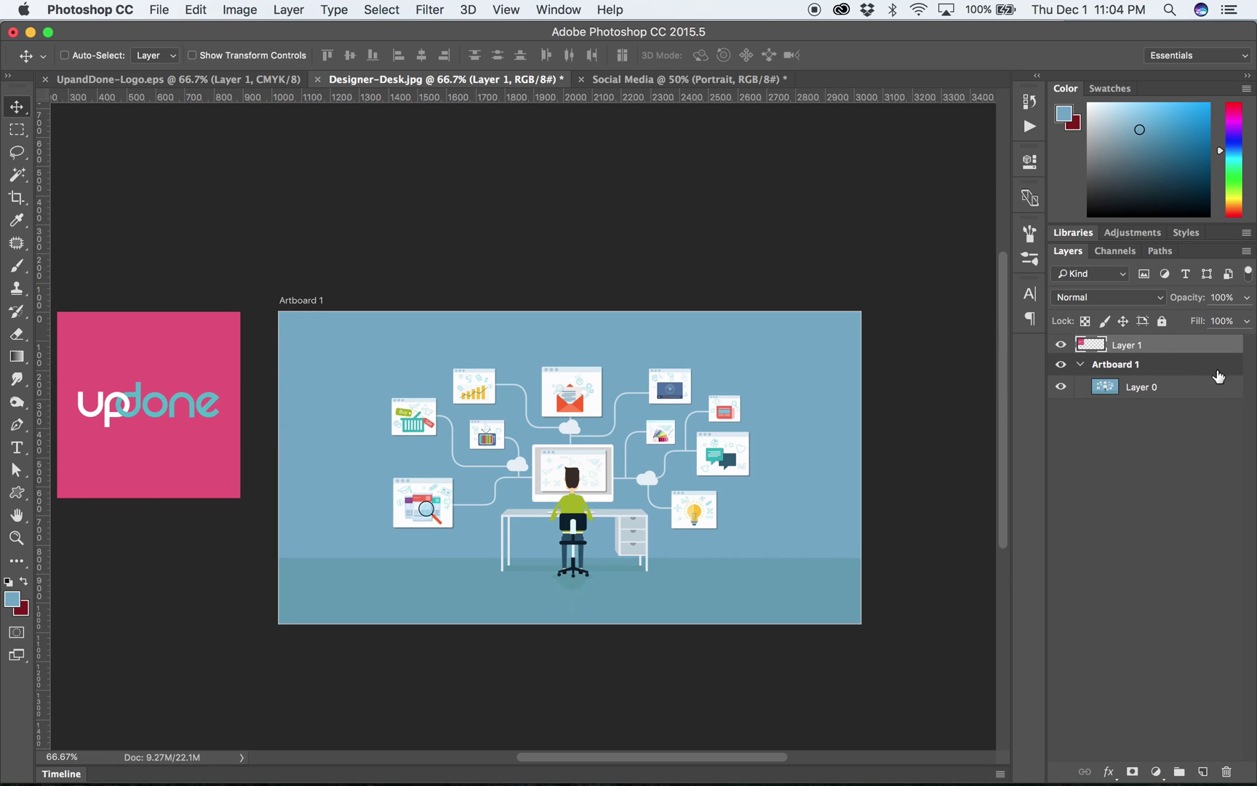
Make Artboard 2 from the logo layer using Artboard from Layers
right_click(1137, 352)
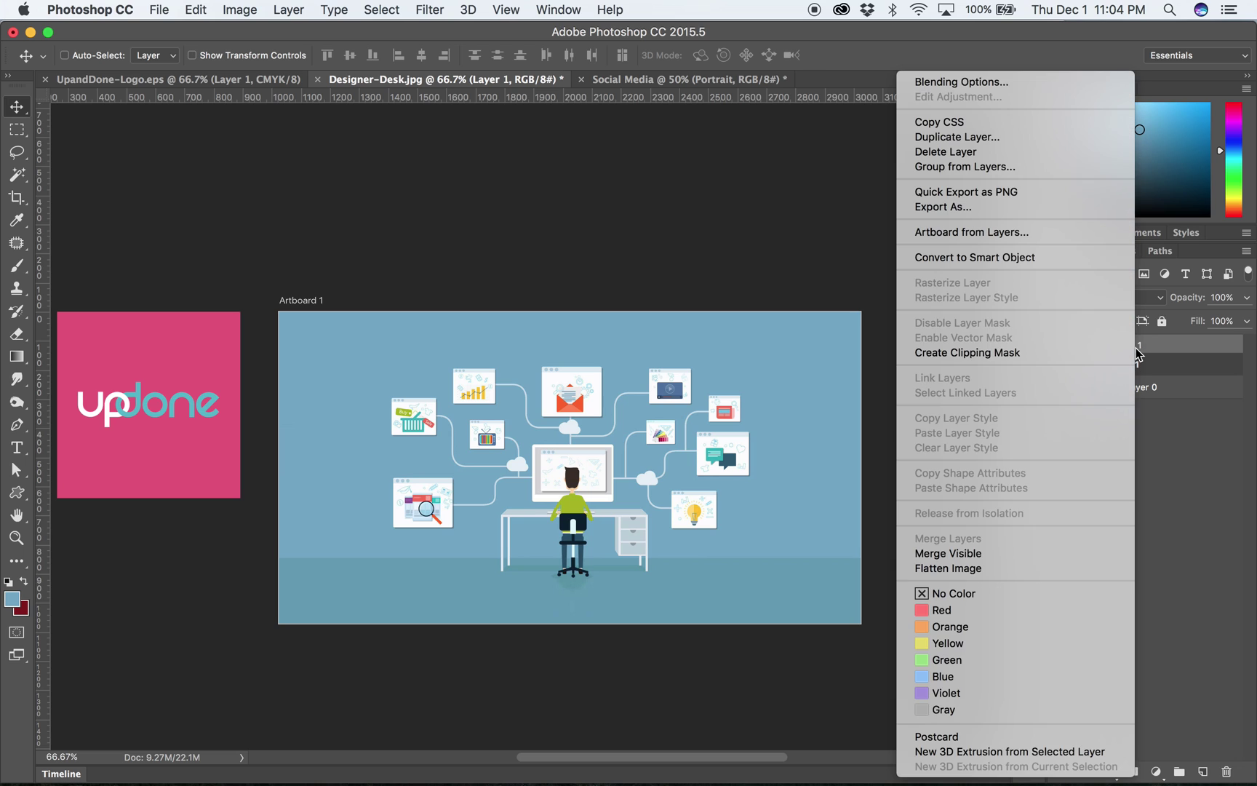
click(1070, 233)
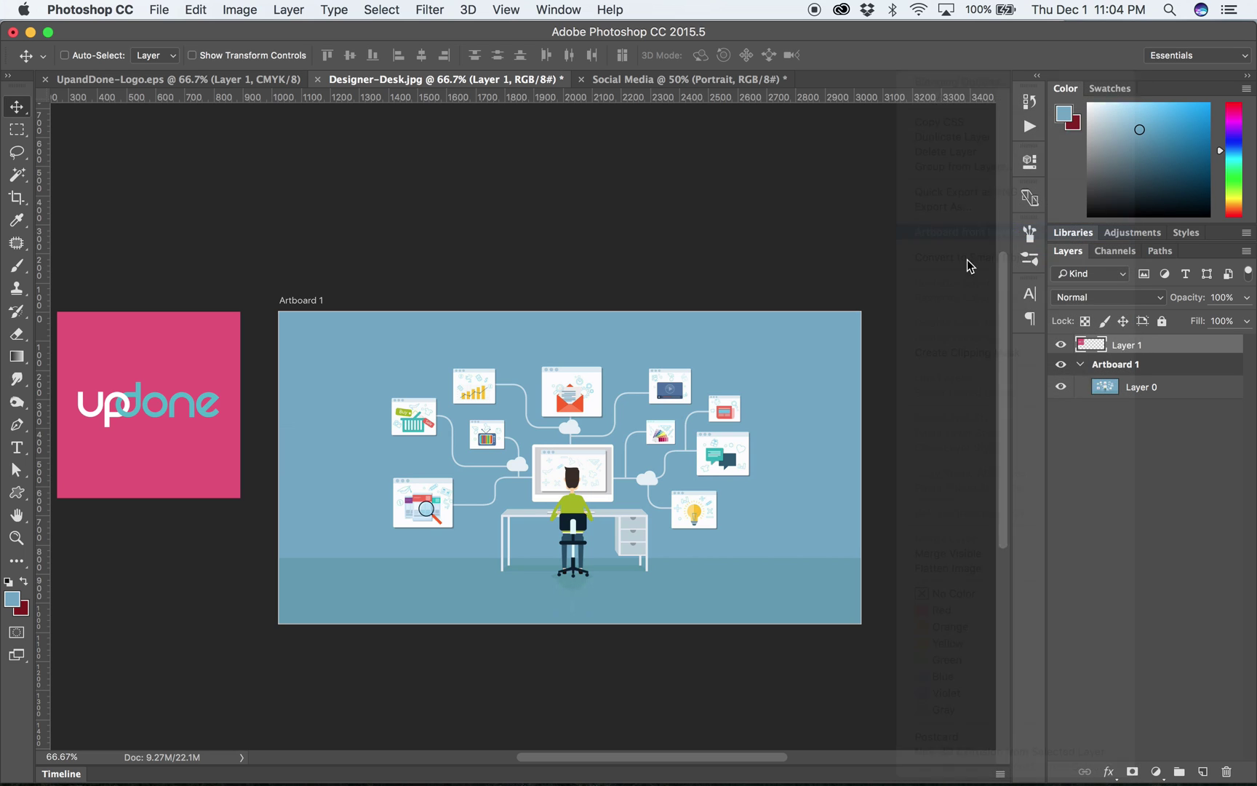
click(753, 343)
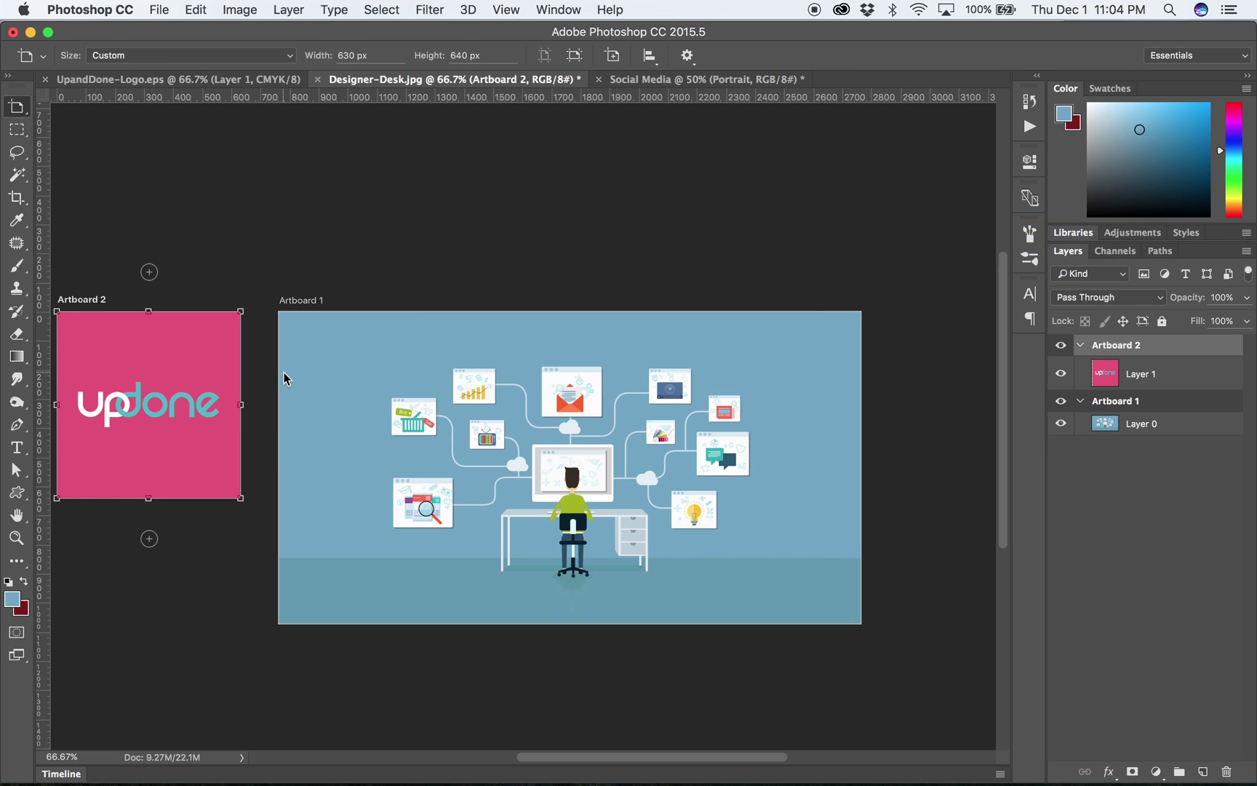
scroll(287, 382, left, 5)
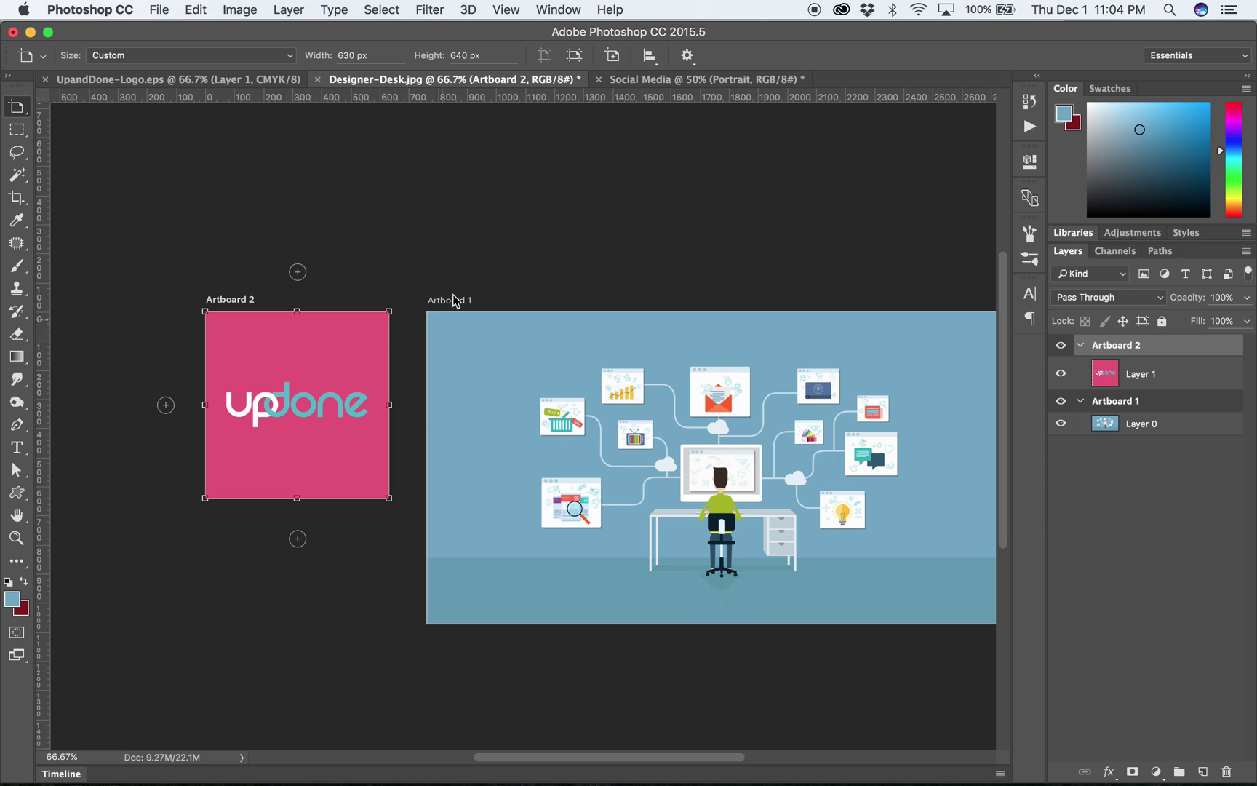
Set Artboard 2's width to 630 px
drag(337, 55, 367, 55)
text(630 px)
scroll(566, 389, right, 5)
scroll(566, 389, left, 2)
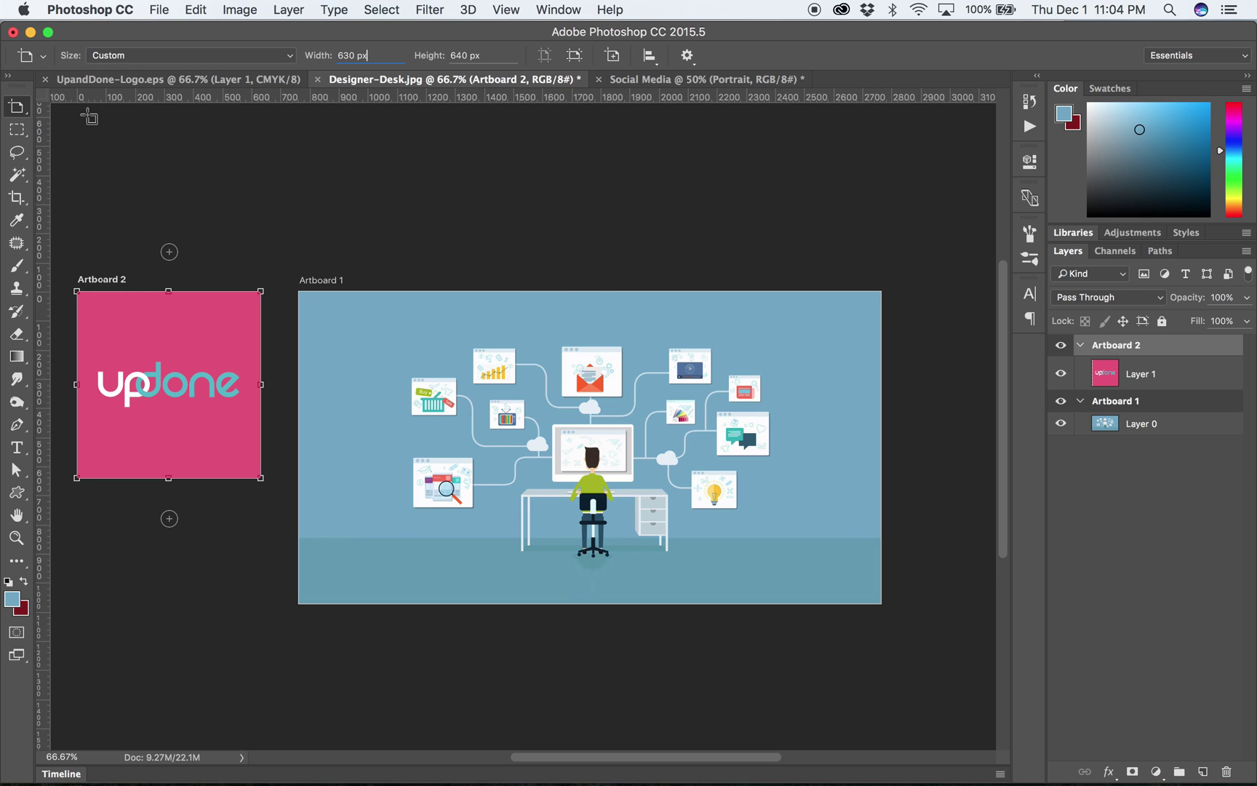
Draw a blank 896 × 260 px Artboard 3 above Artboard 1 with the Artboard tool
click(36, 110)
click(82, 121)
drag(286, 153, 547, 227)
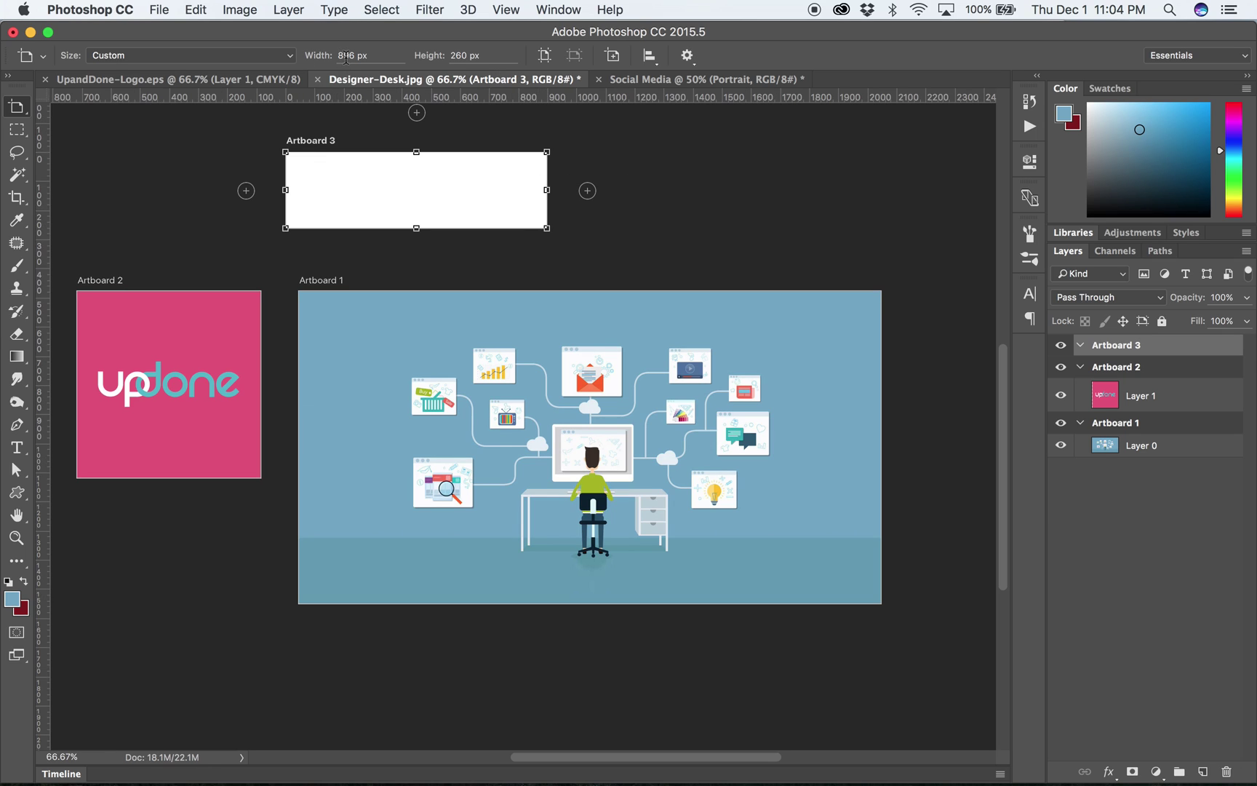
click(347, 55)
click(455, 56)
click(1151, 379)
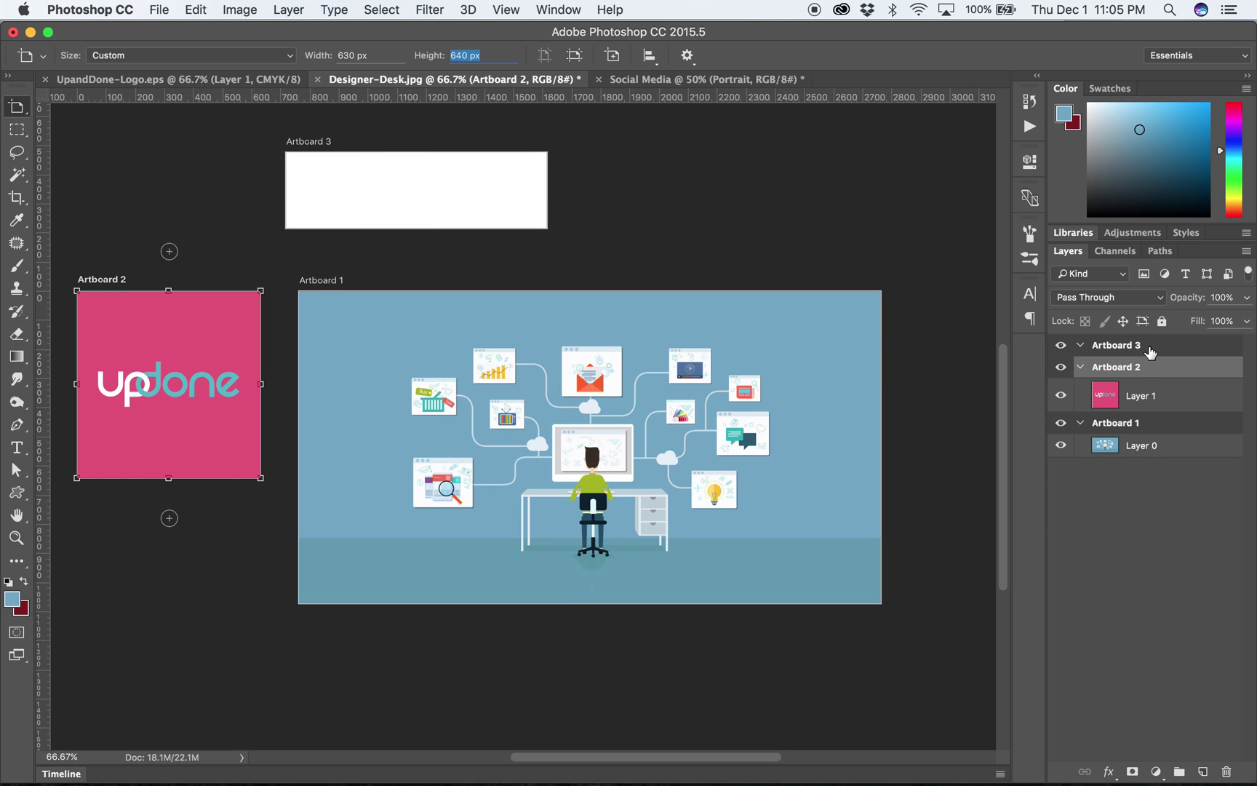